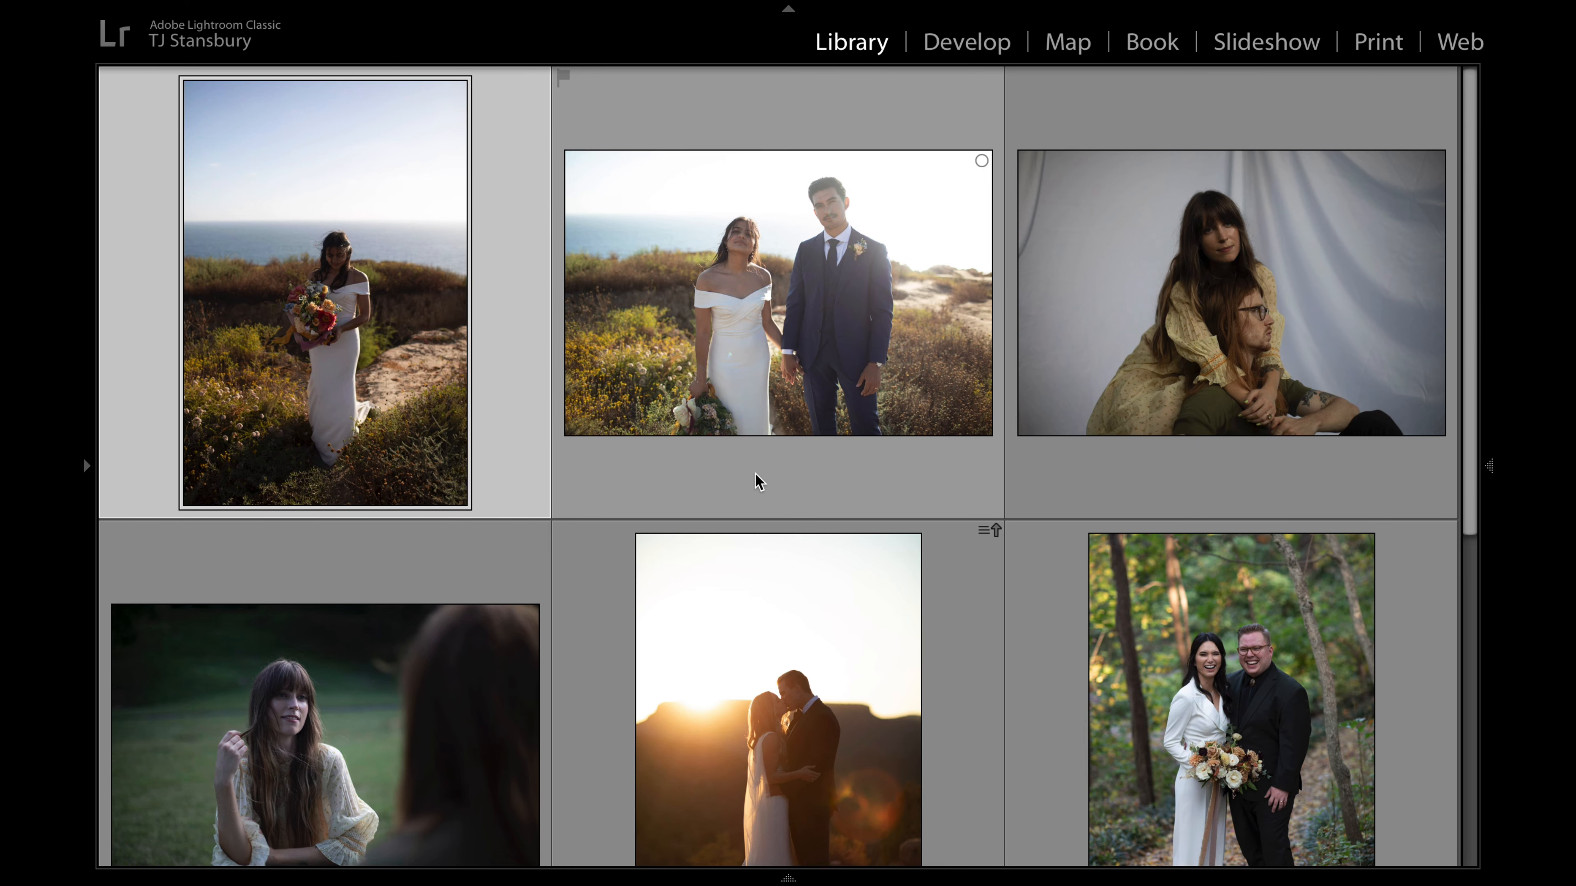
Step: Edit the bride portrait in Develop with the Natural 01 preset, Contrast -80 and Temp 6,404, and compare it with the original
key(d)
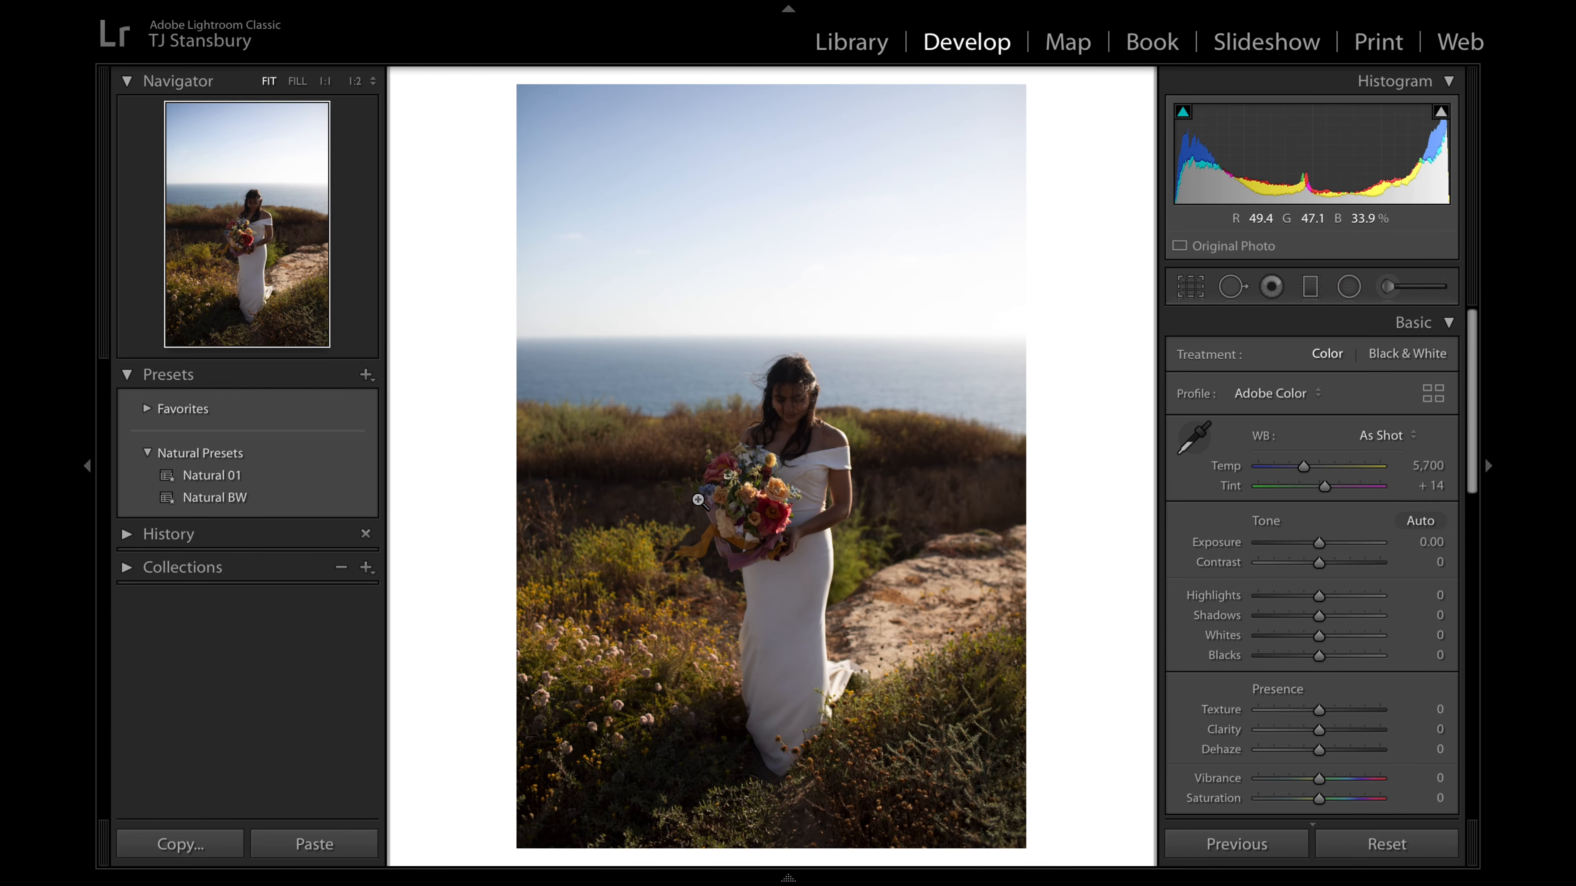
click(331, 479)
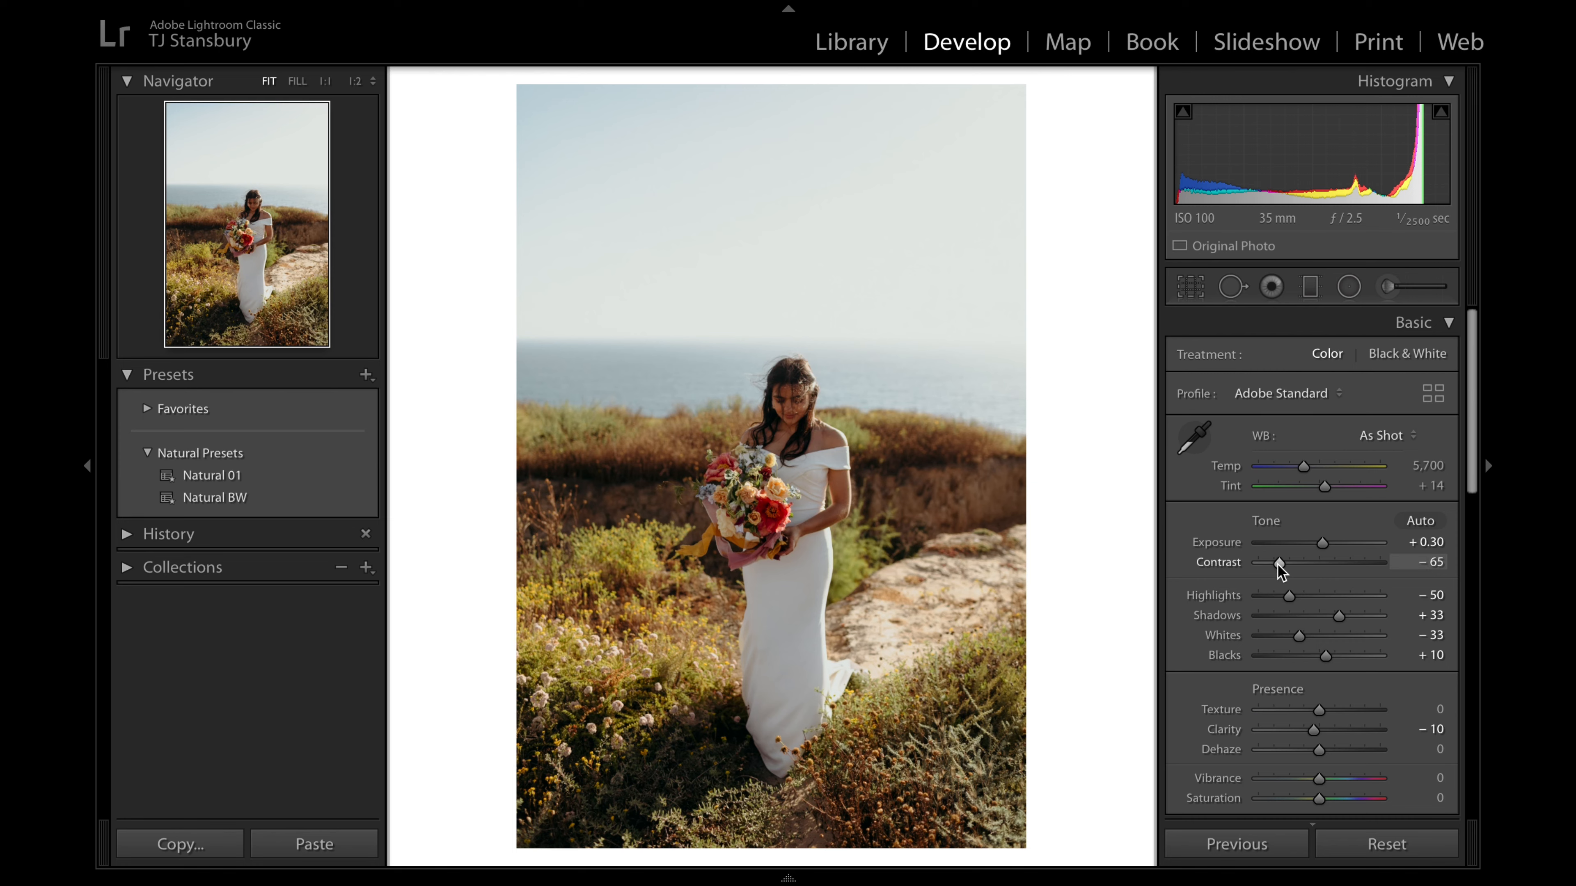
drag(1279, 565, 1269, 565)
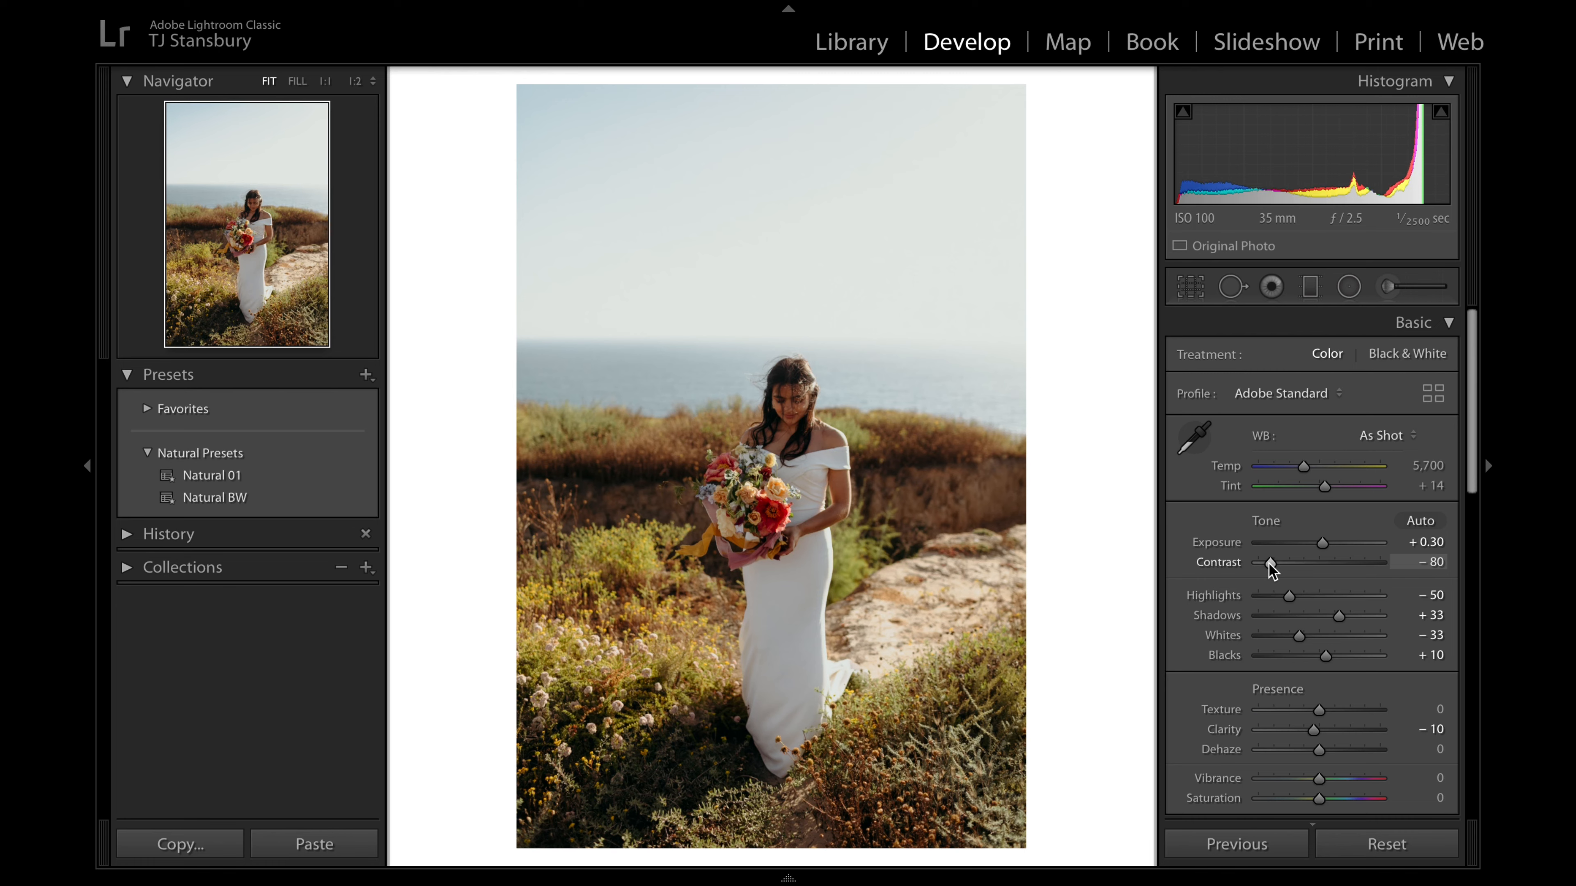
drag(1303, 467, 1310, 470)
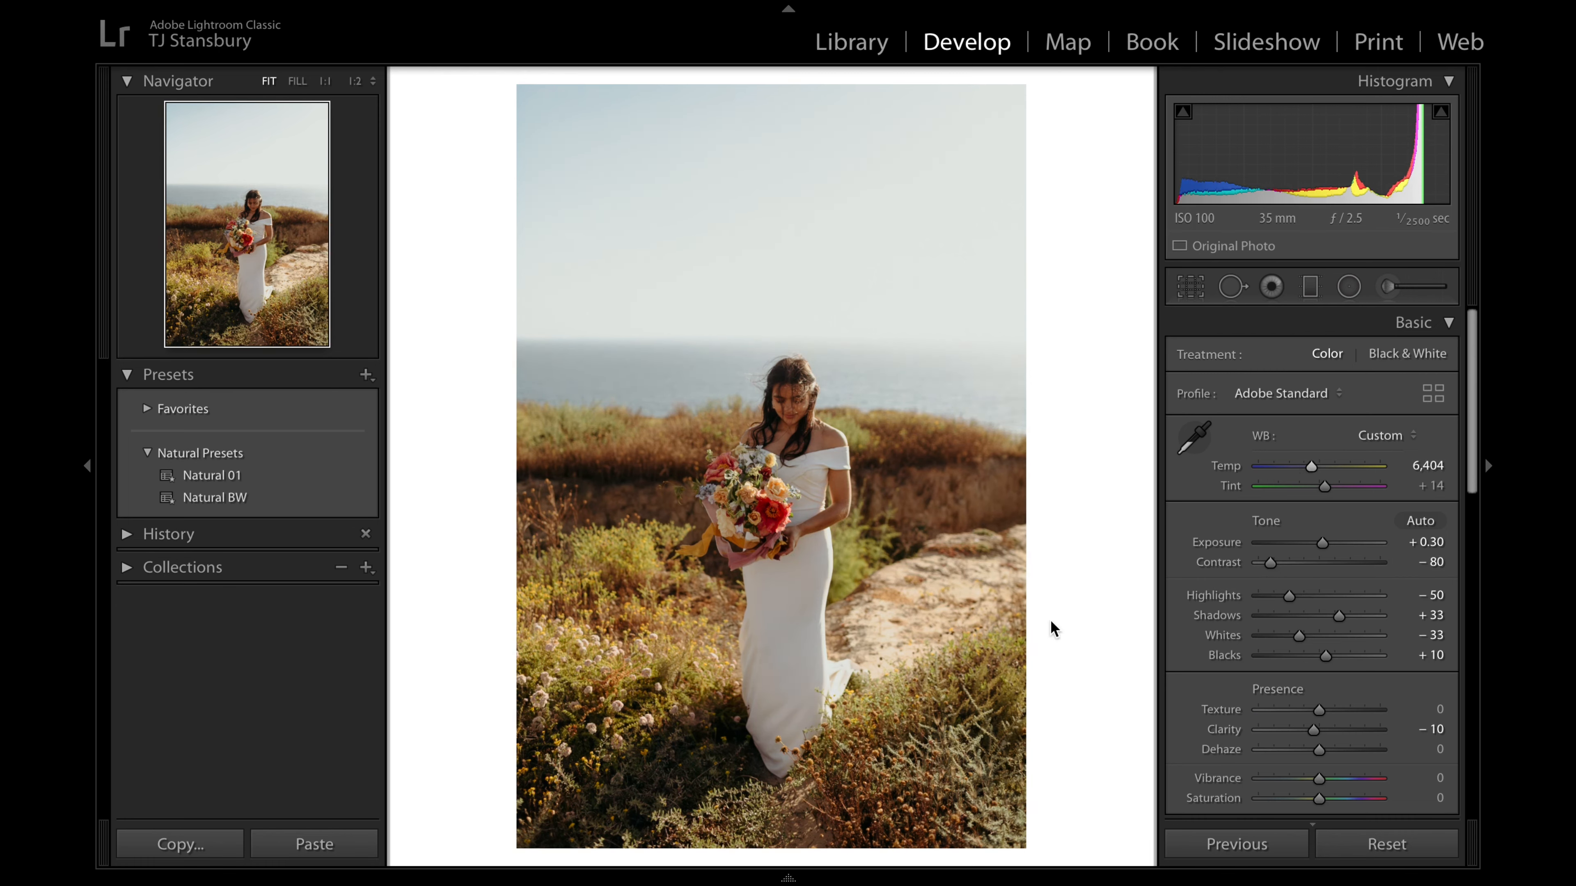
key(backslash)
key(backslash)
key(backslash)
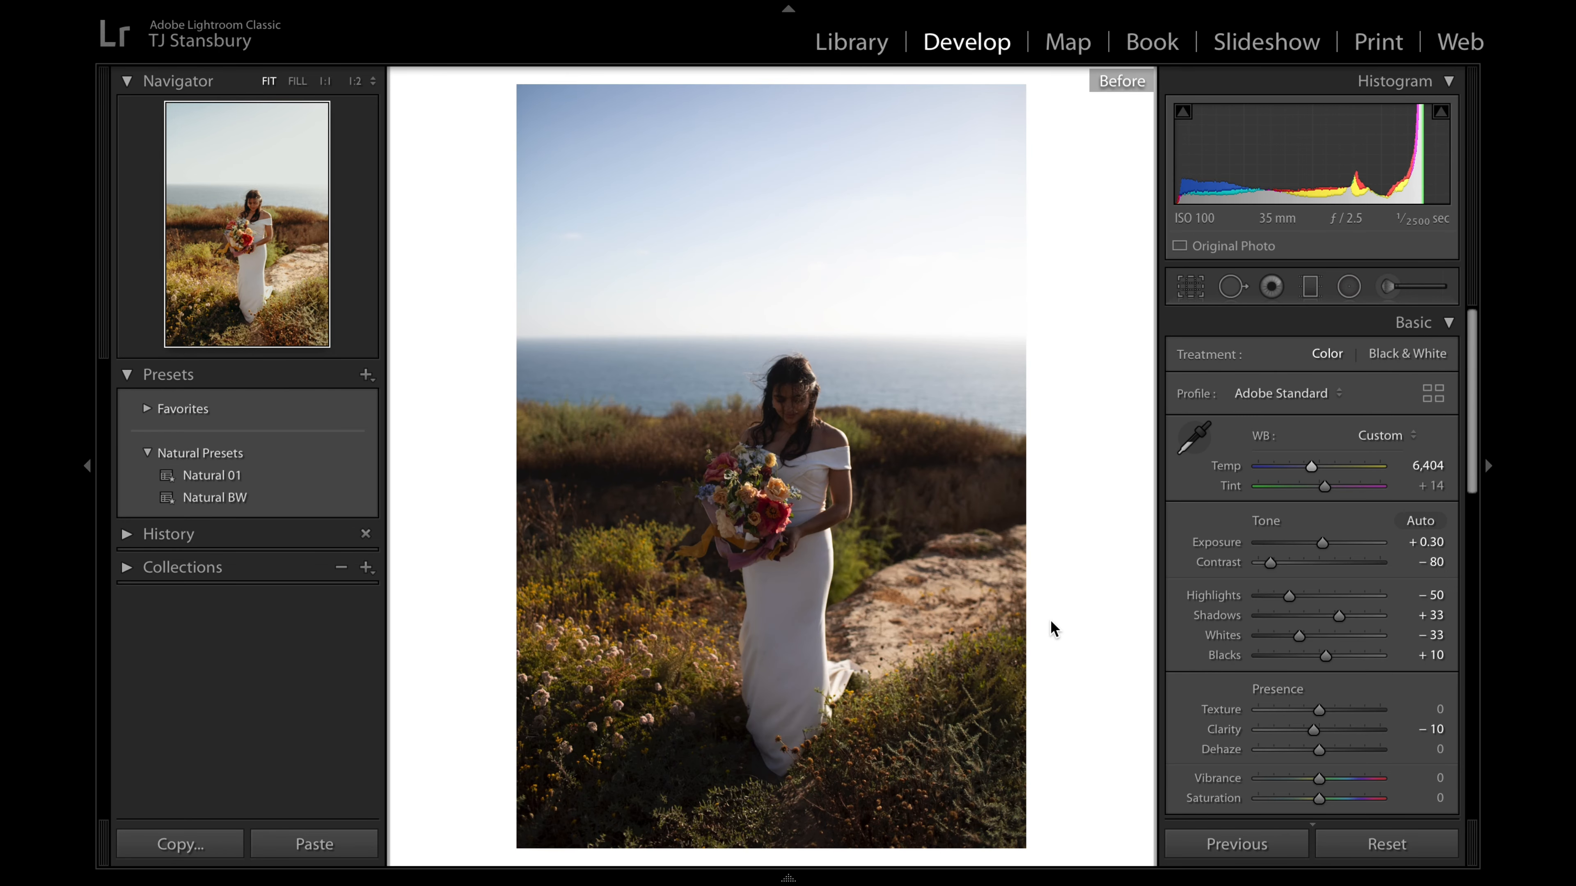
key(backslash)
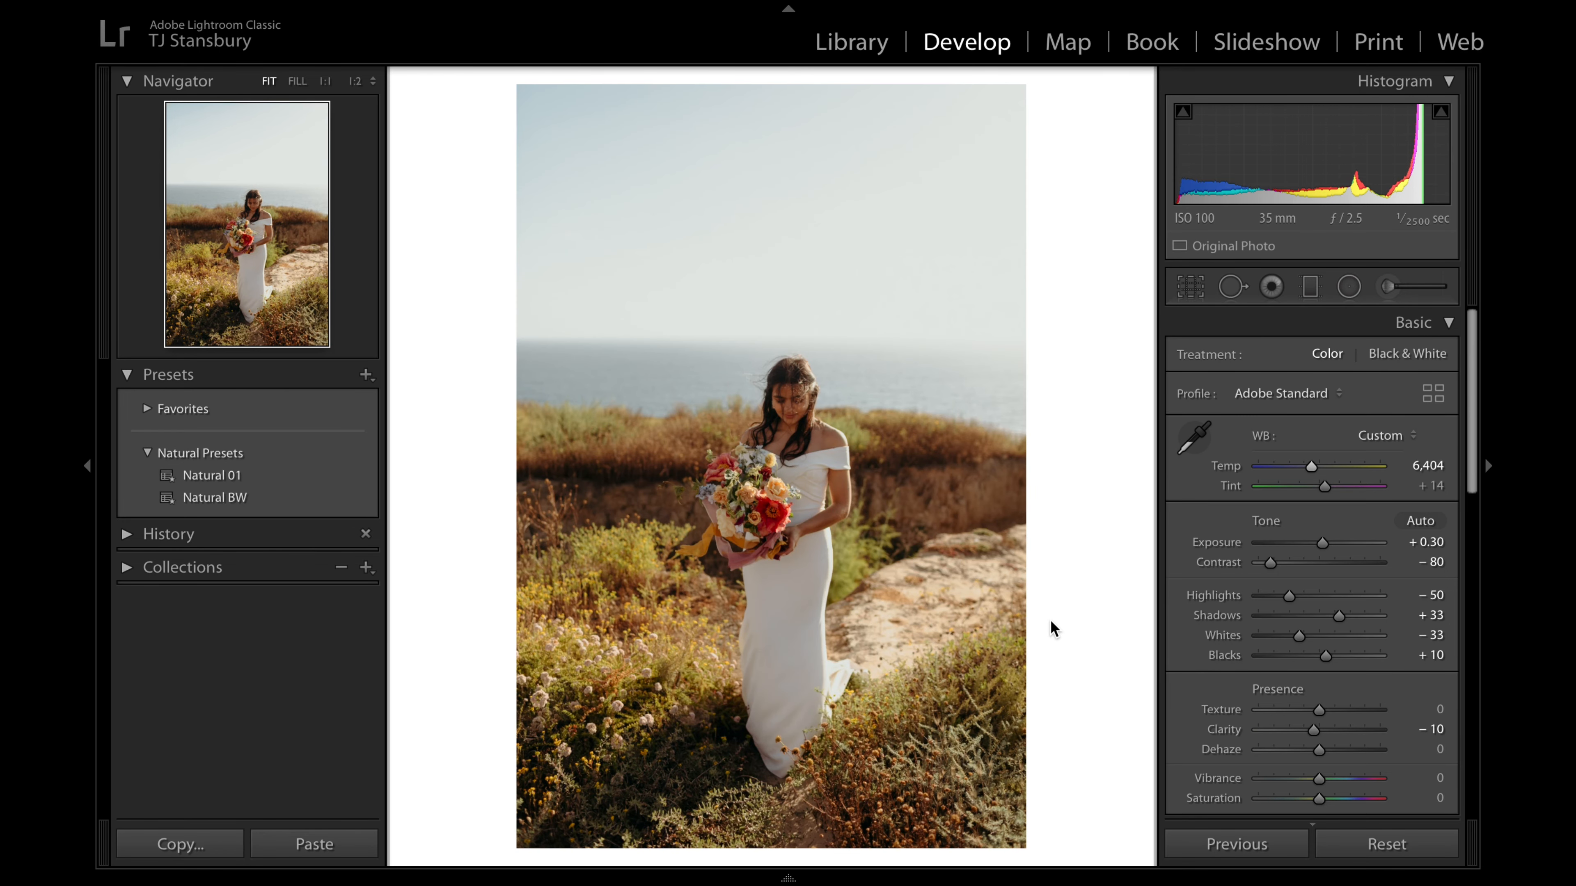
Step: Heal the small light flare spot on the bride's dress in the next photo
key(Right)
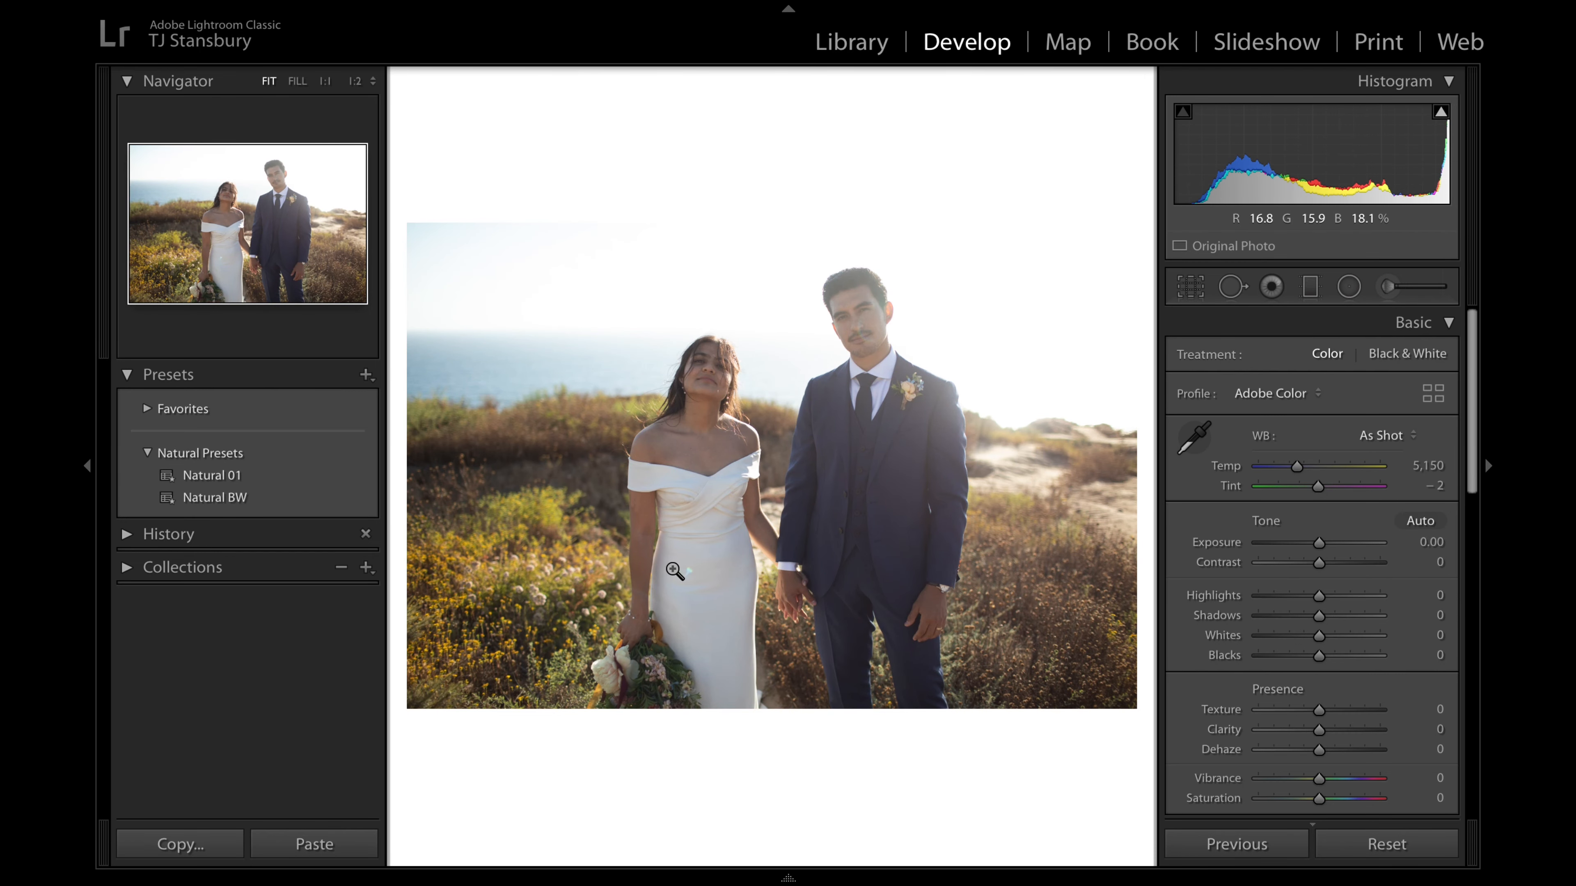
click(689, 577)
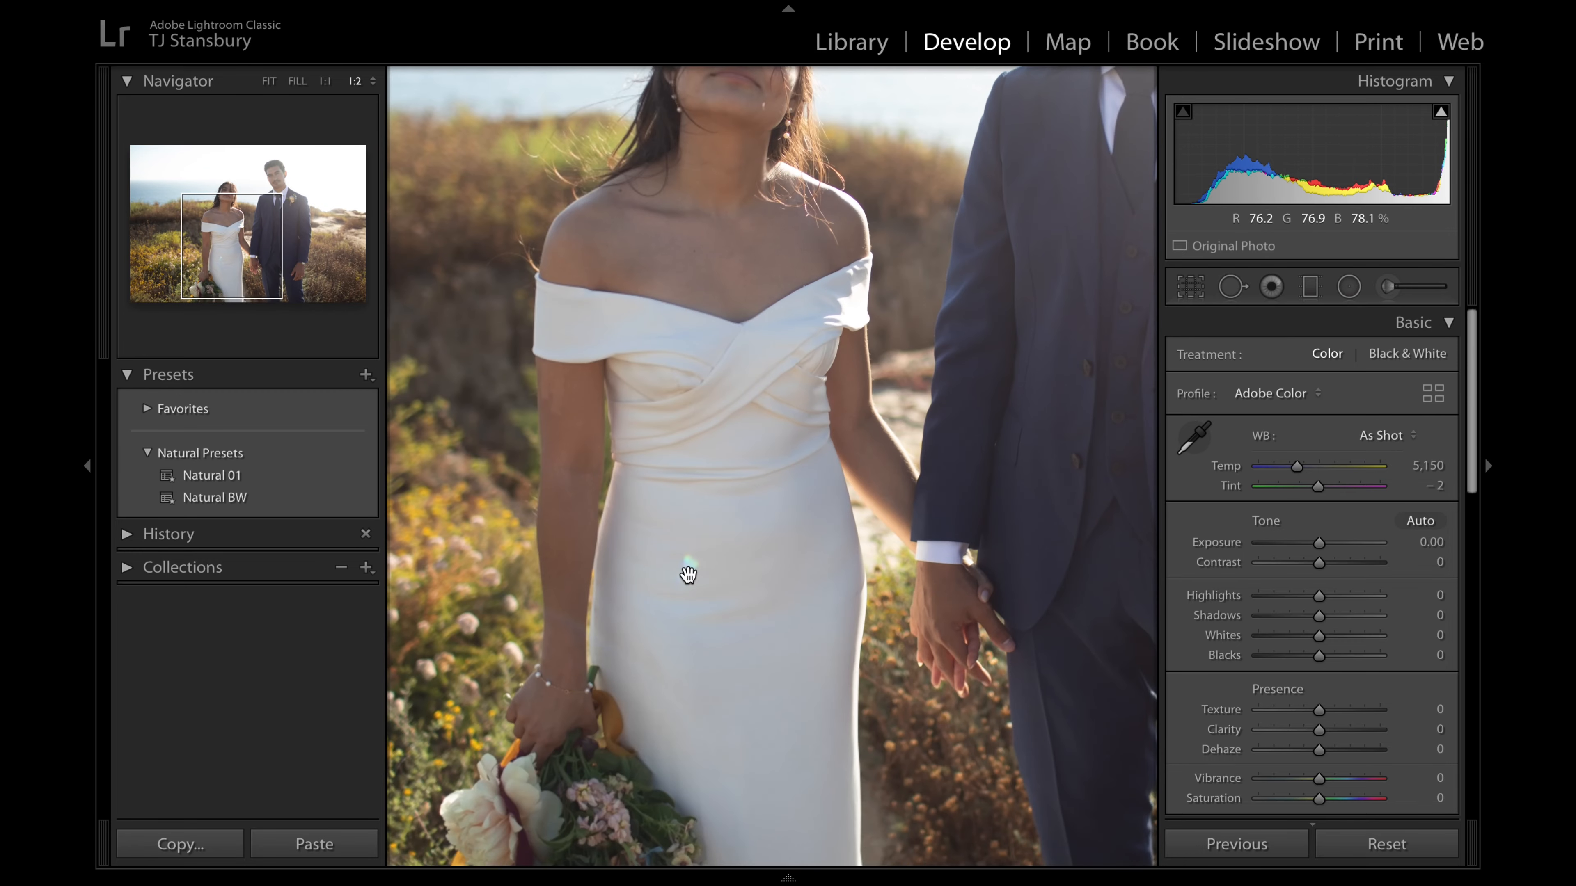
click(1232, 287)
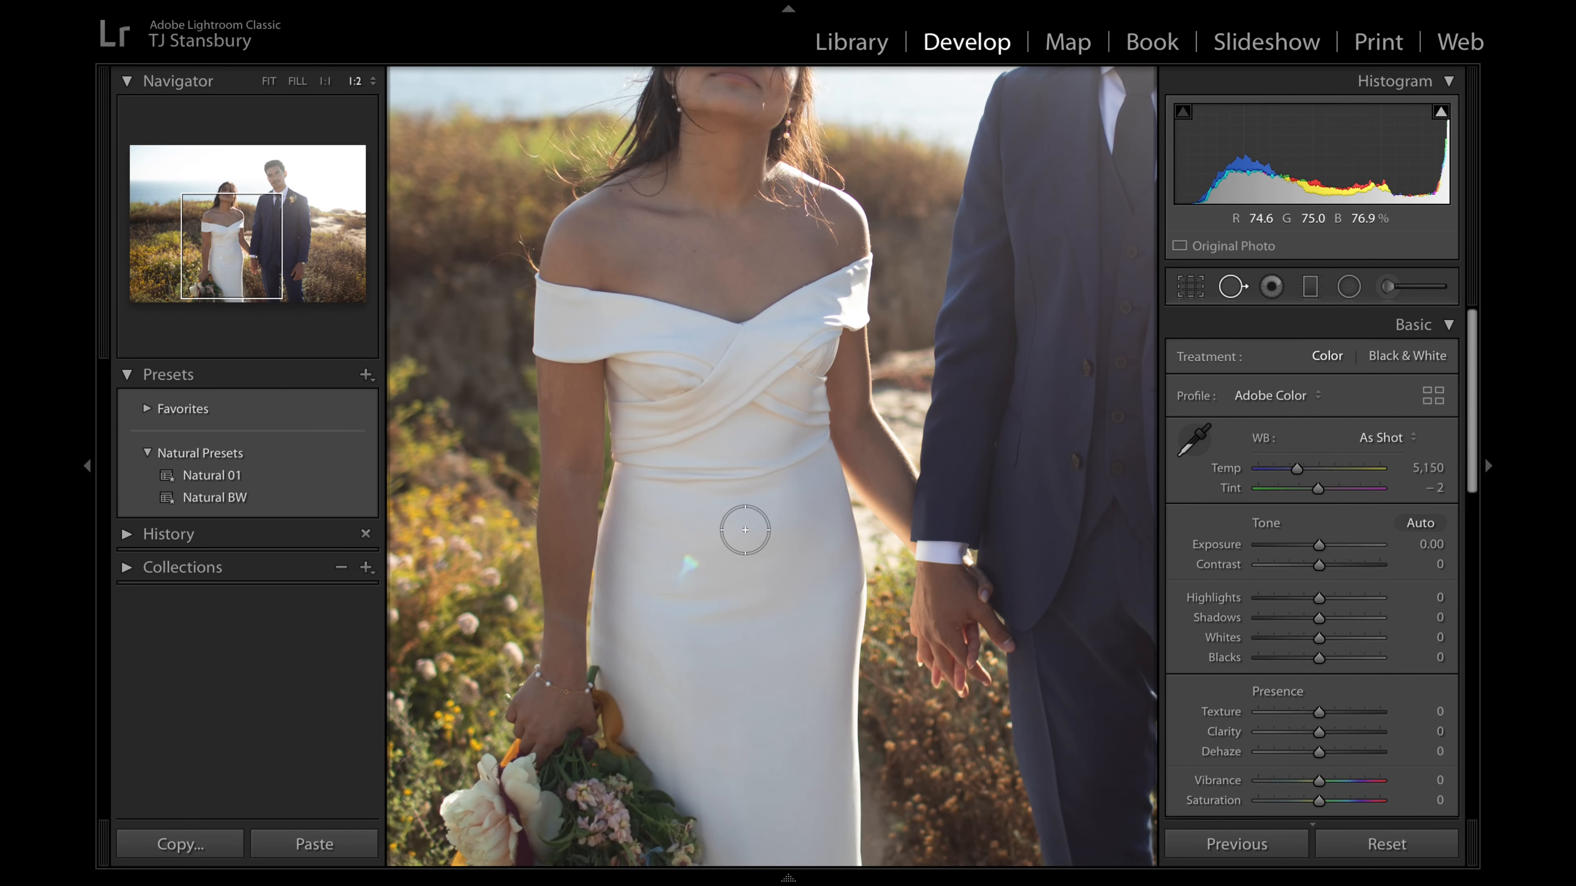
click(687, 564)
key(q)
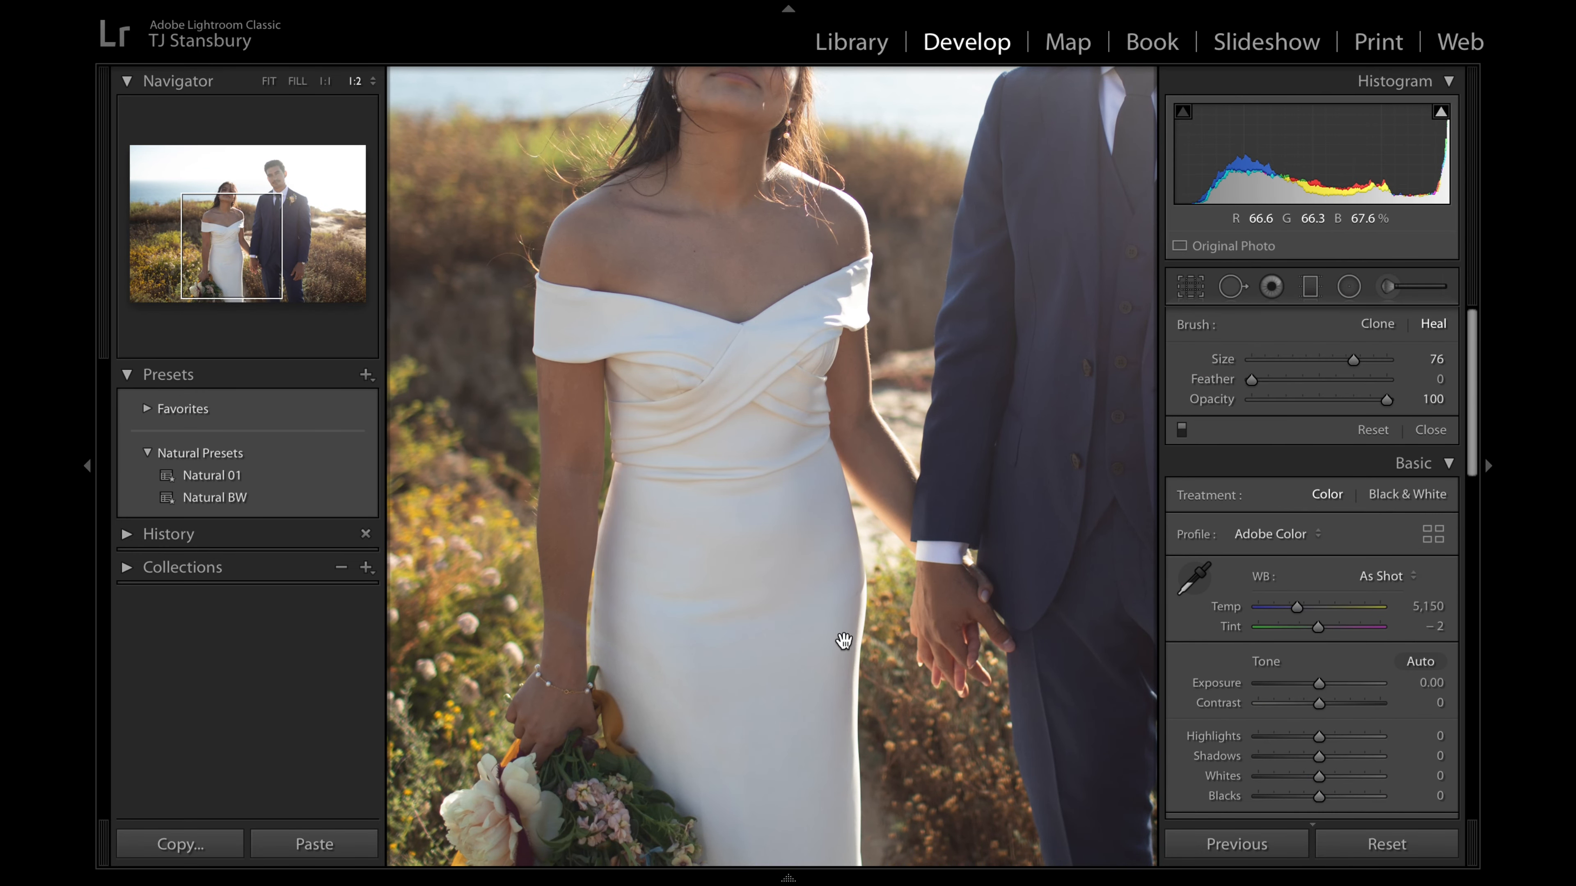
click(889, 531)
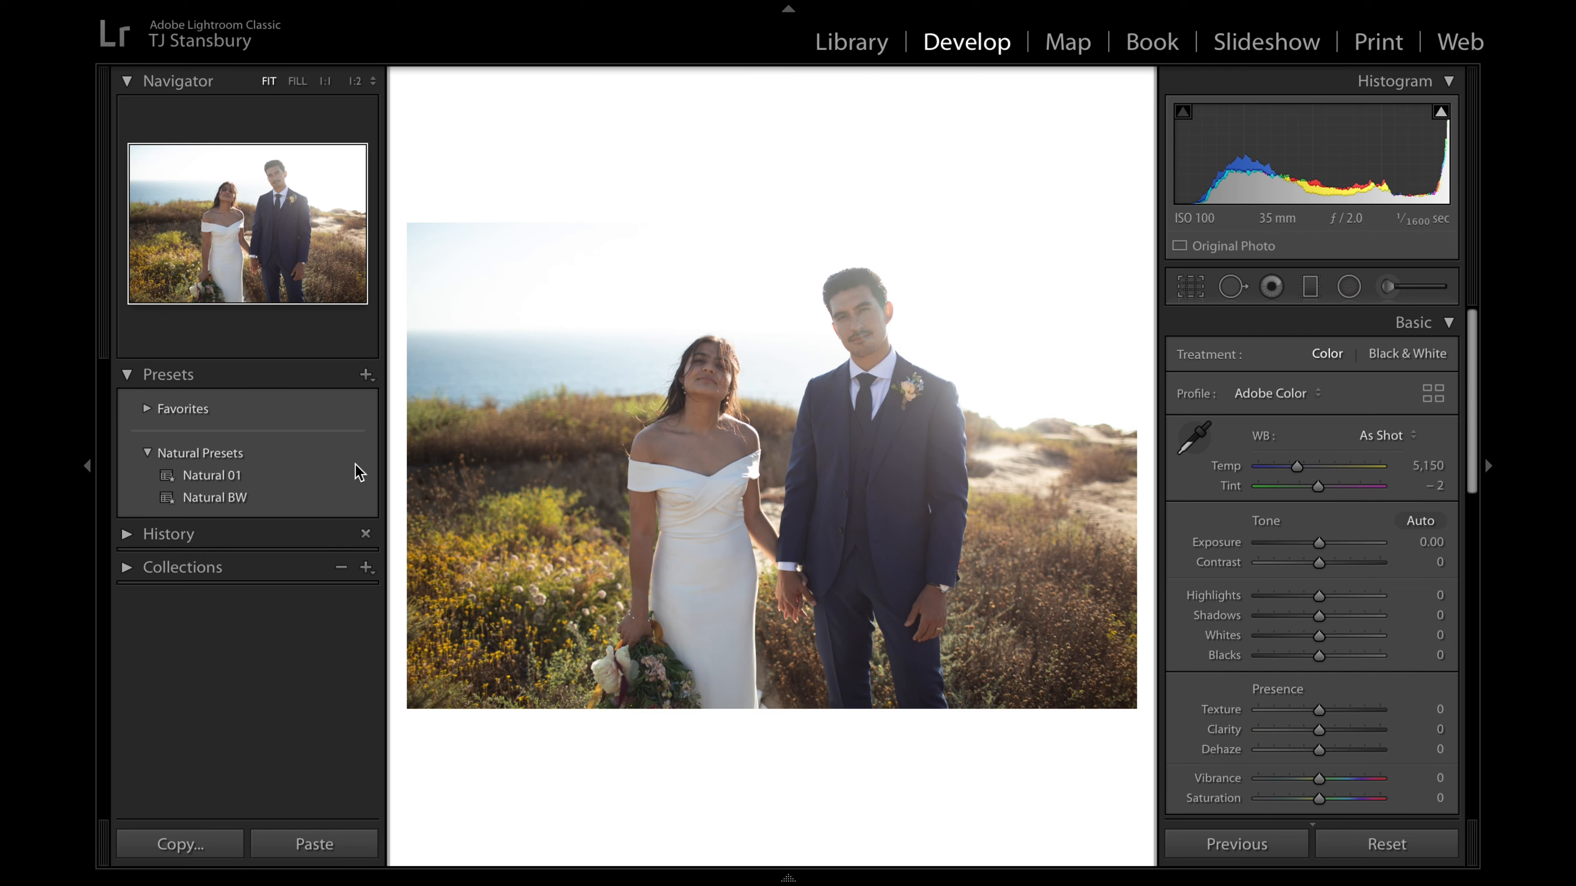
Step: Apply the Natural 01 preset with Exposure -0.20, Contrast -35, Highlights -62 and Temp 5,777, and compare the photo with its original
click(314, 478)
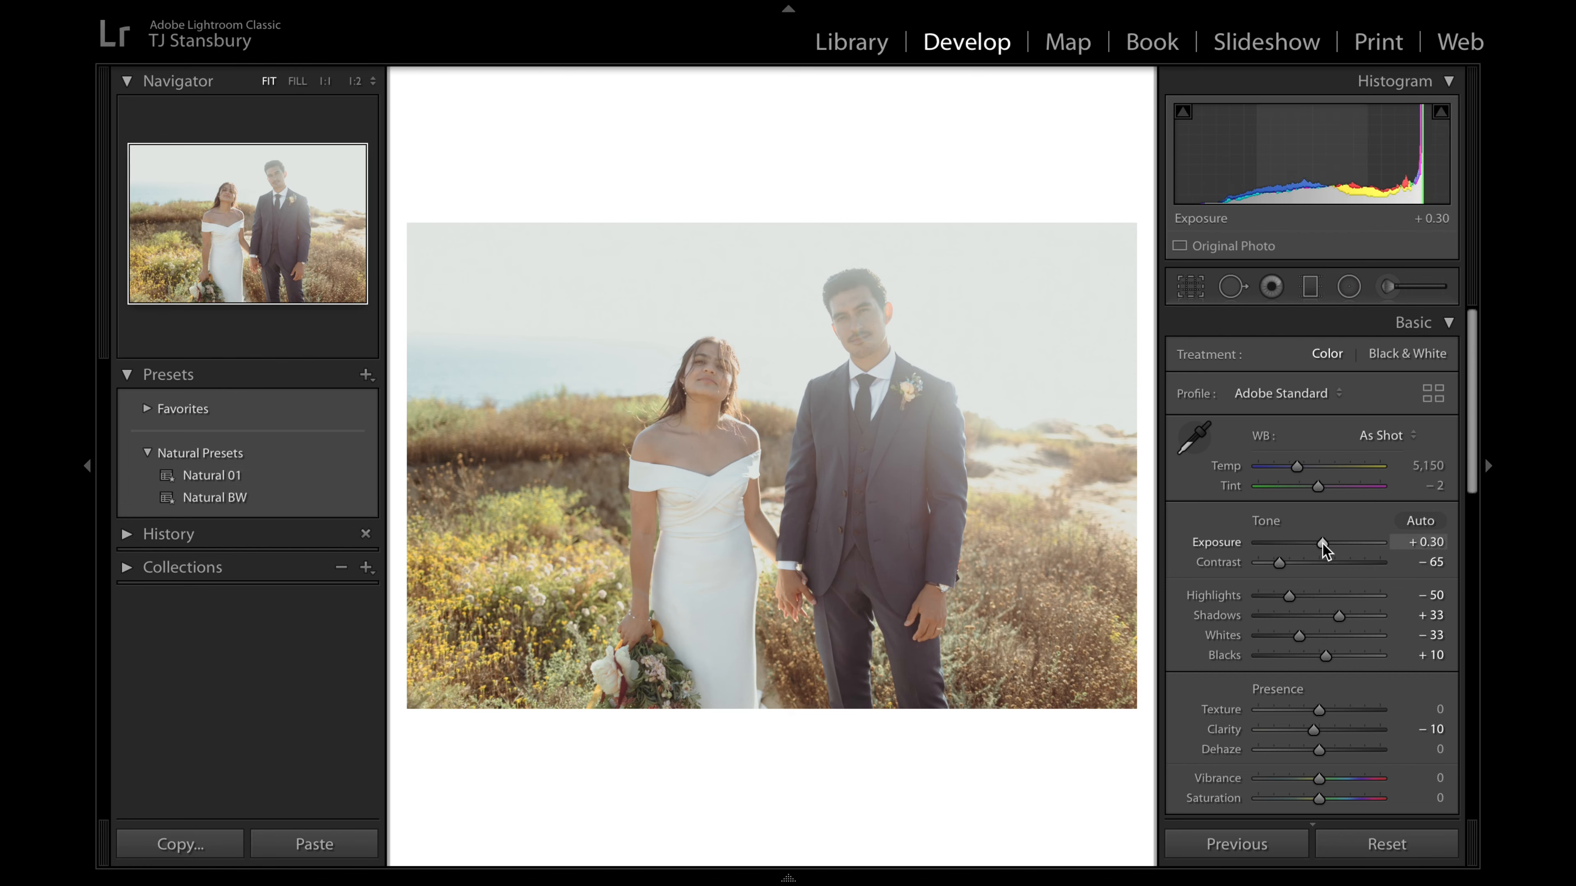
drag(1323, 543, 1316, 542)
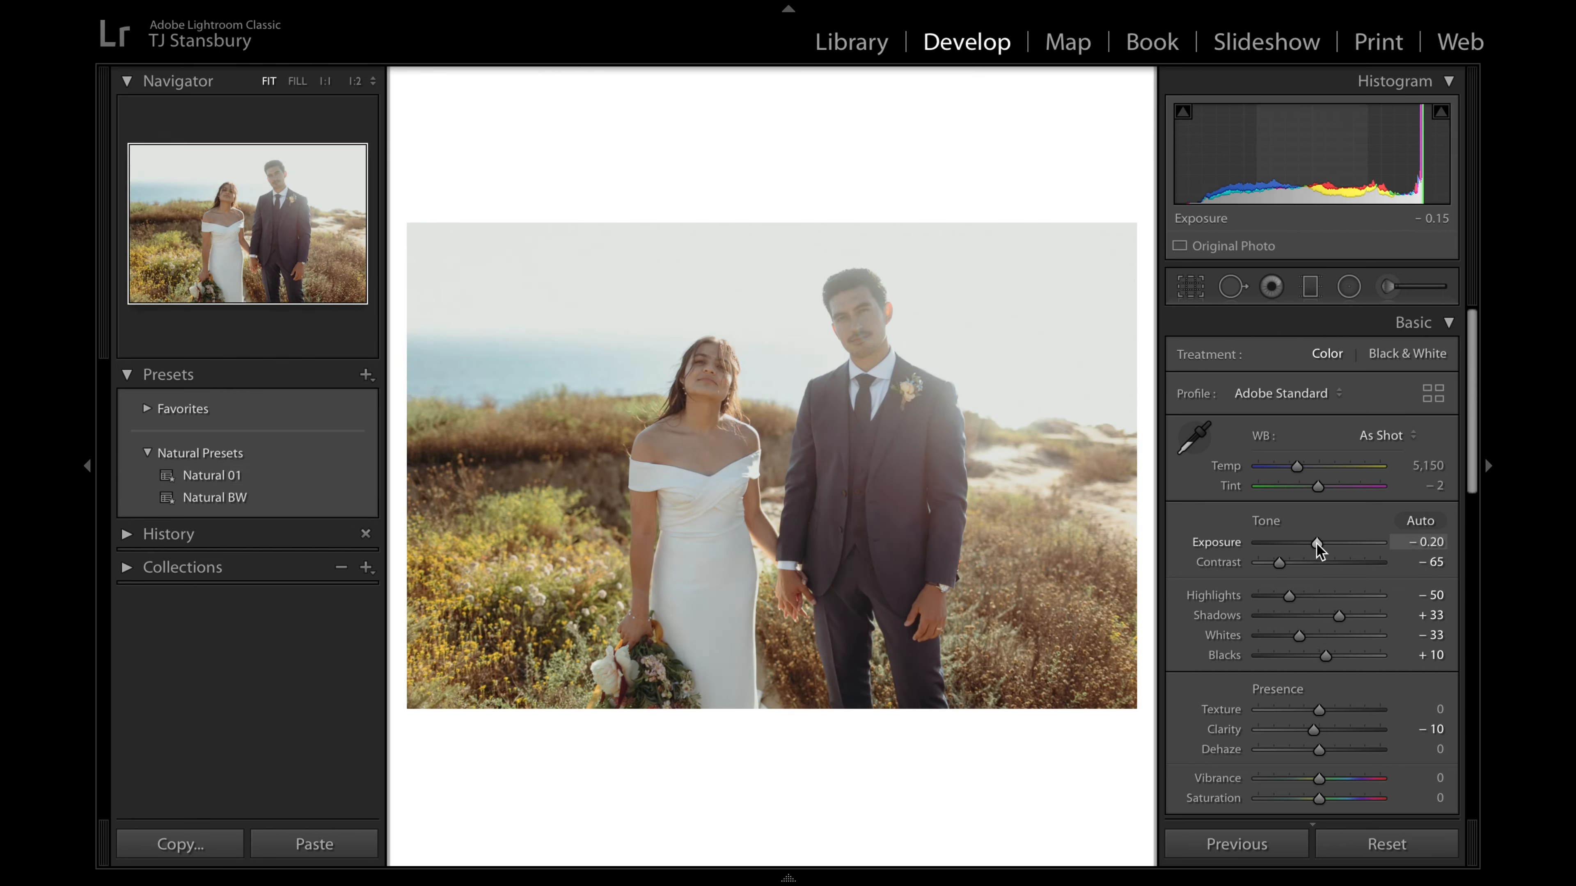
mouse_move(1289, 595)
mouse_down()
mouse_move(1282, 564)
mouse_move(1300, 568)
mouse_up()
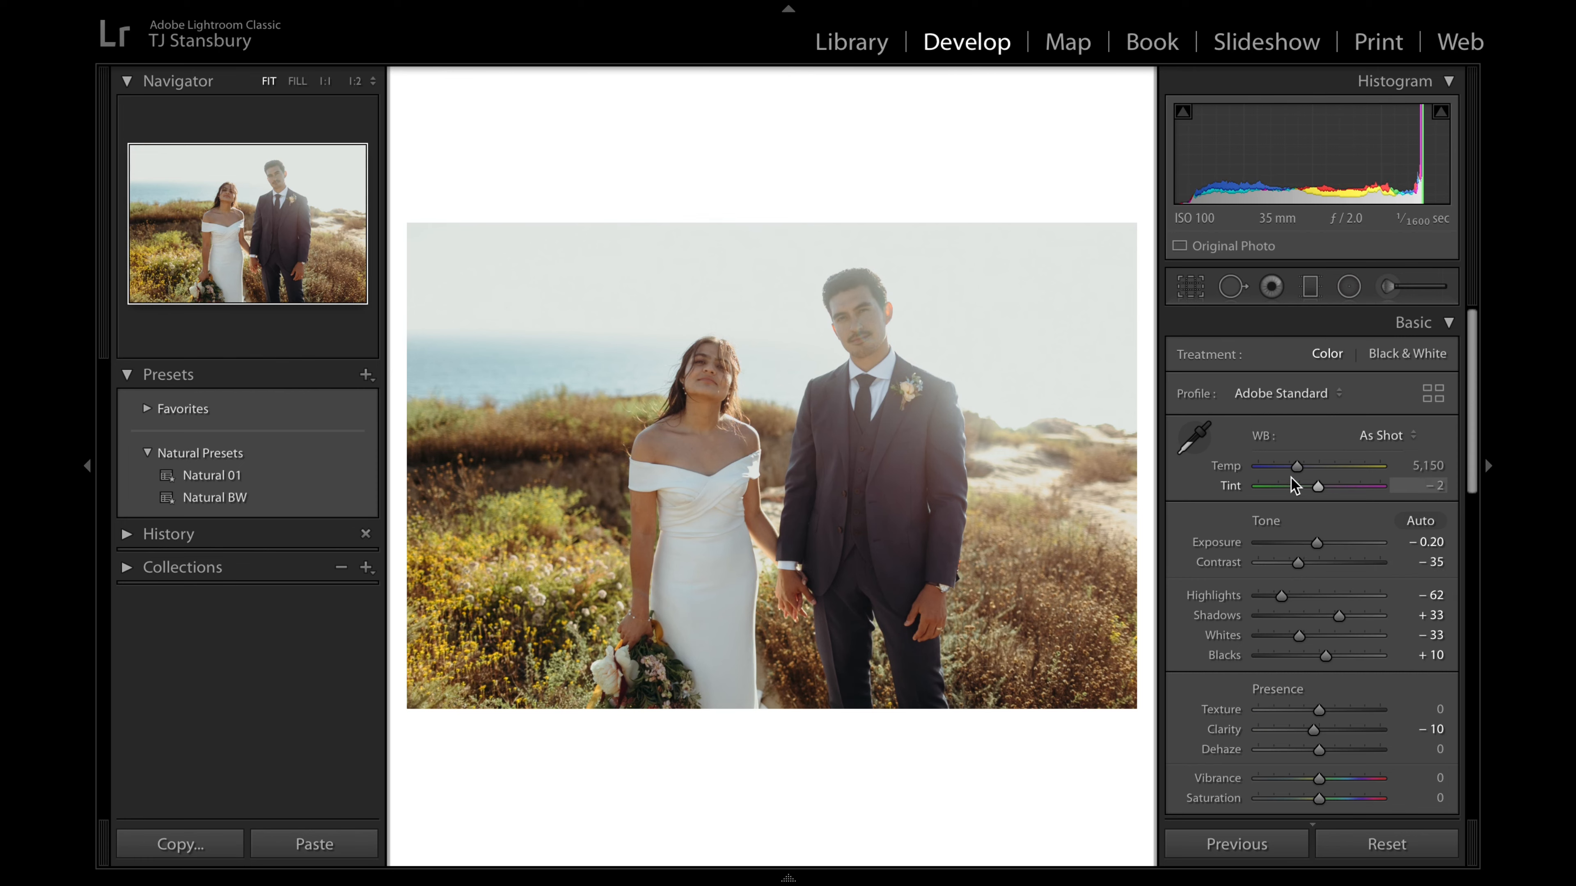
drag(1293, 470, 1304, 469)
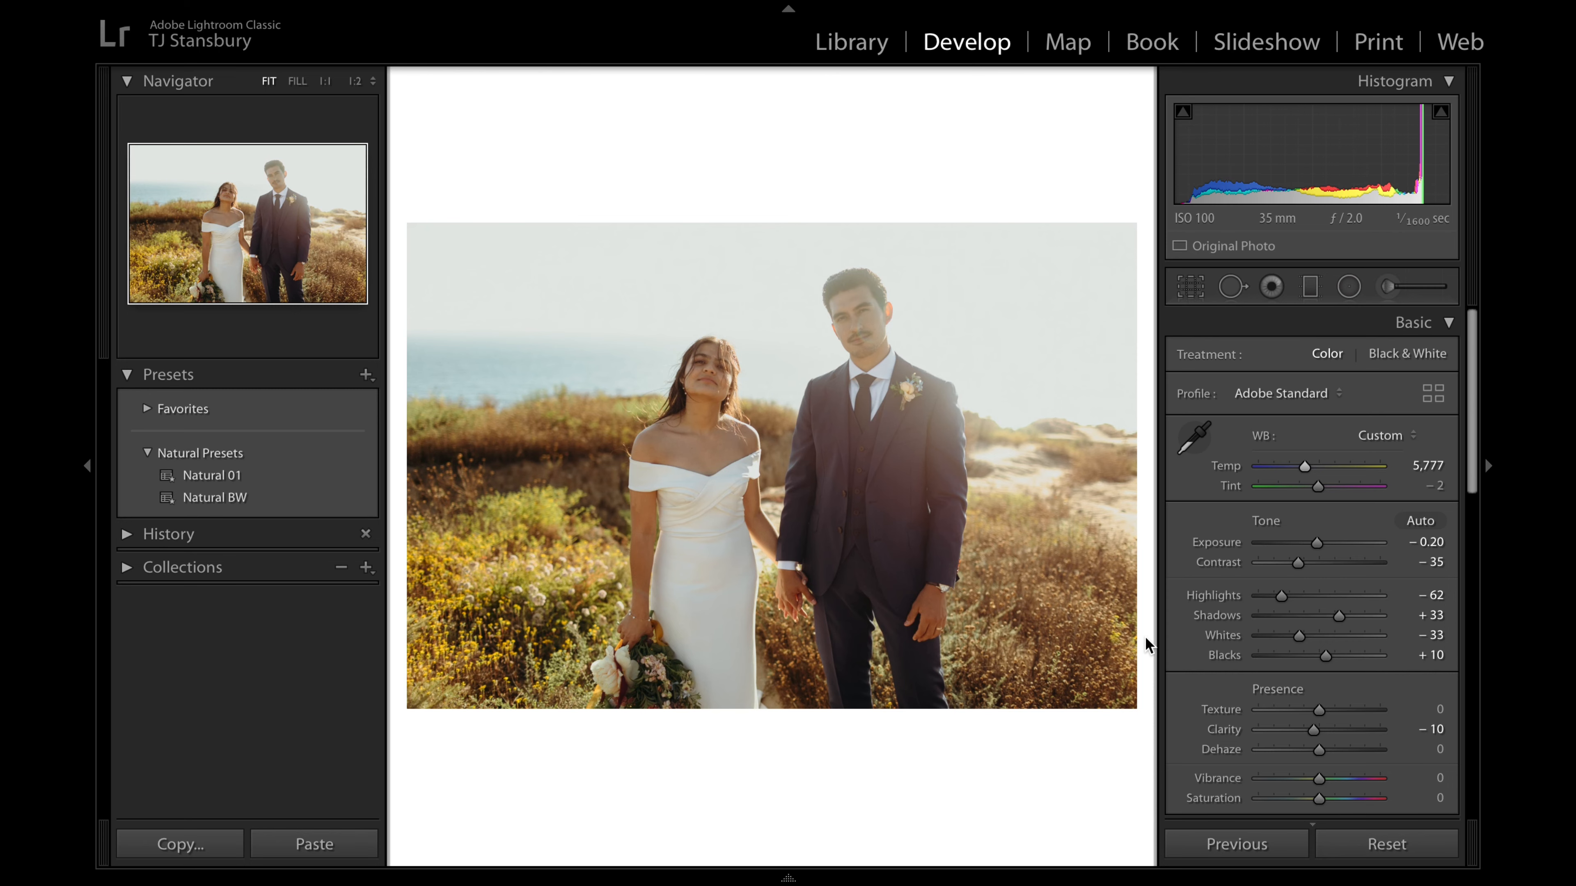
key(backslash)
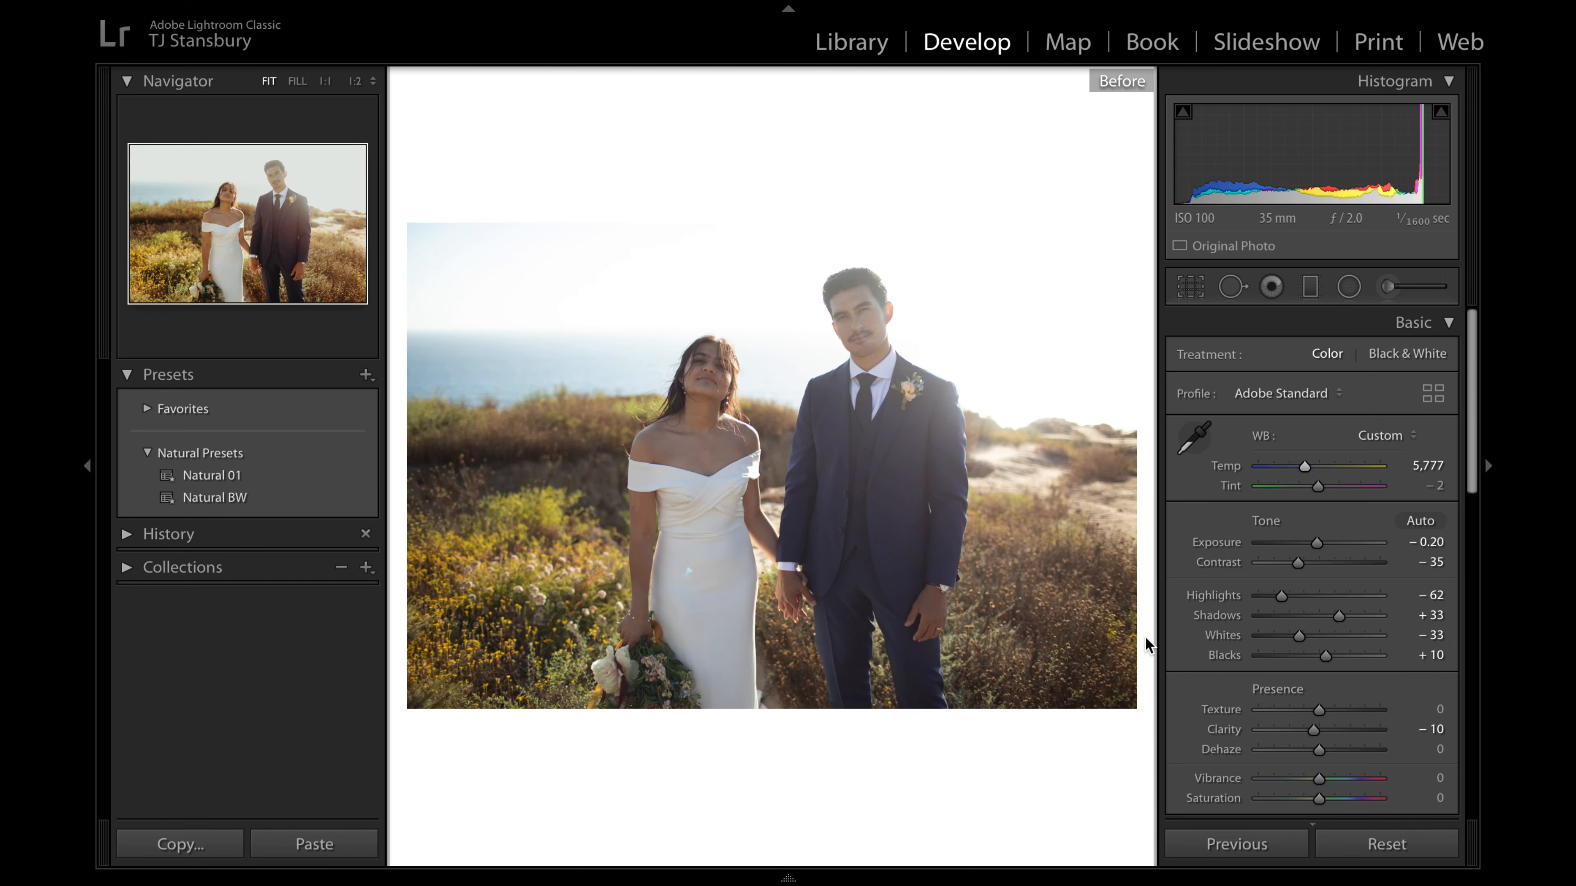
key(backslash)
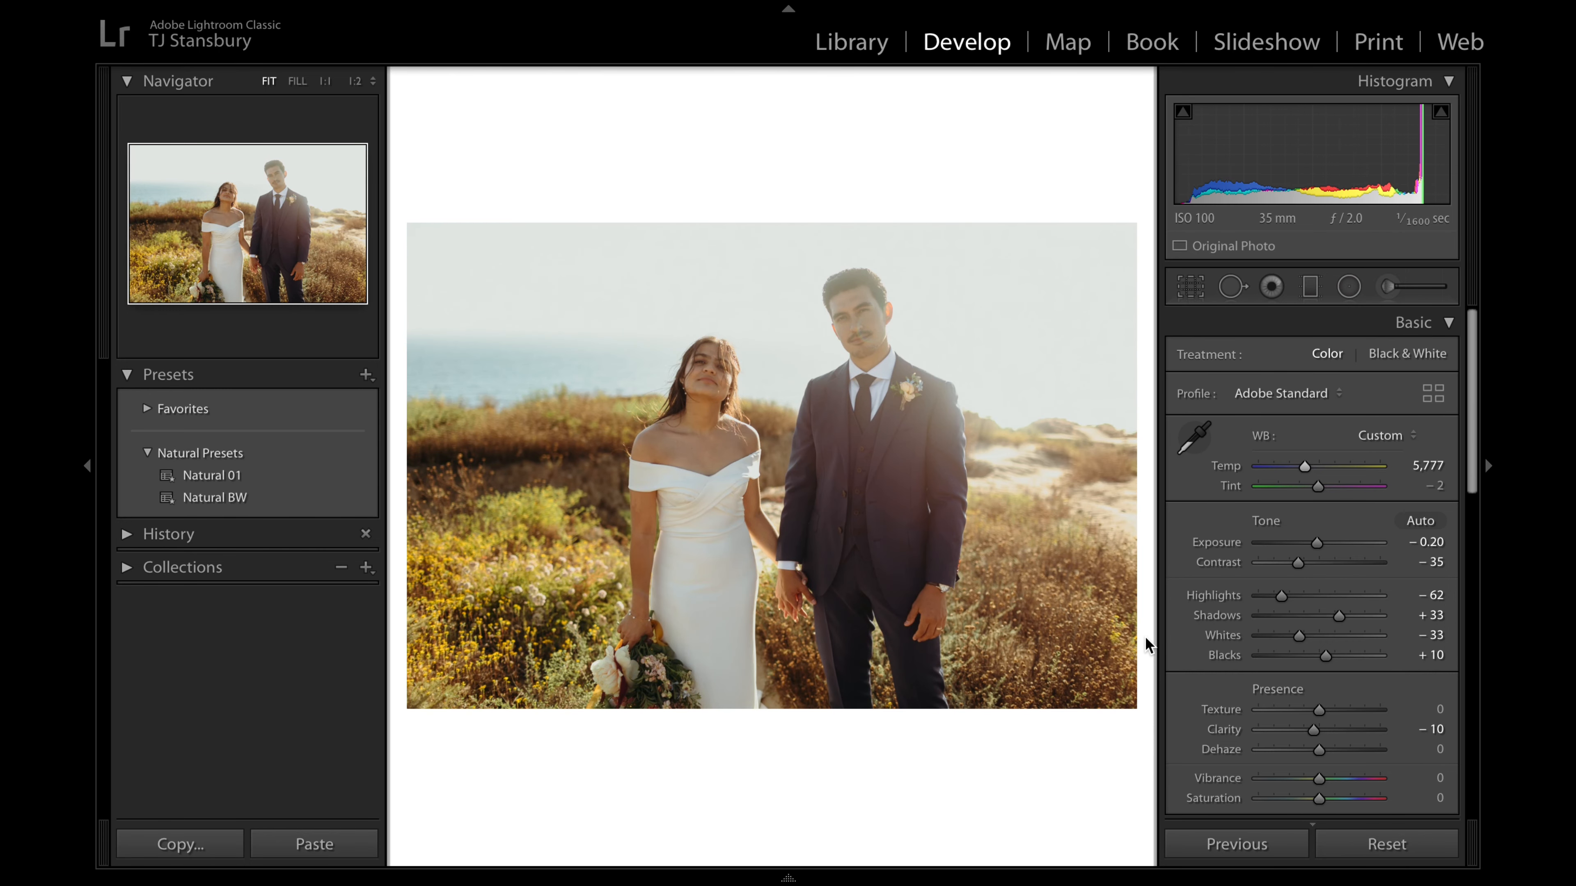
Step: Edit the next photo, the couple seated before the backdrop, with the Natural 01 preset and Contrast -81, and compare it with the original
key(Right)
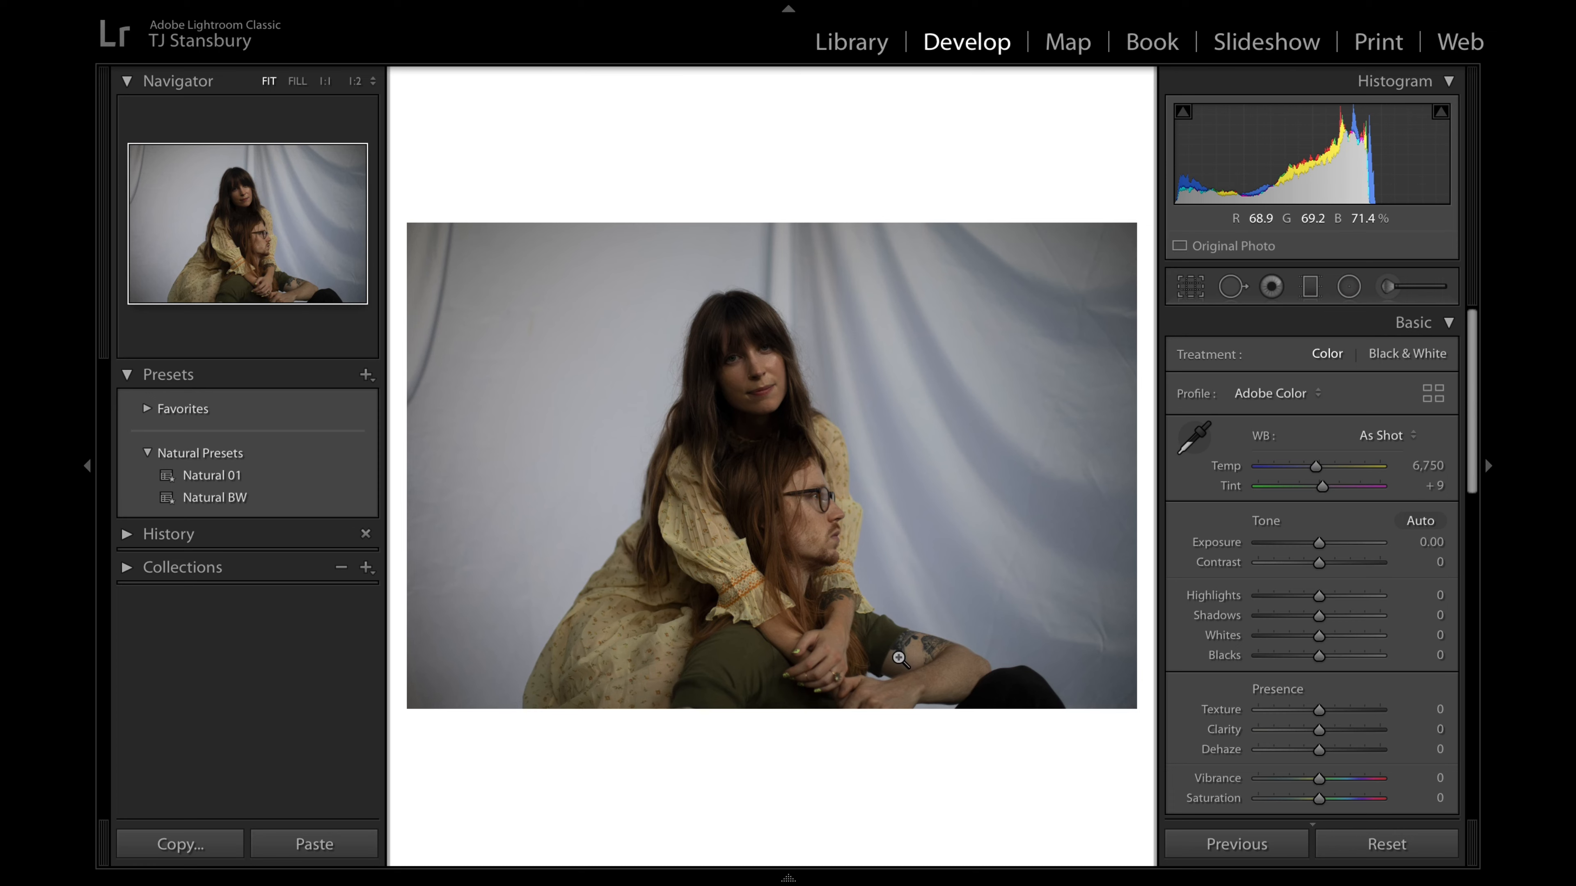
click(309, 477)
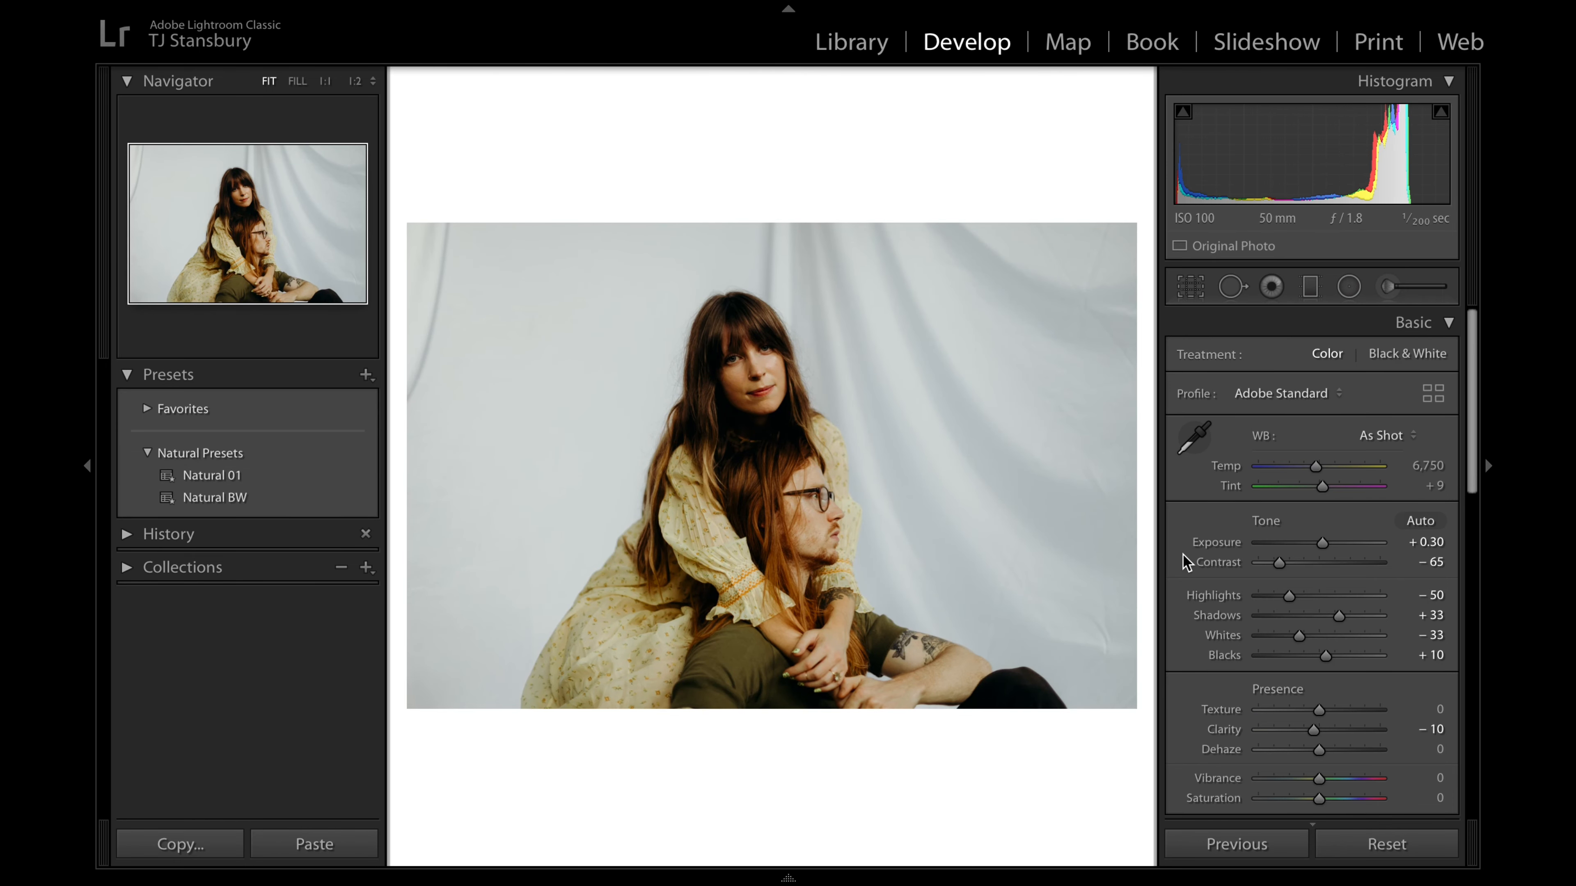
drag(1279, 562, 1269, 563)
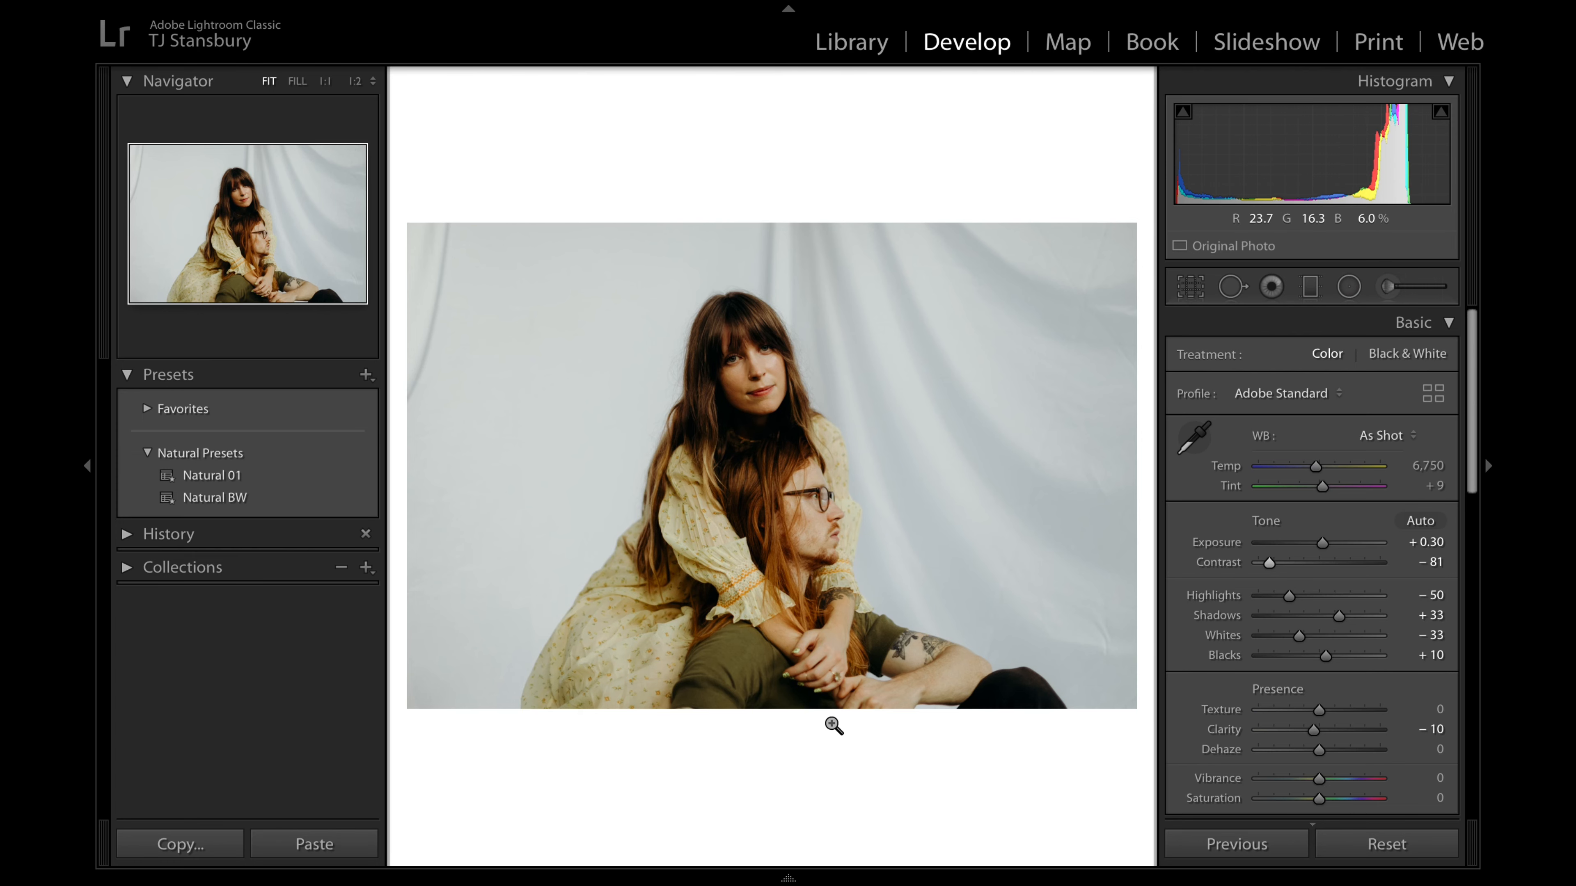
key(backslash)
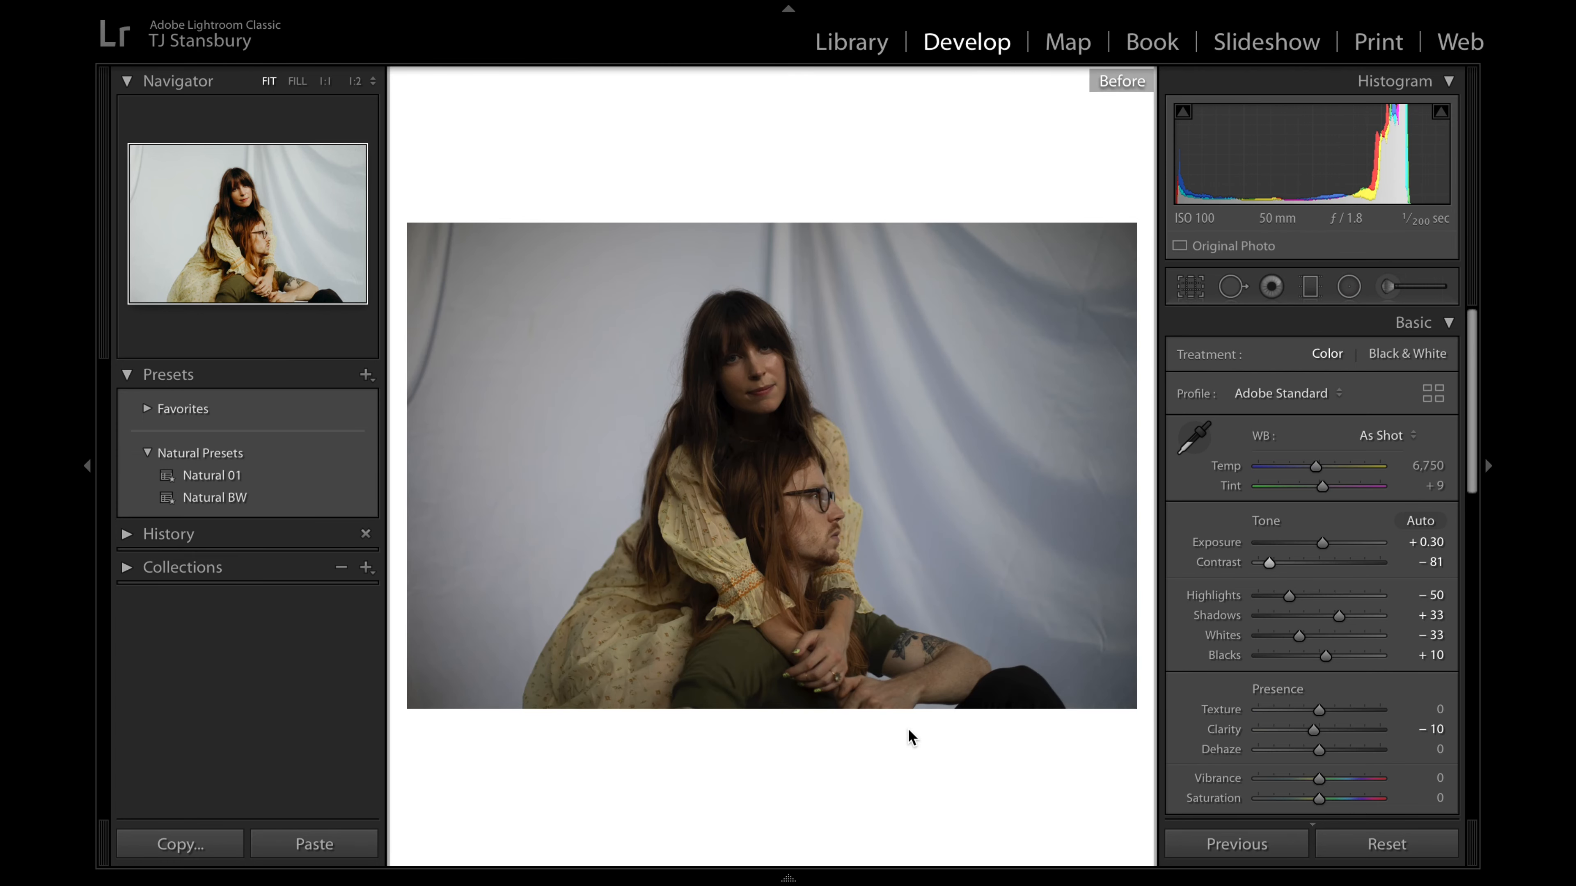
key(backslash)
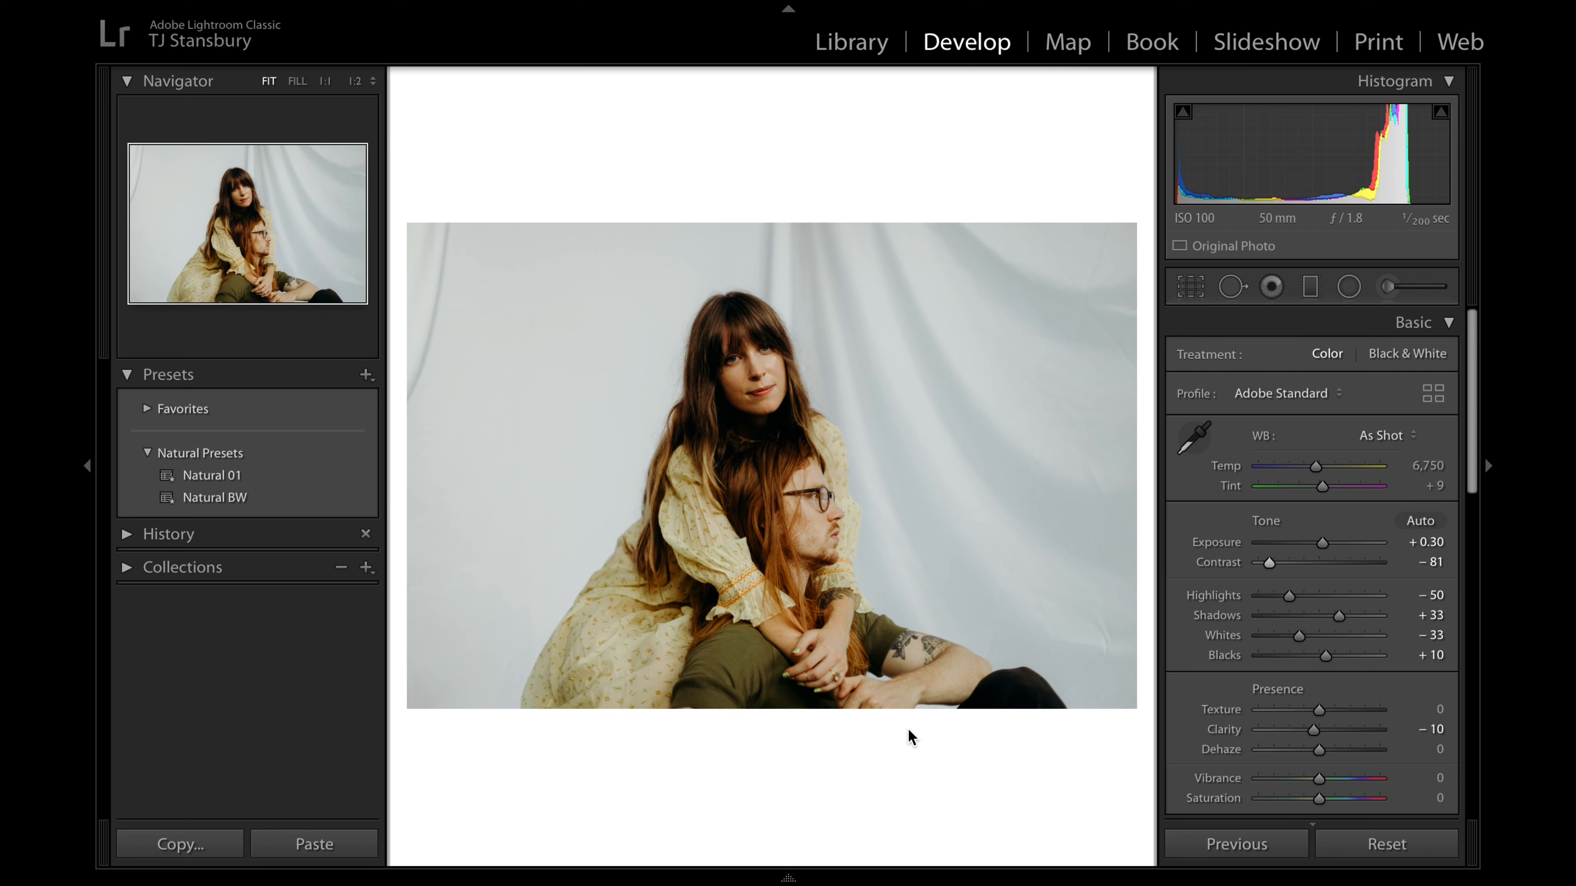
key(backslash)
key(backslash)
Step: Convert the next photo, the woman outdoors, with the Natural BW preset and set Contrast to -43
key(Right)
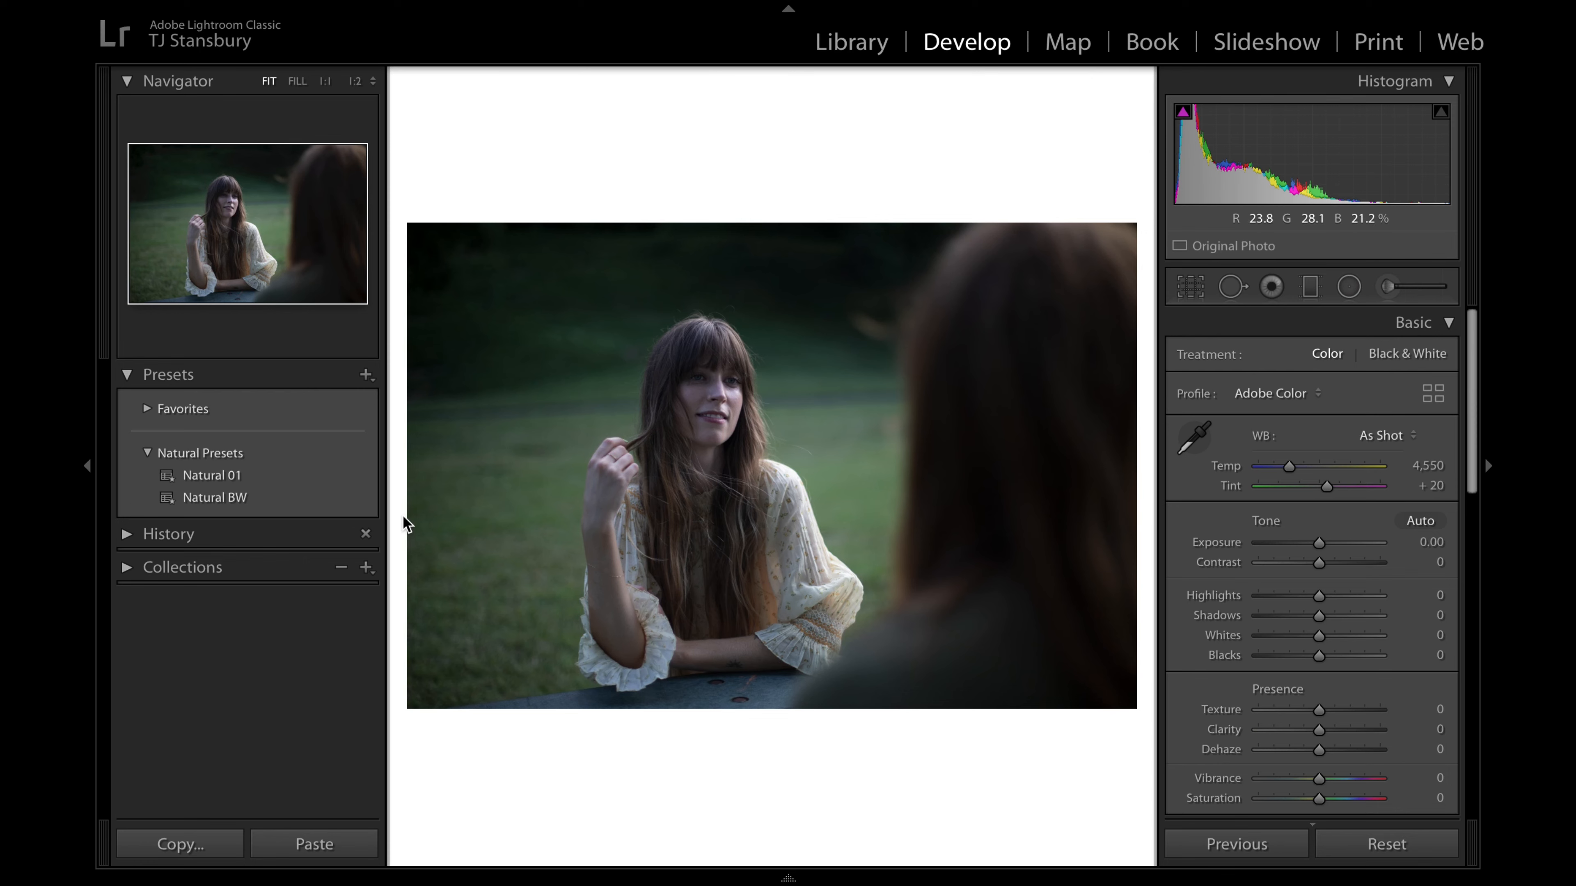
click(297, 508)
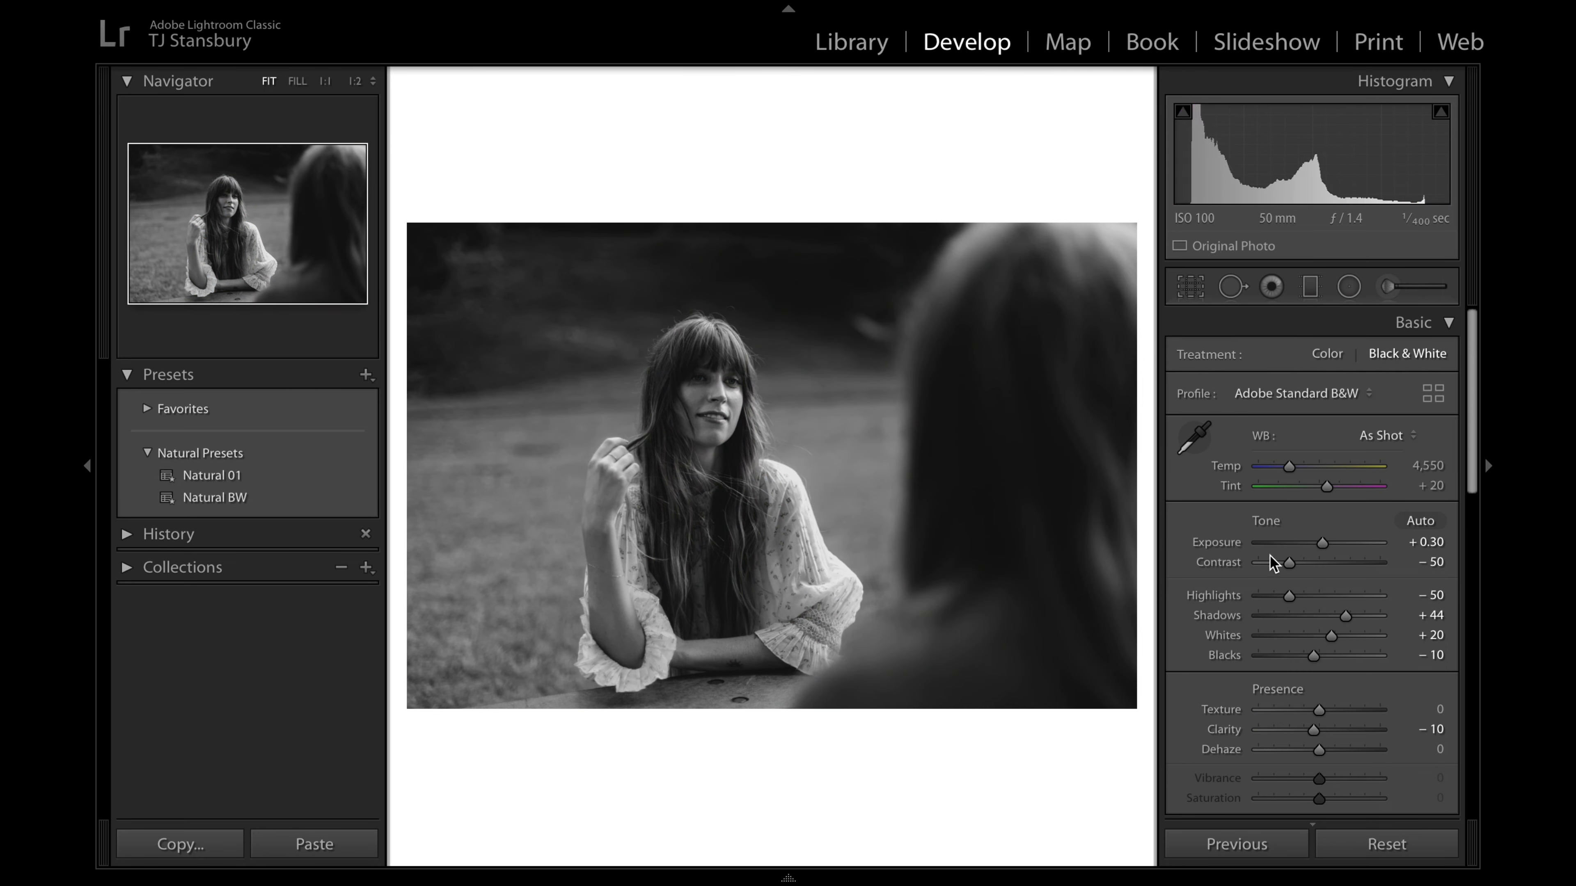
drag(1289, 567, 1293, 568)
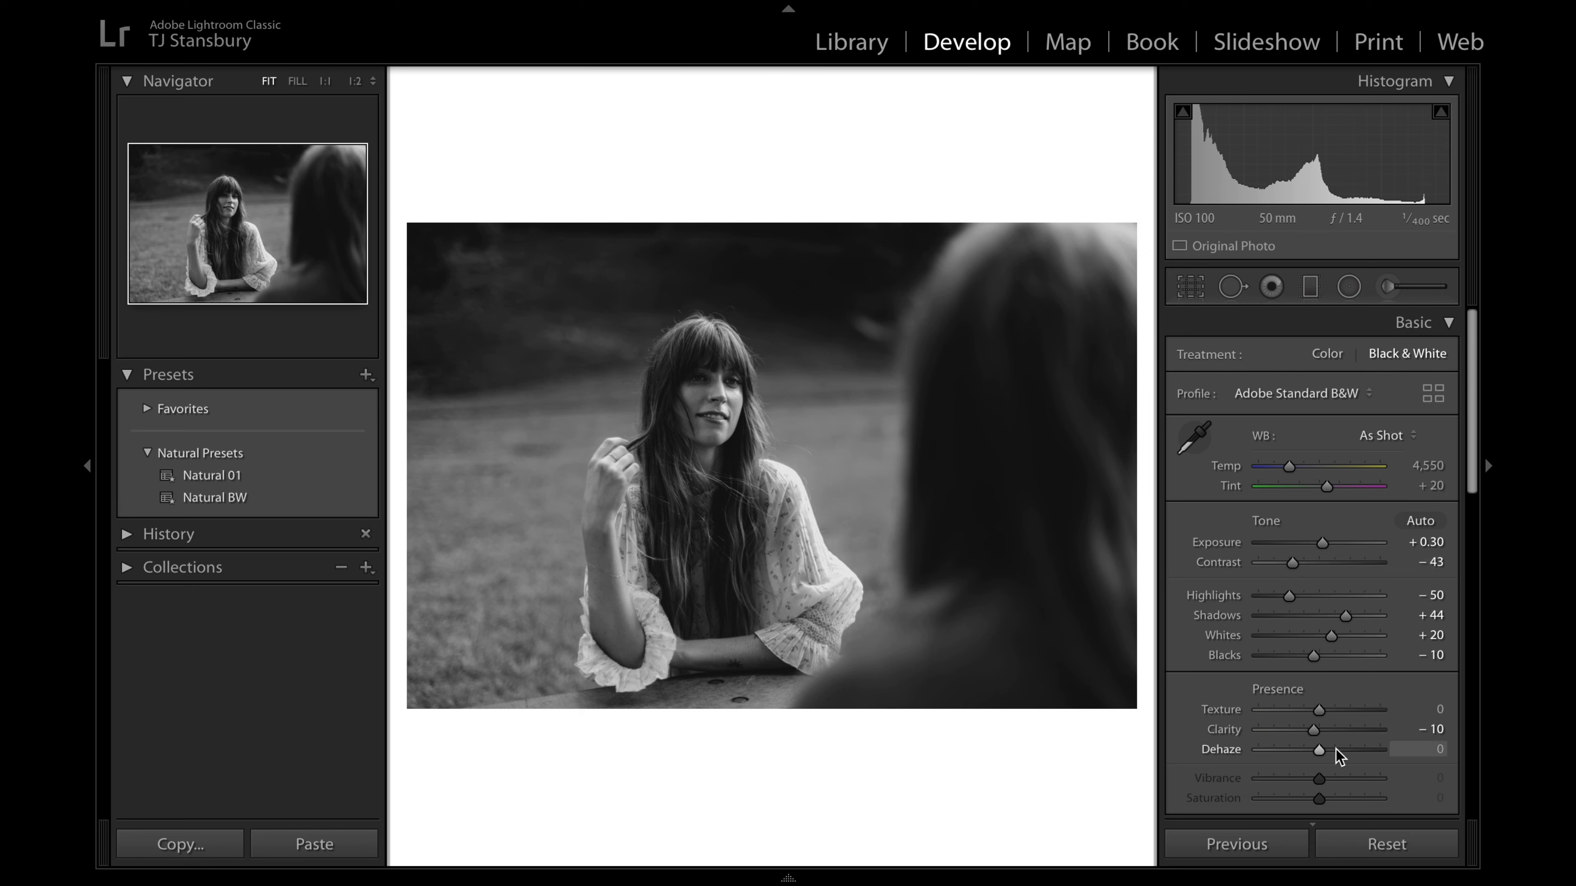
Step: Set the black-and-white portrait's Clarity to -22 while checking her skin and hair up close, and compare the photo with its original
scroll(1359, 759, down, 2)
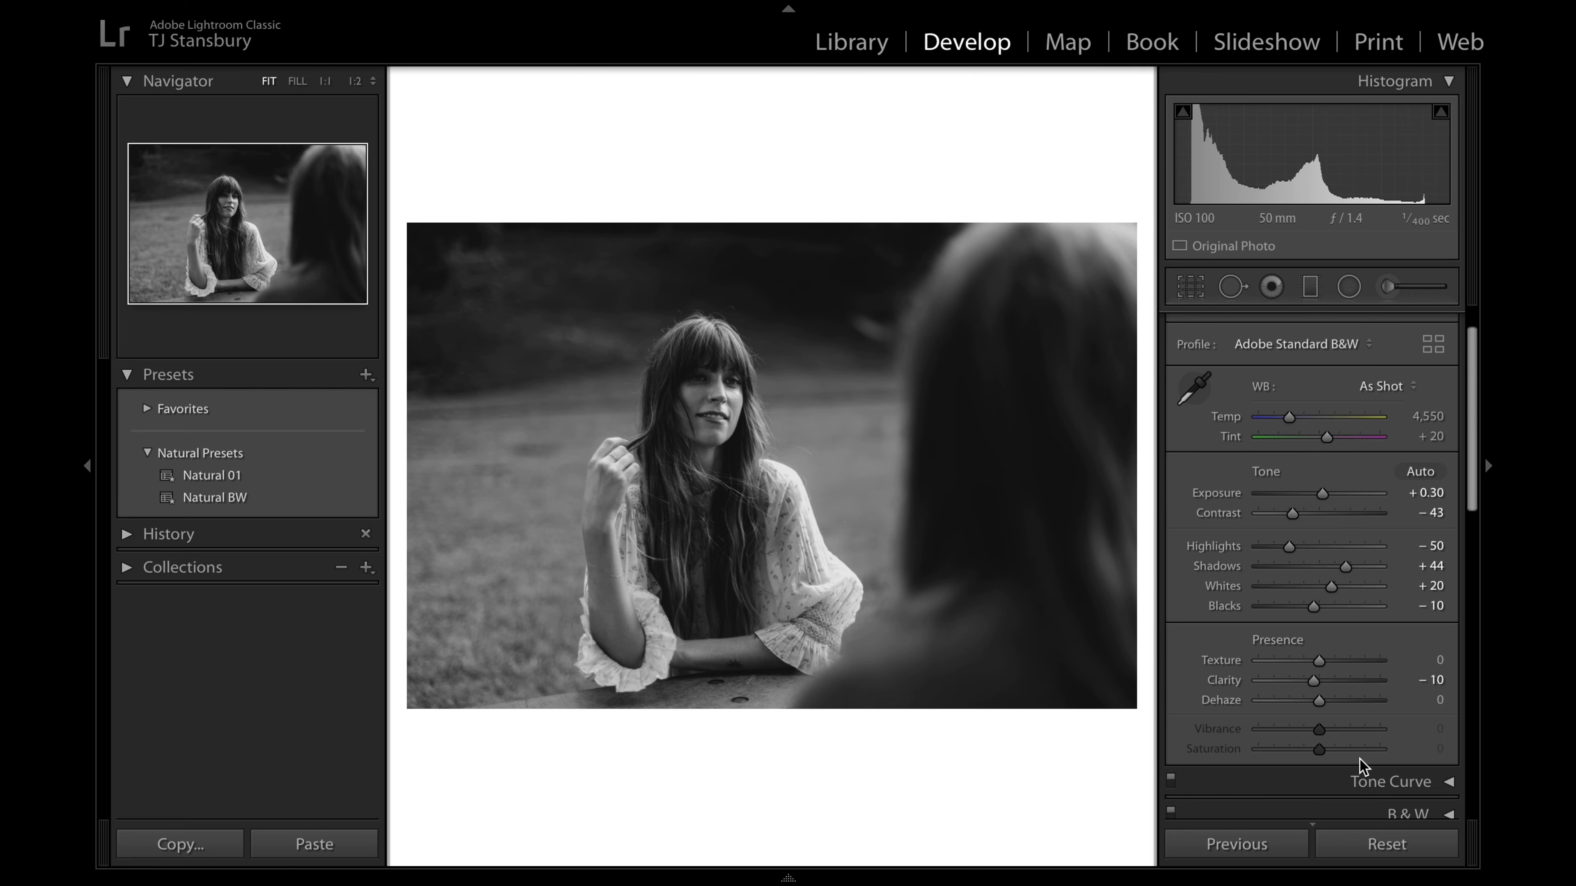
click(701, 493)
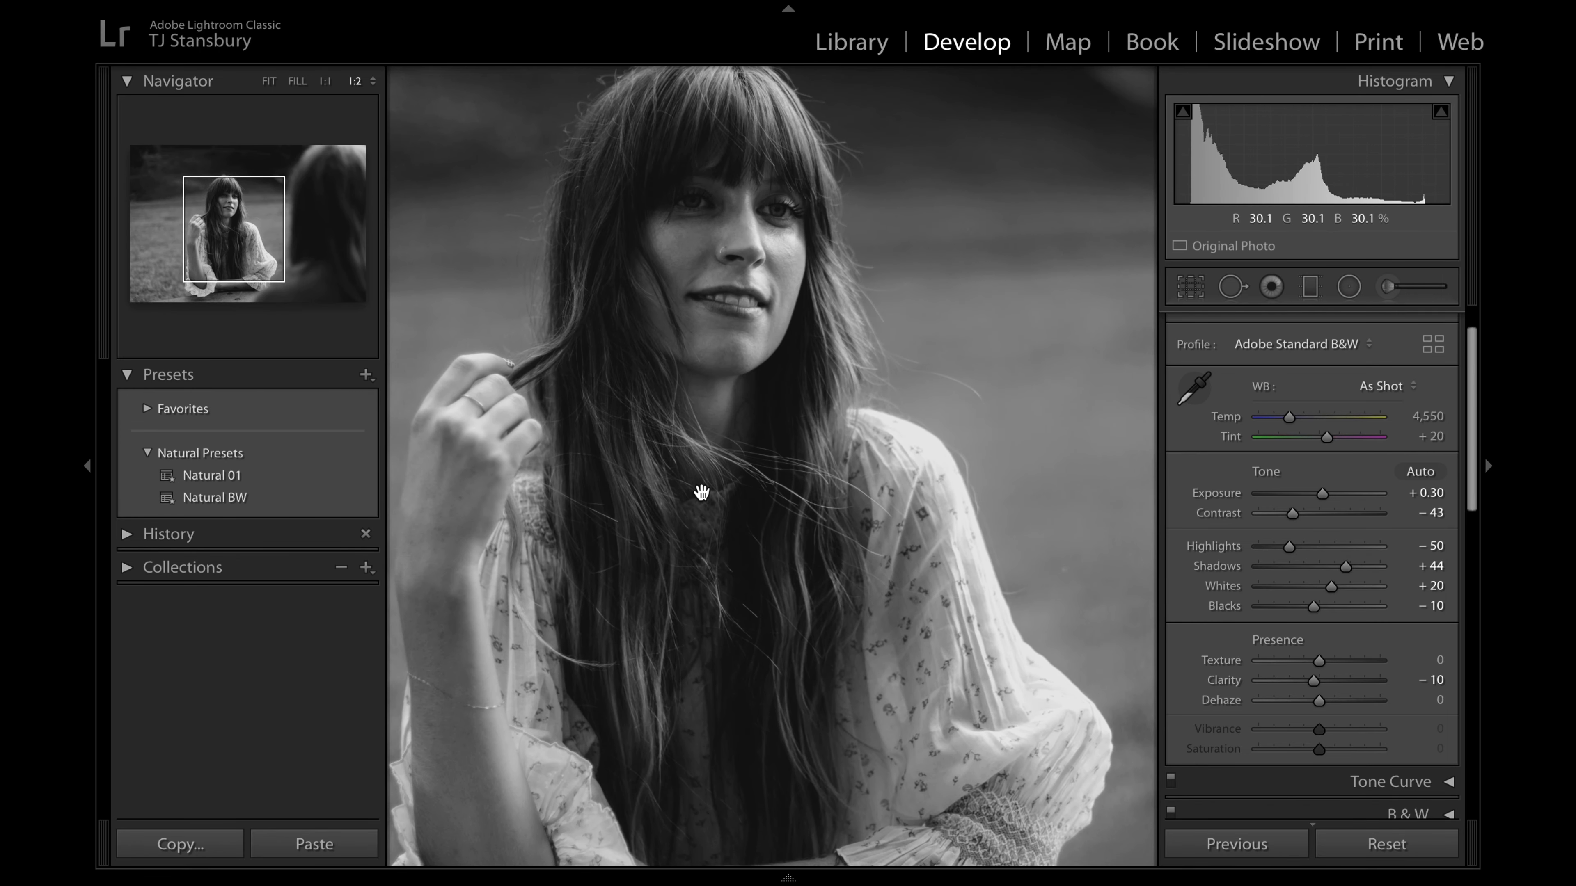
click(701, 493)
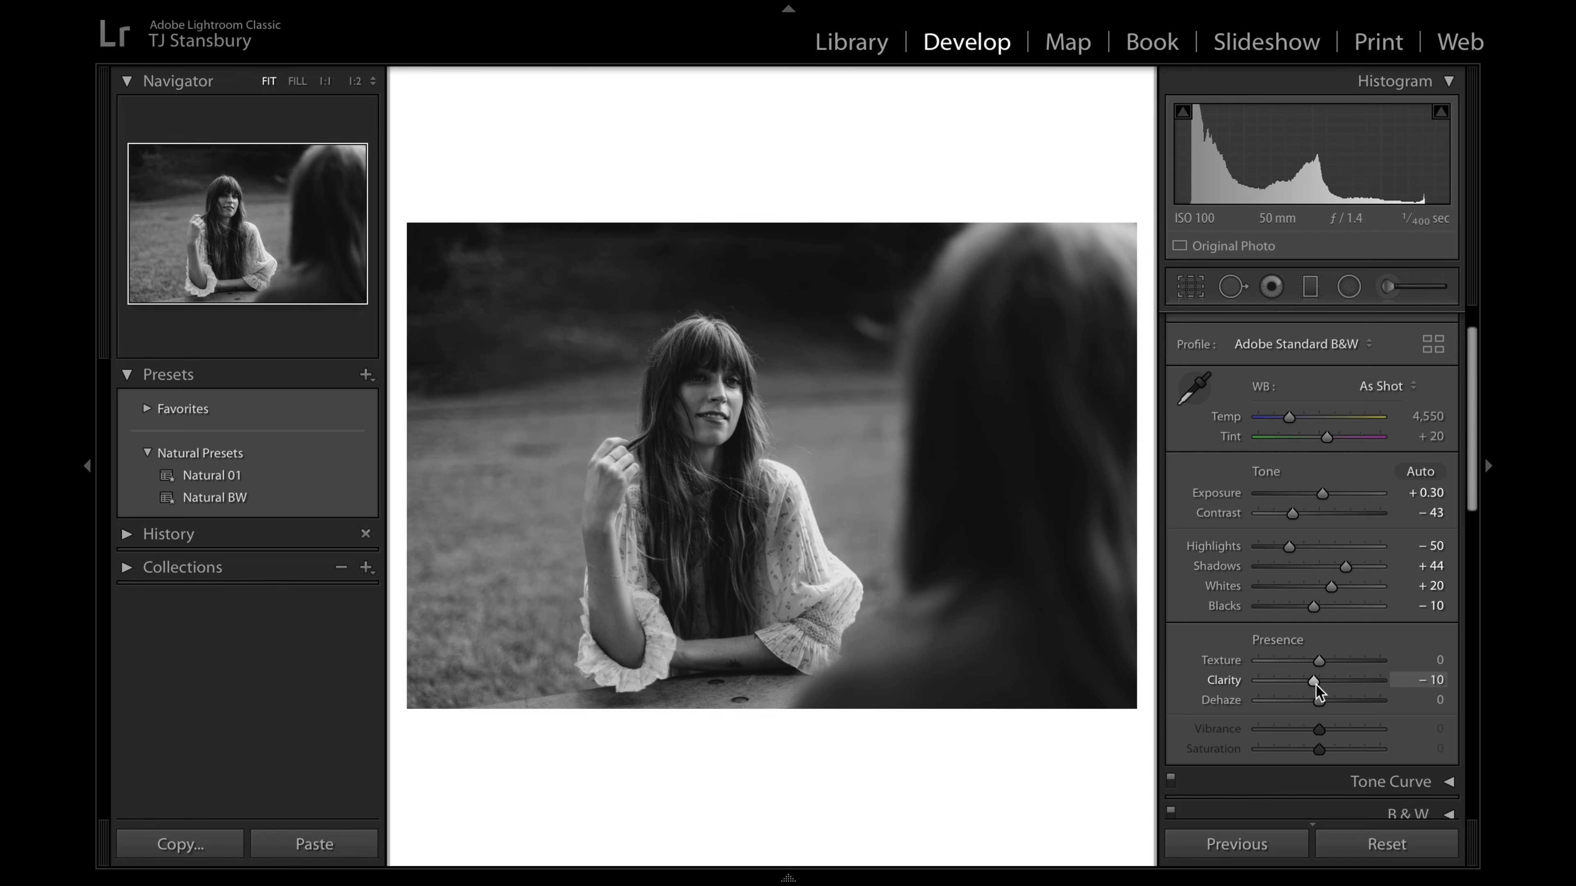
drag(1315, 681, 1307, 681)
click(761, 463)
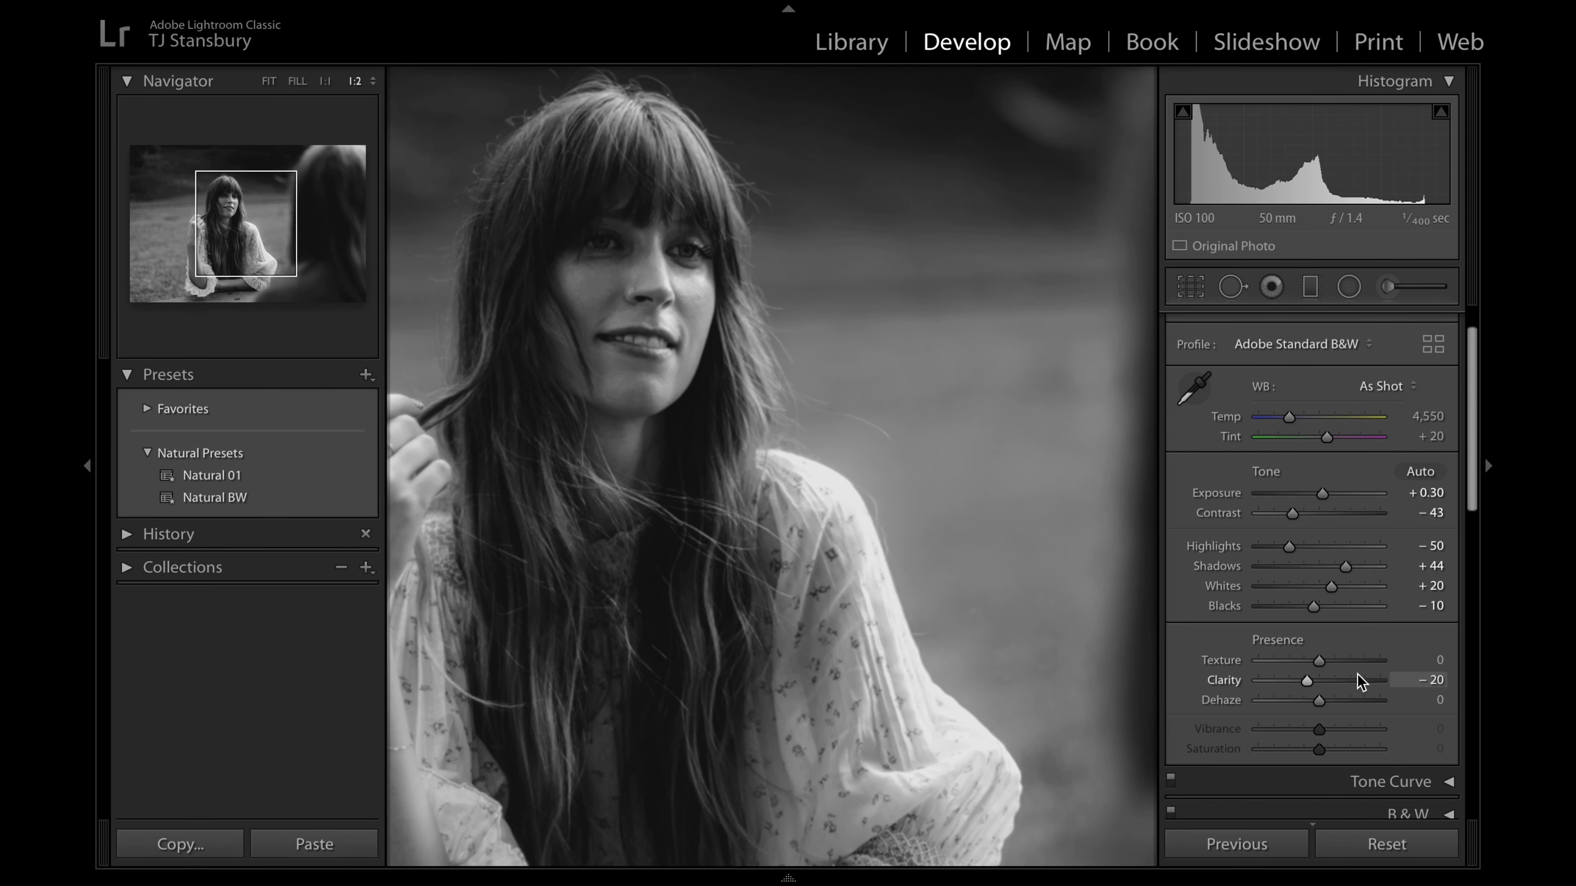
drag(1305, 681, 1318, 681)
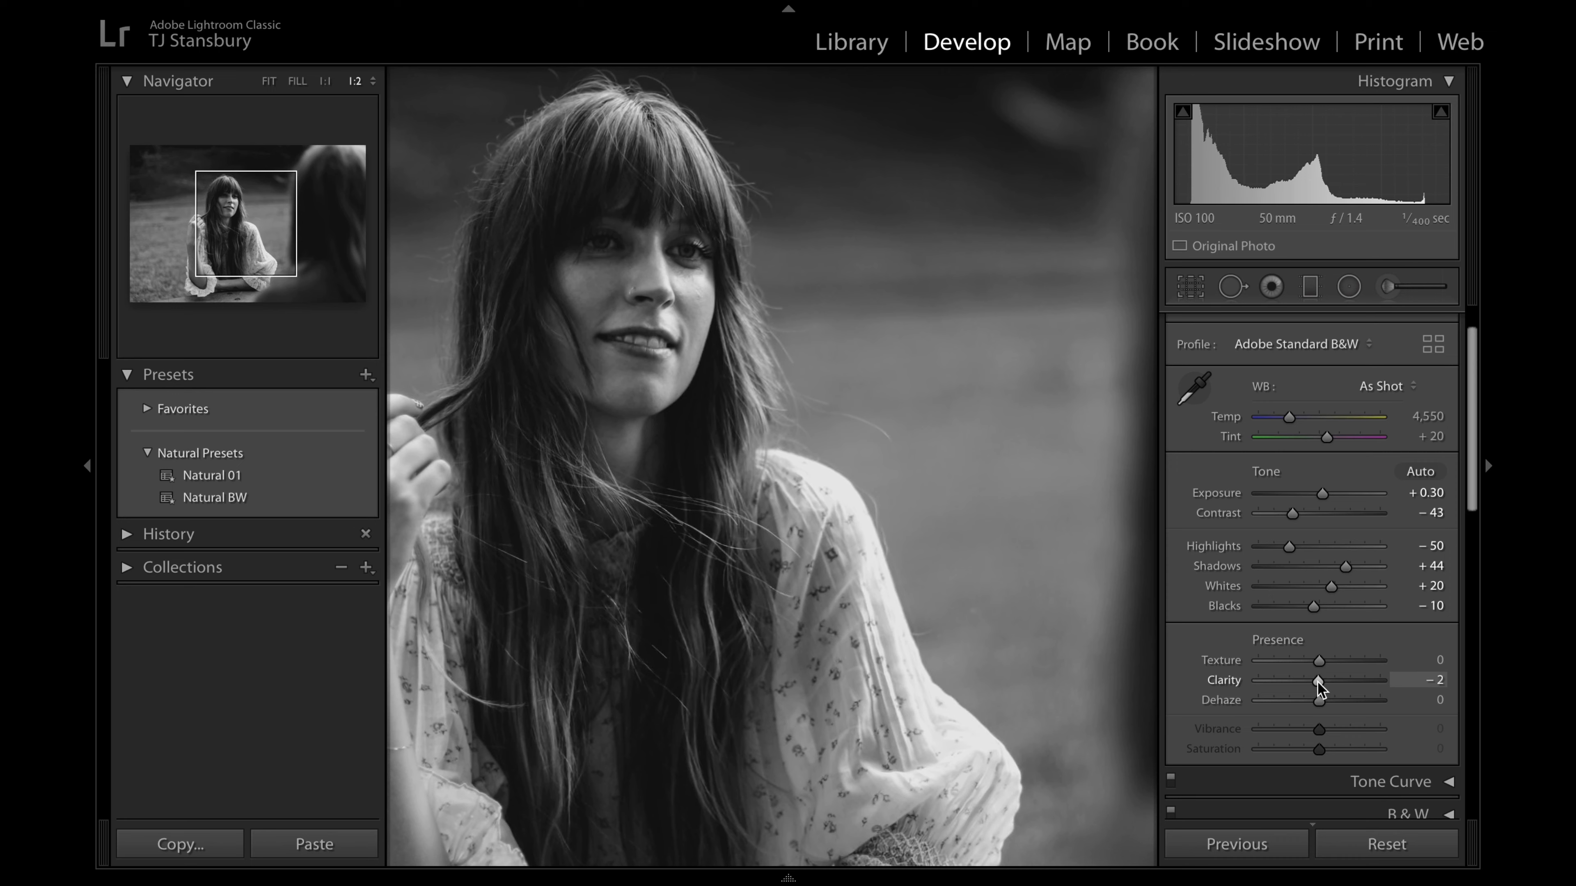
drag(1316, 681, 1305, 678)
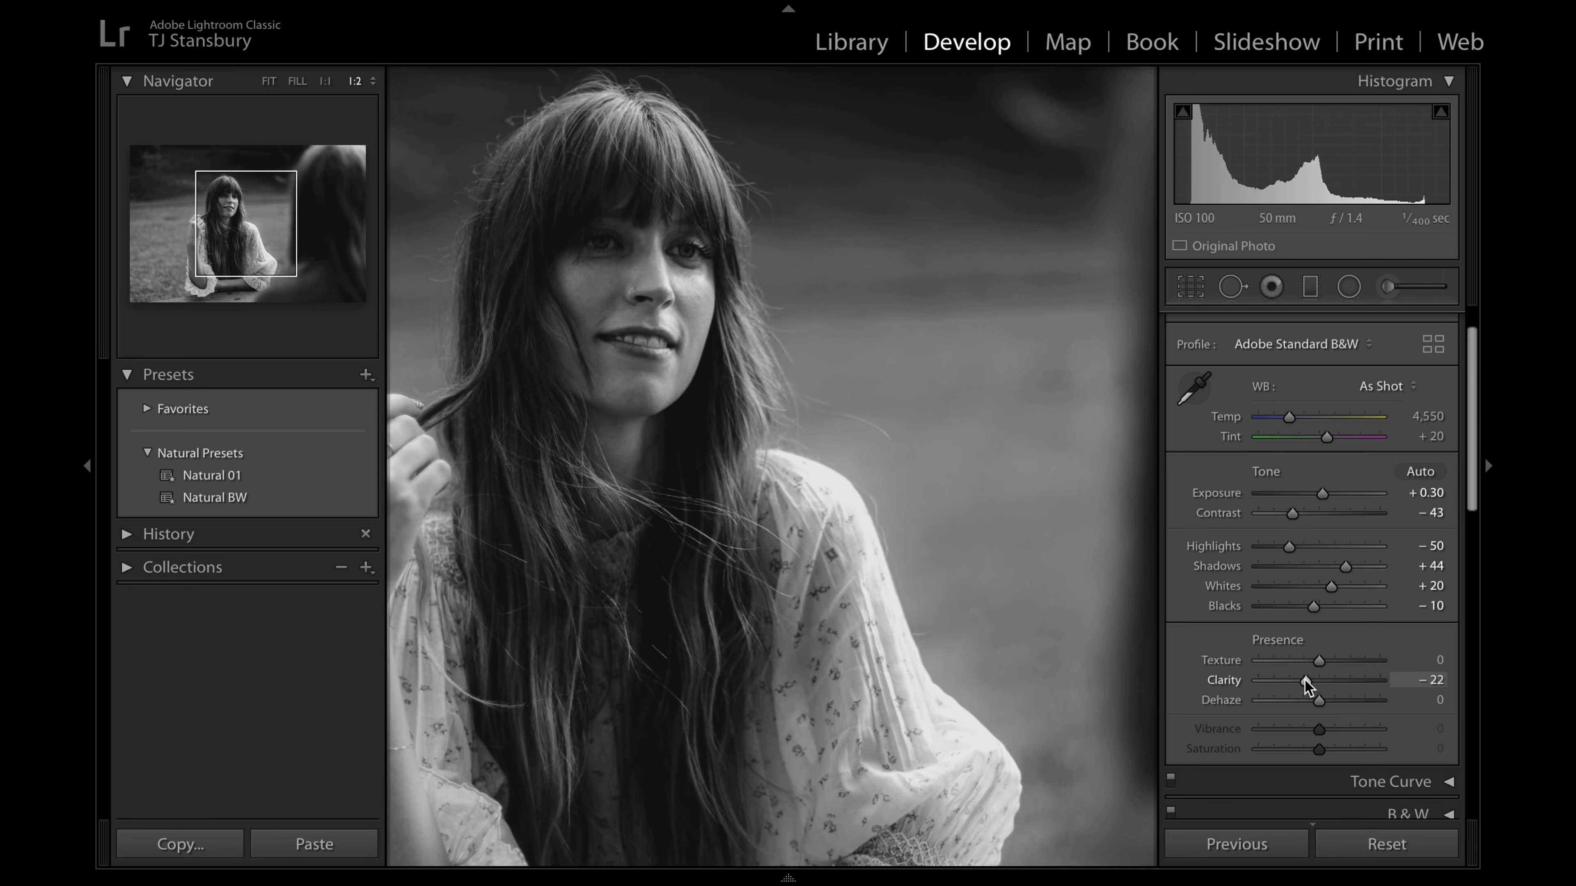
click(814, 525)
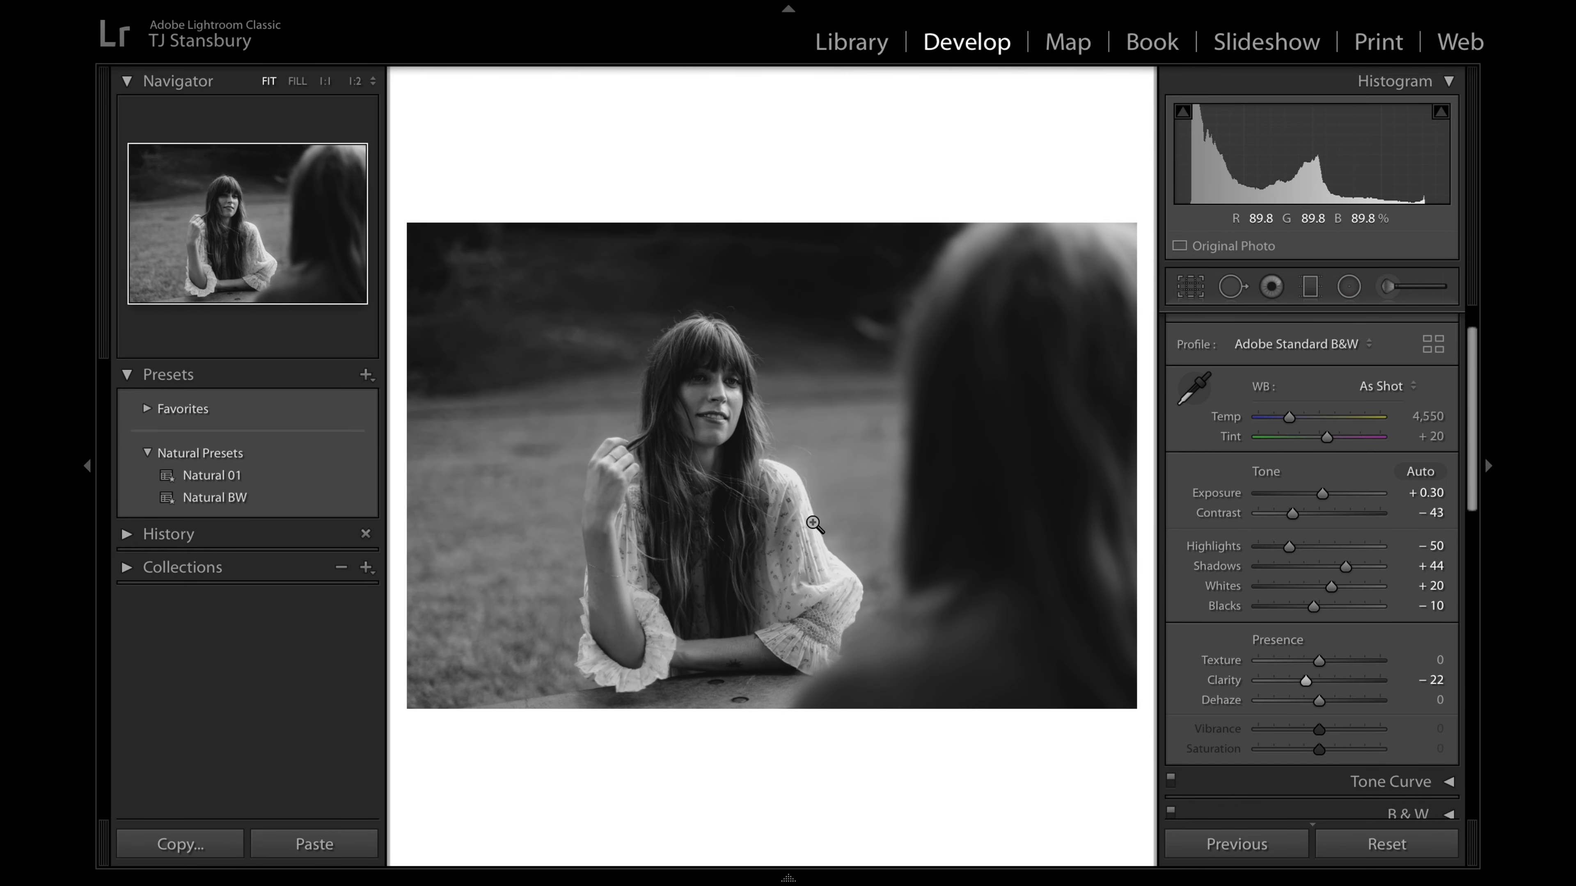
key(backslash)
key(backslash)
Step: Apply the Natural 01 preset to the next photo, the couple at sunset, and set Contrast to -33
key(Right)
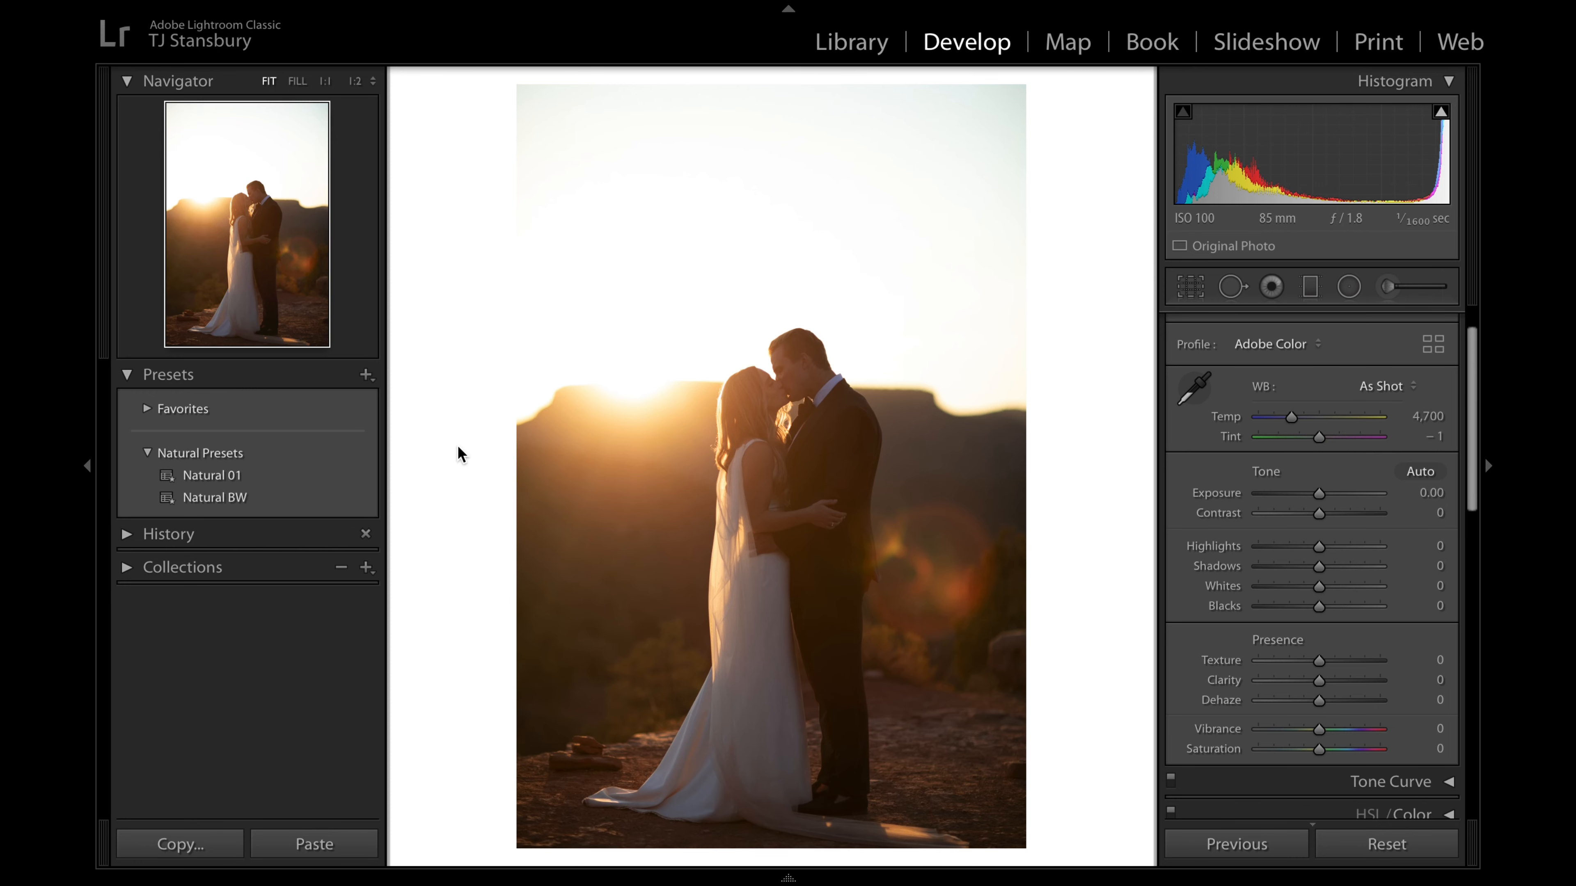
click(342, 485)
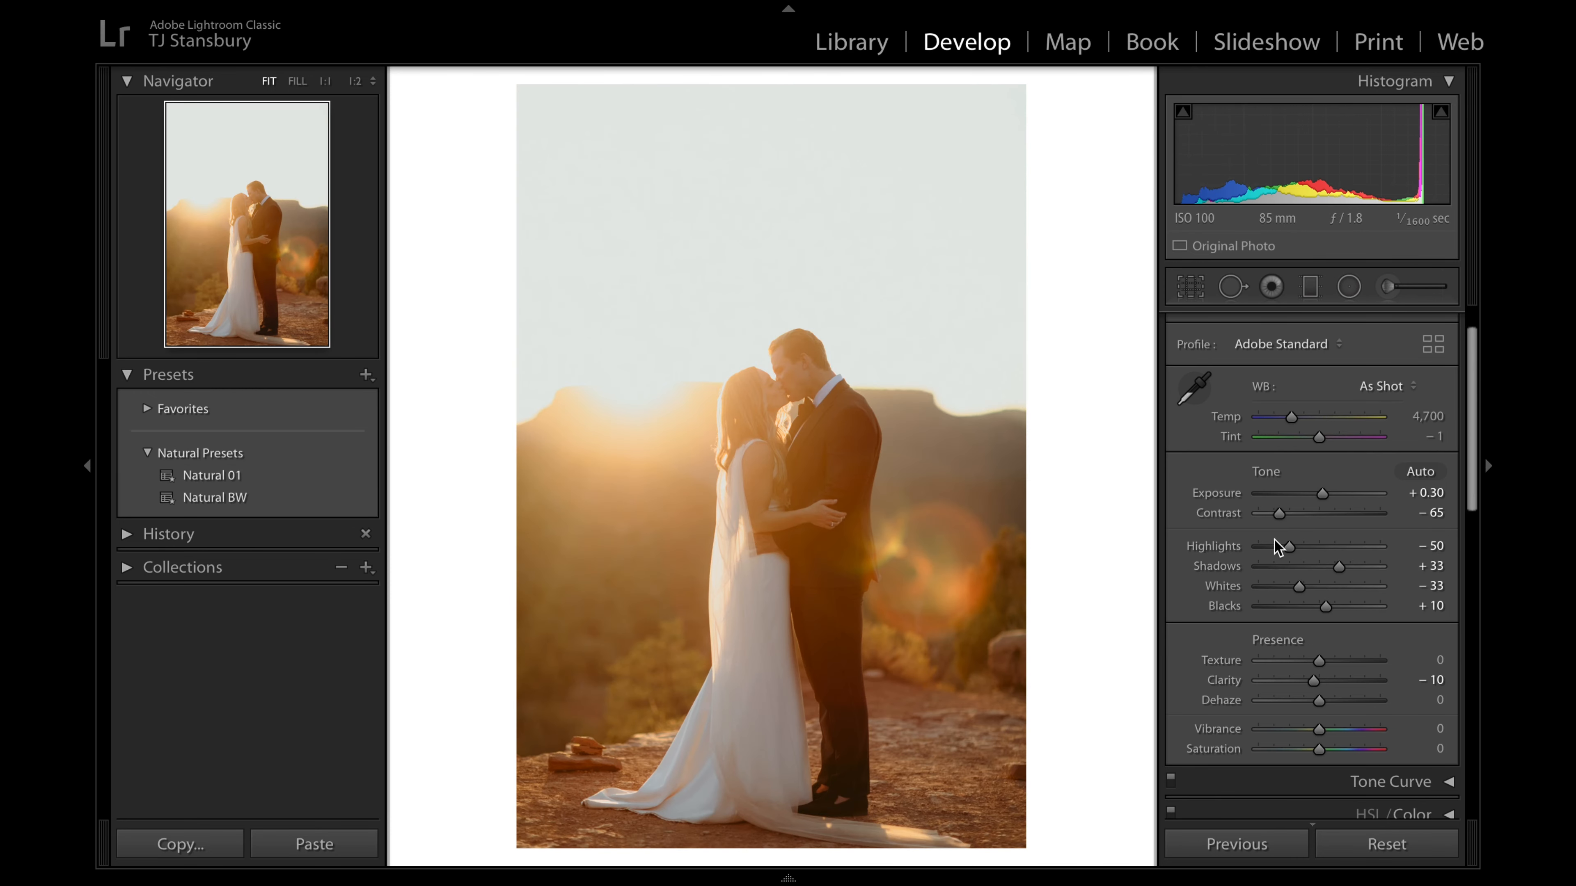
drag(1279, 515, 1301, 527)
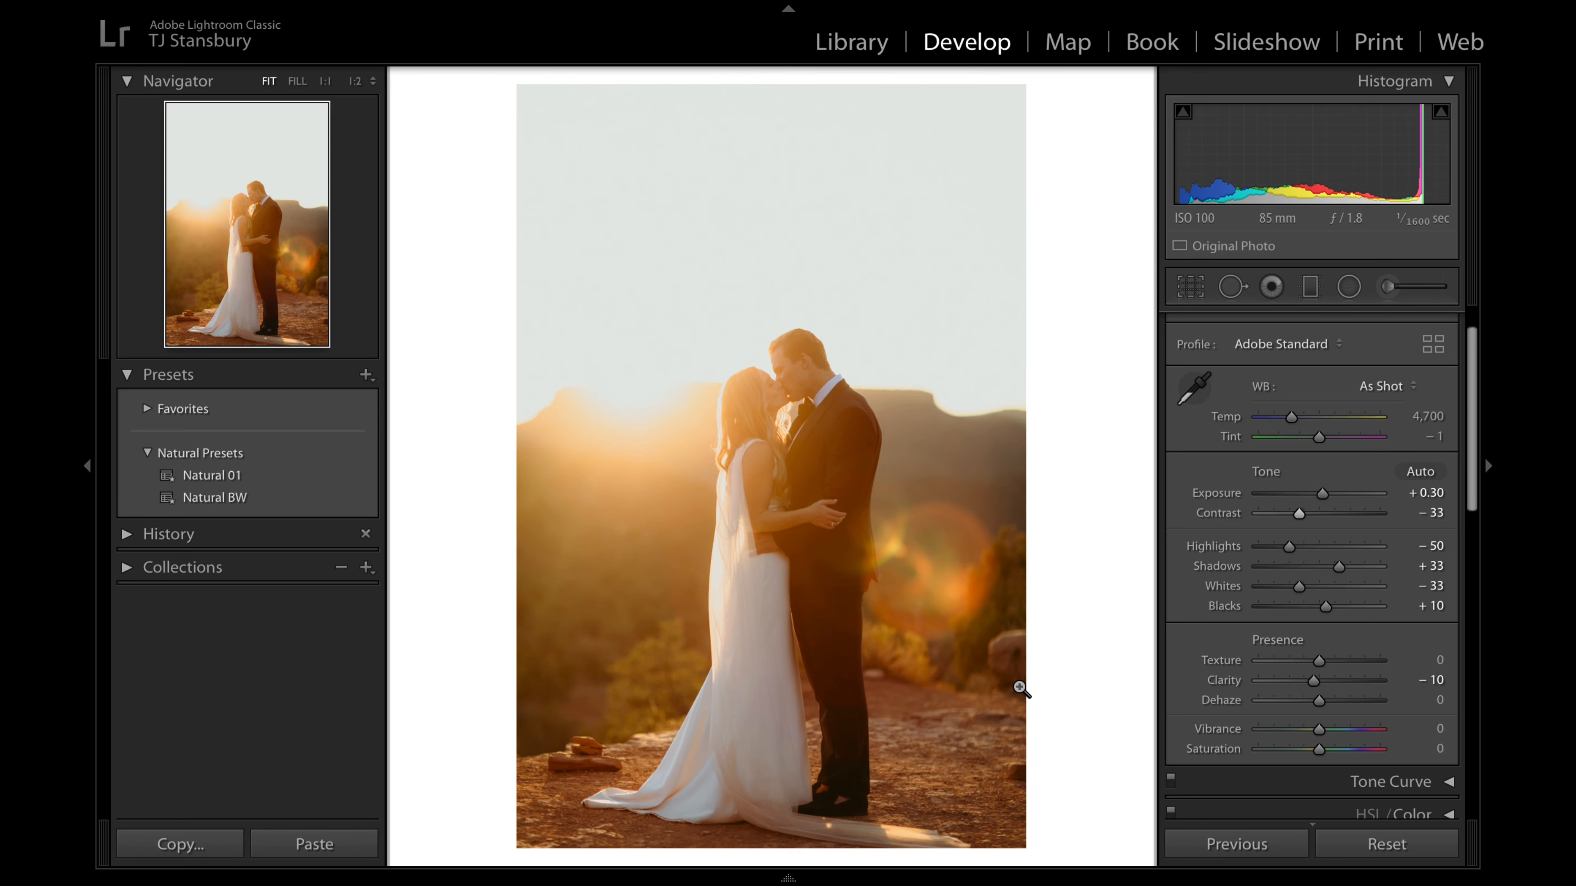
Step: Apply the Natural 01 preset to the next photo, the couple in the woods, and set Temp to 5,318 and Tint to +30
key(Right)
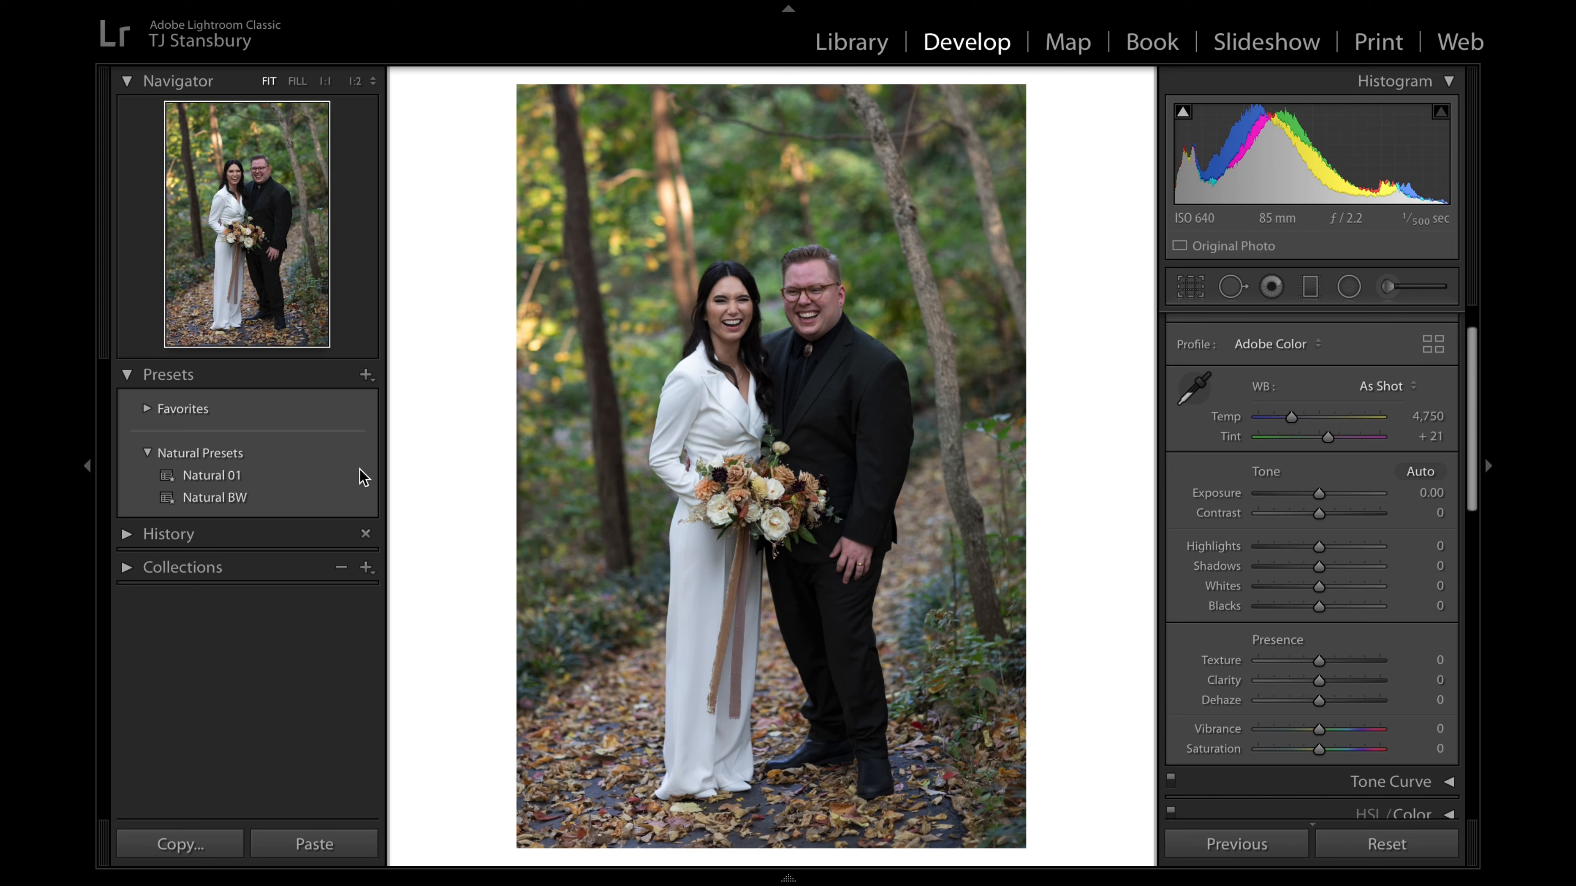
click(345, 478)
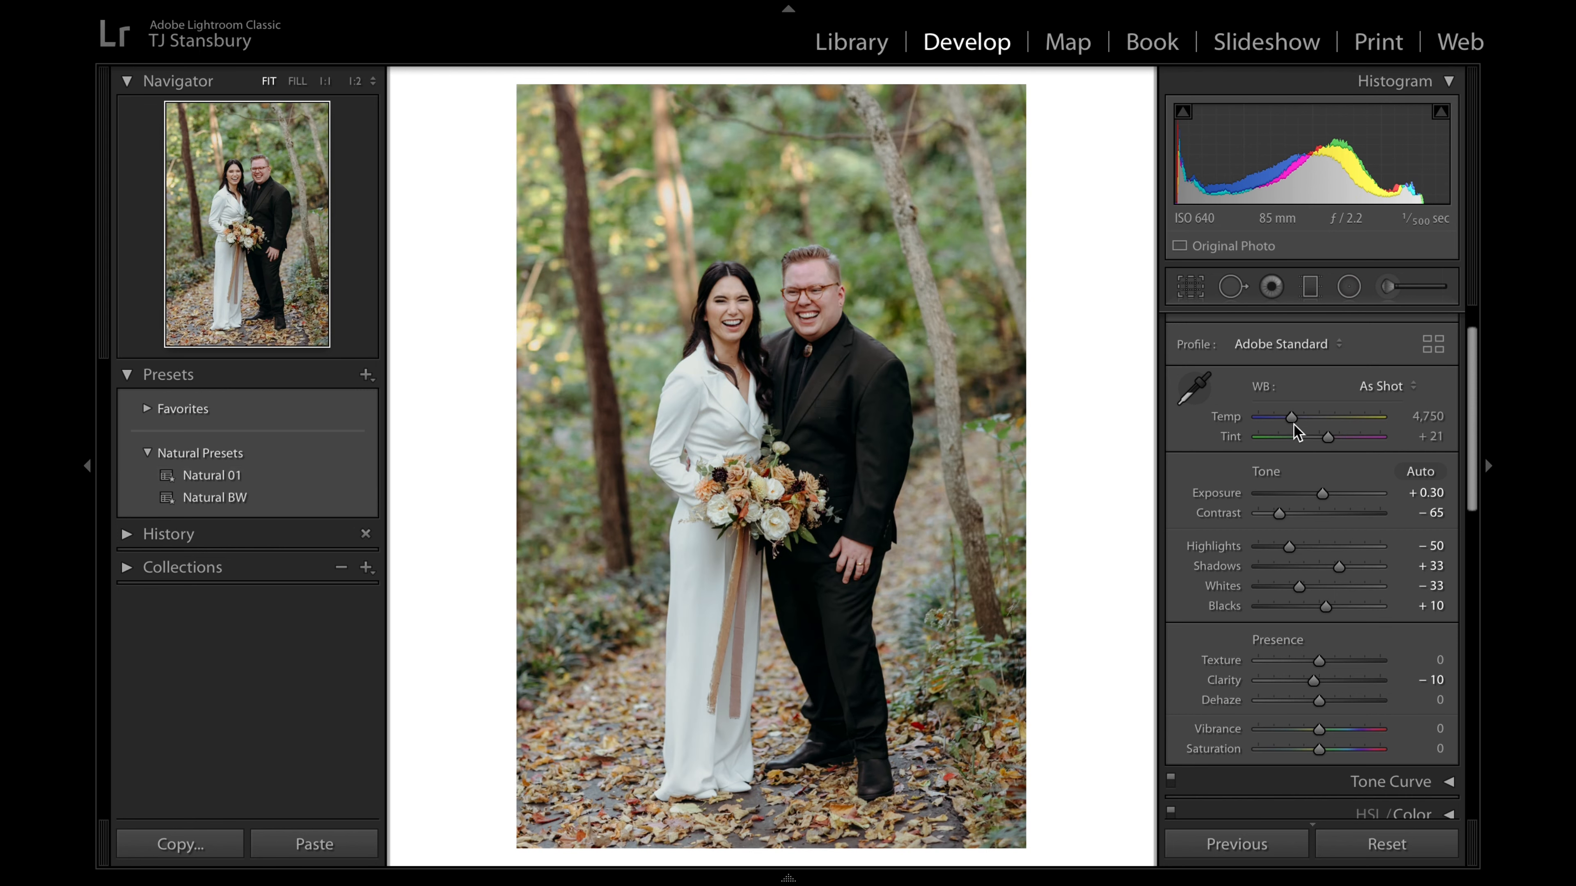
drag(1293, 420, 1331, 439)
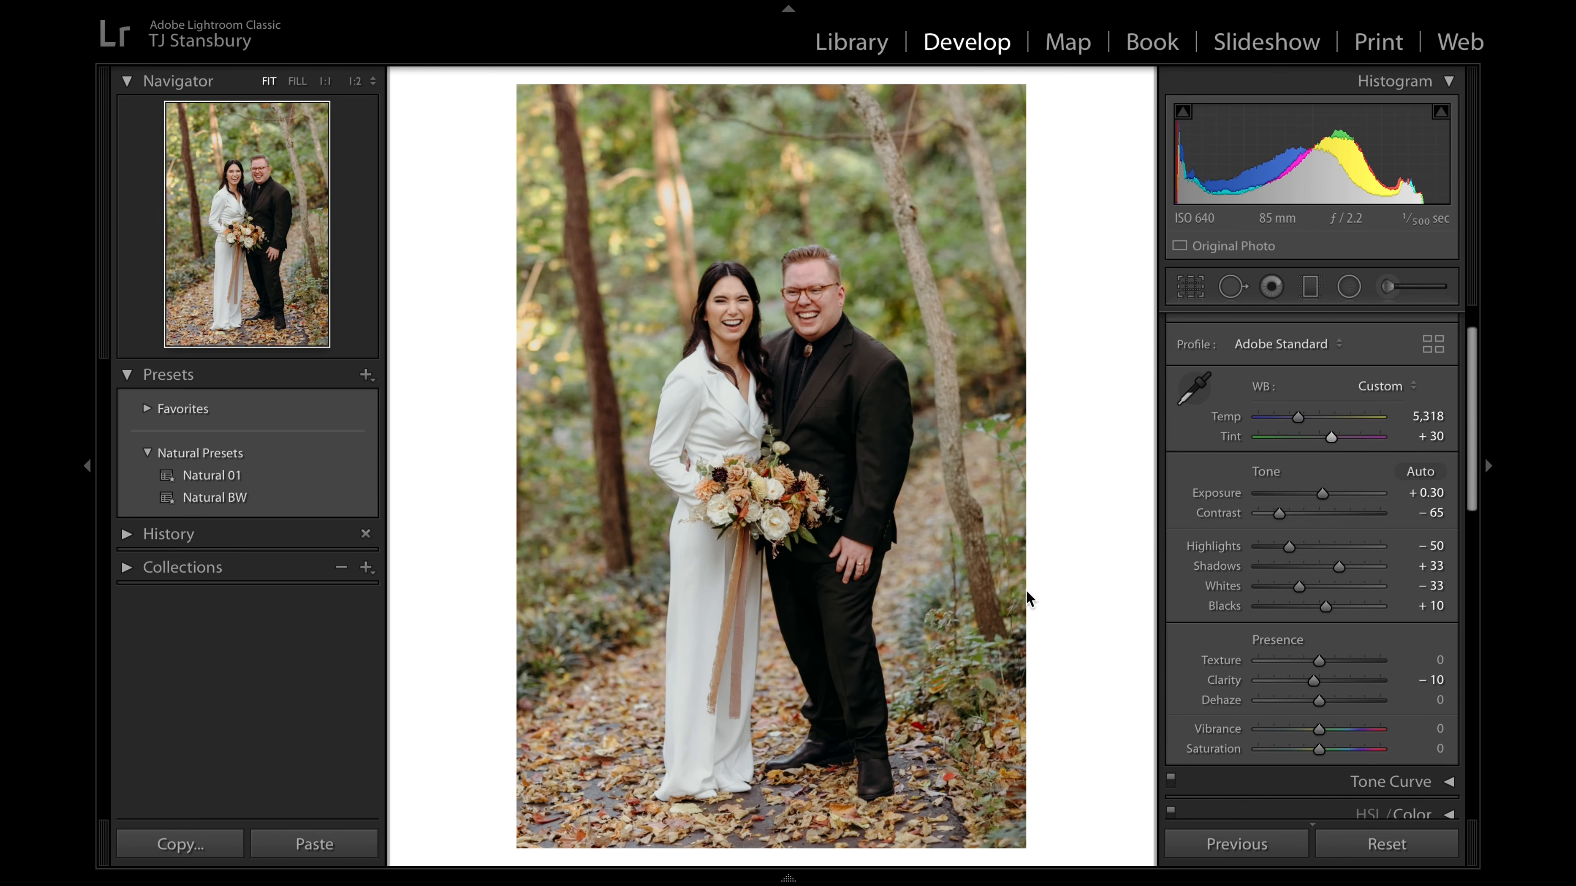
Step: Compare the color edit of the couple in the woods with the original photo several times
key(backslash)
key(backslash)
key(backslash)
key(backslash)
key(backslash)
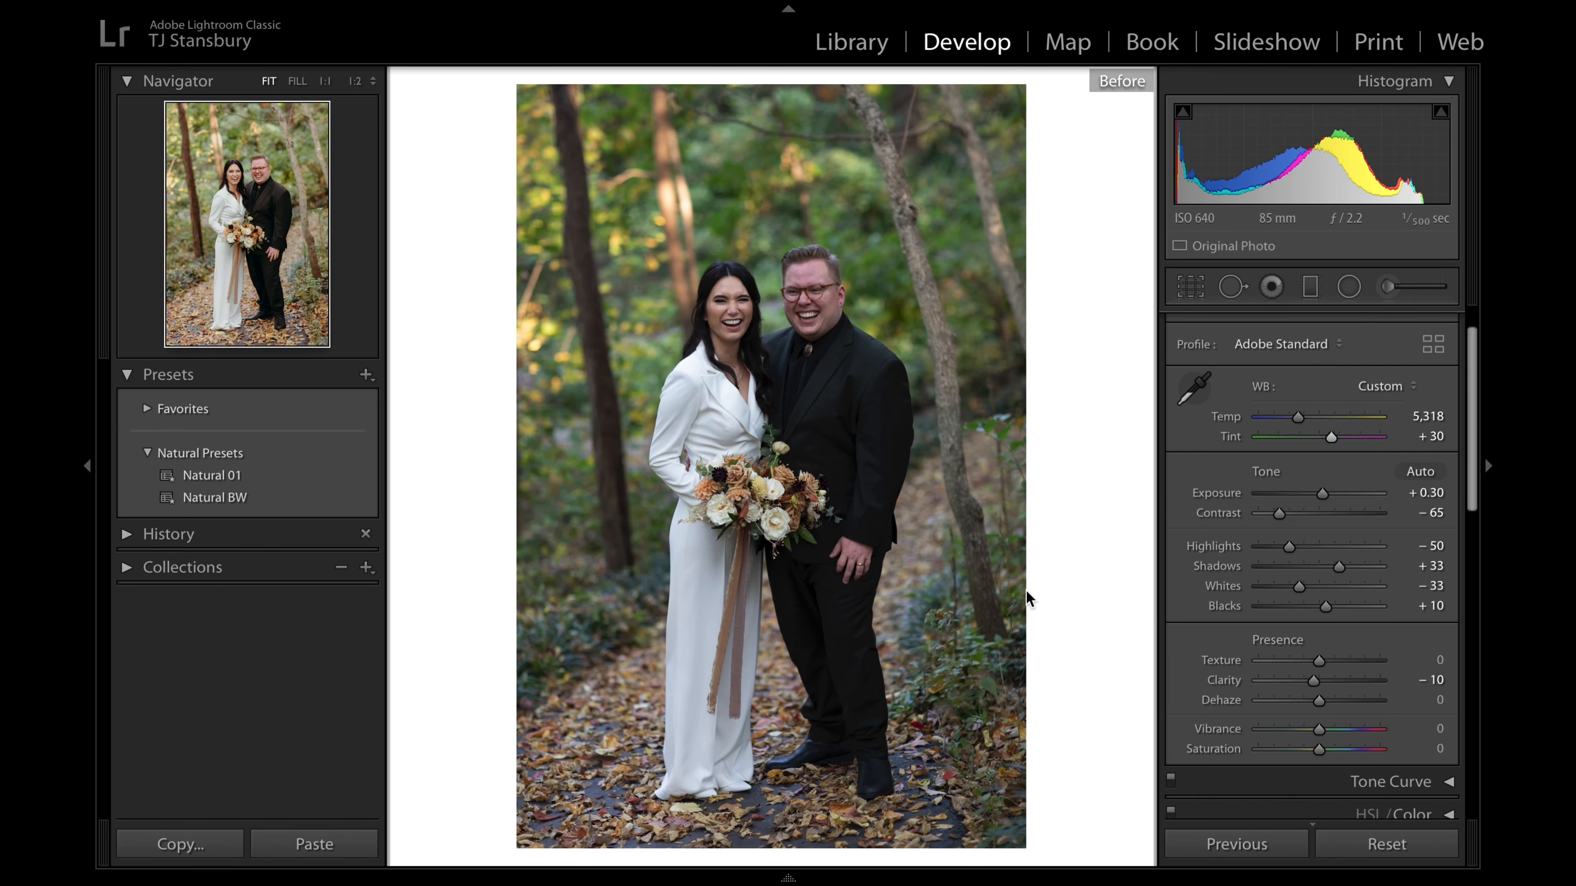
key(backslash)
key(backslash)
key(backslash)
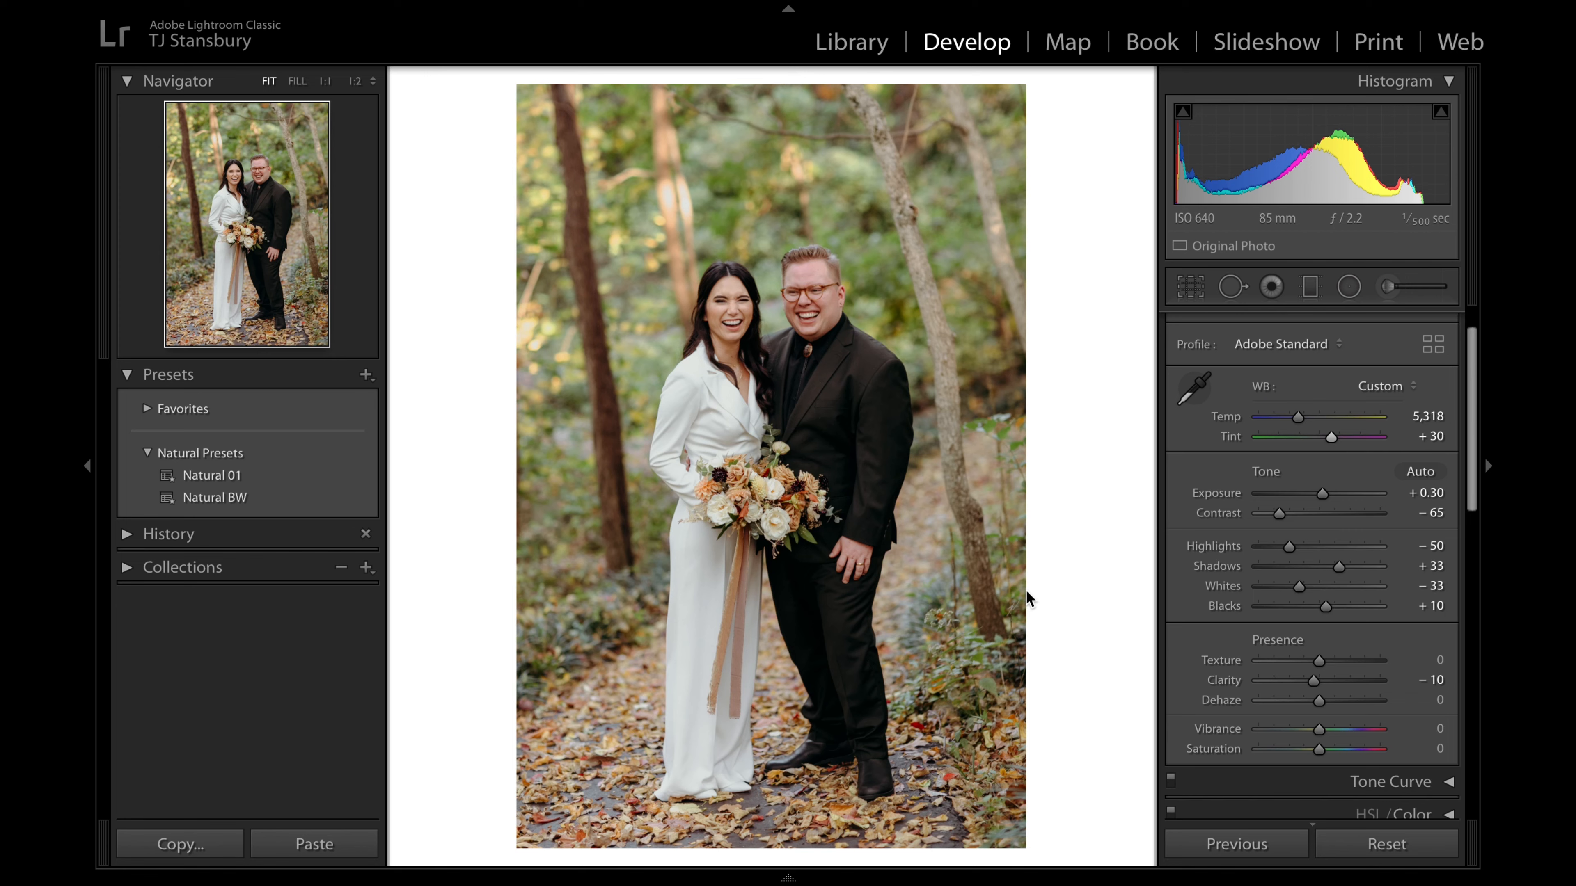
Step: Convert the woods photo with the Natural BW preset, set Contrast to -59, and check it up close and against the original
click(345, 496)
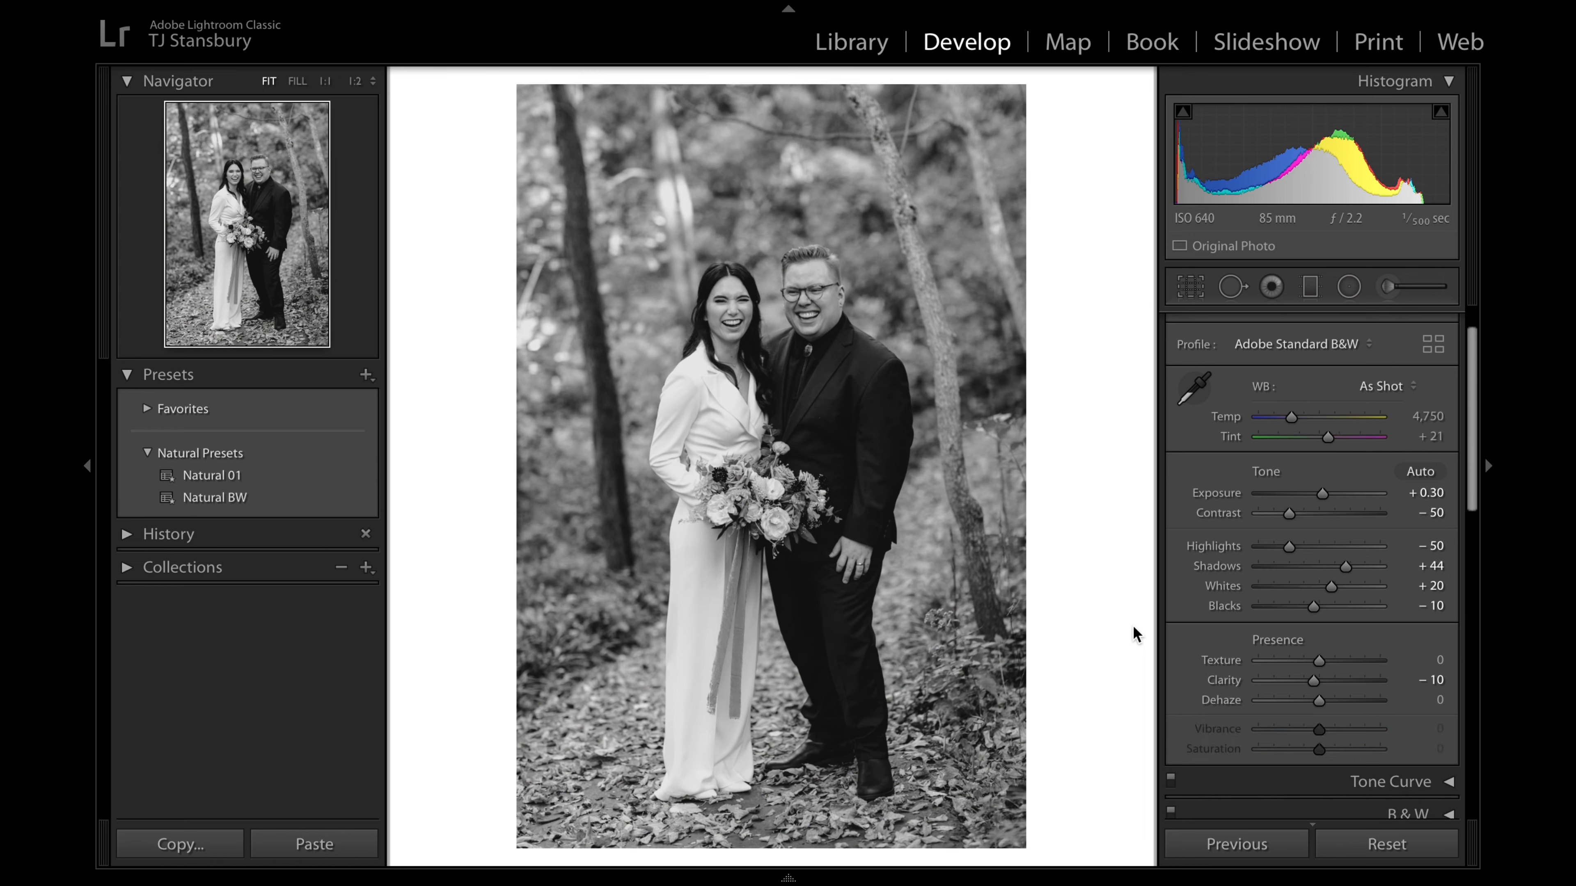
key(backslash)
key(backslash)
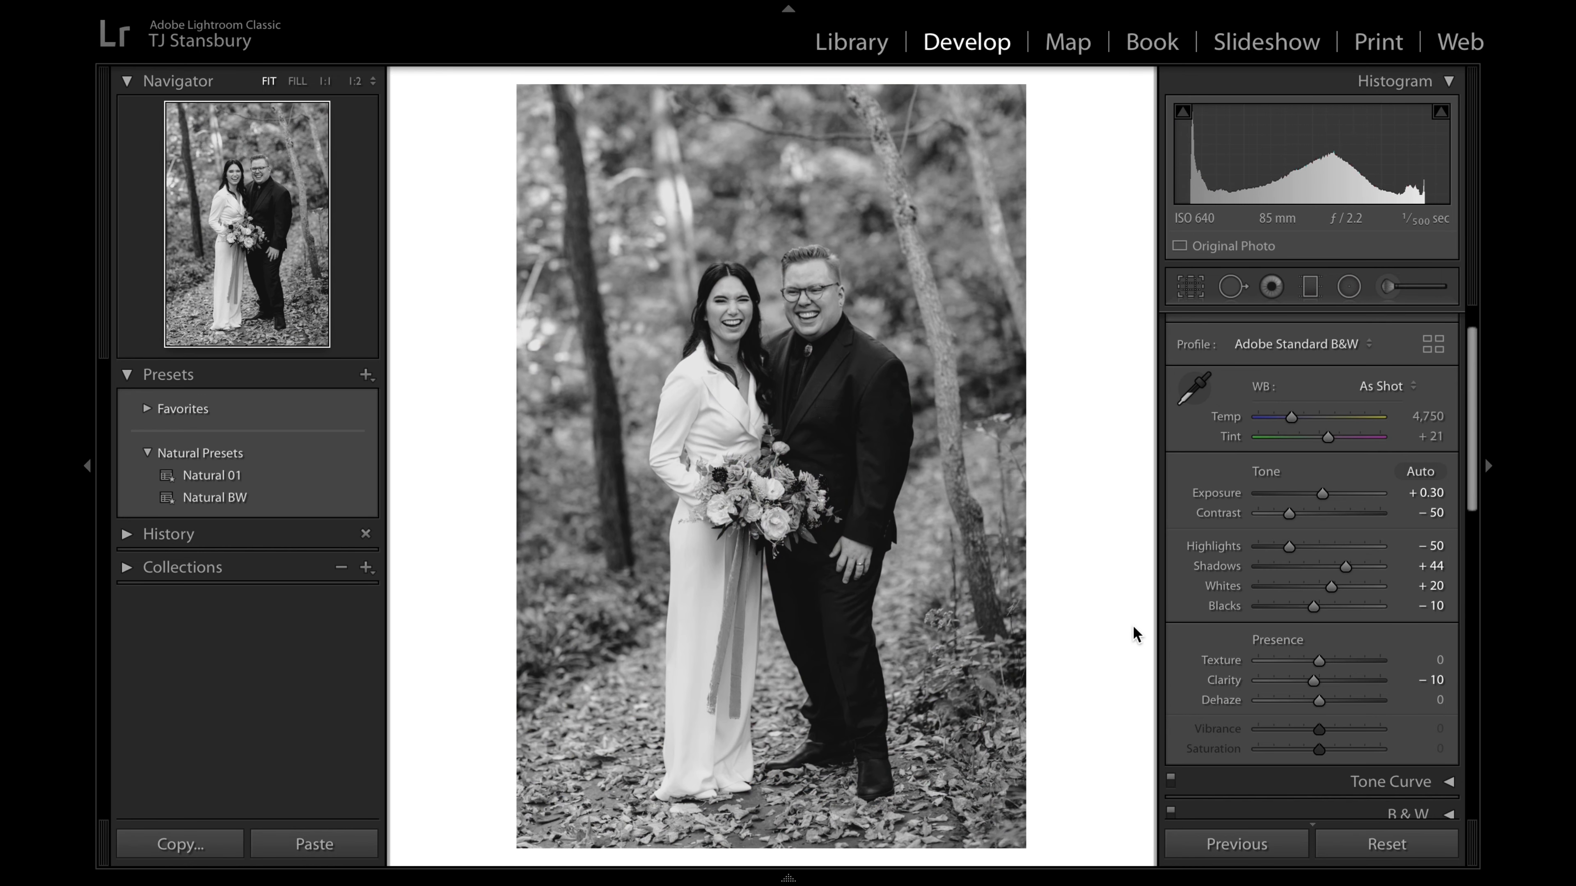
drag(1290, 518, 1282, 517)
click(787, 354)
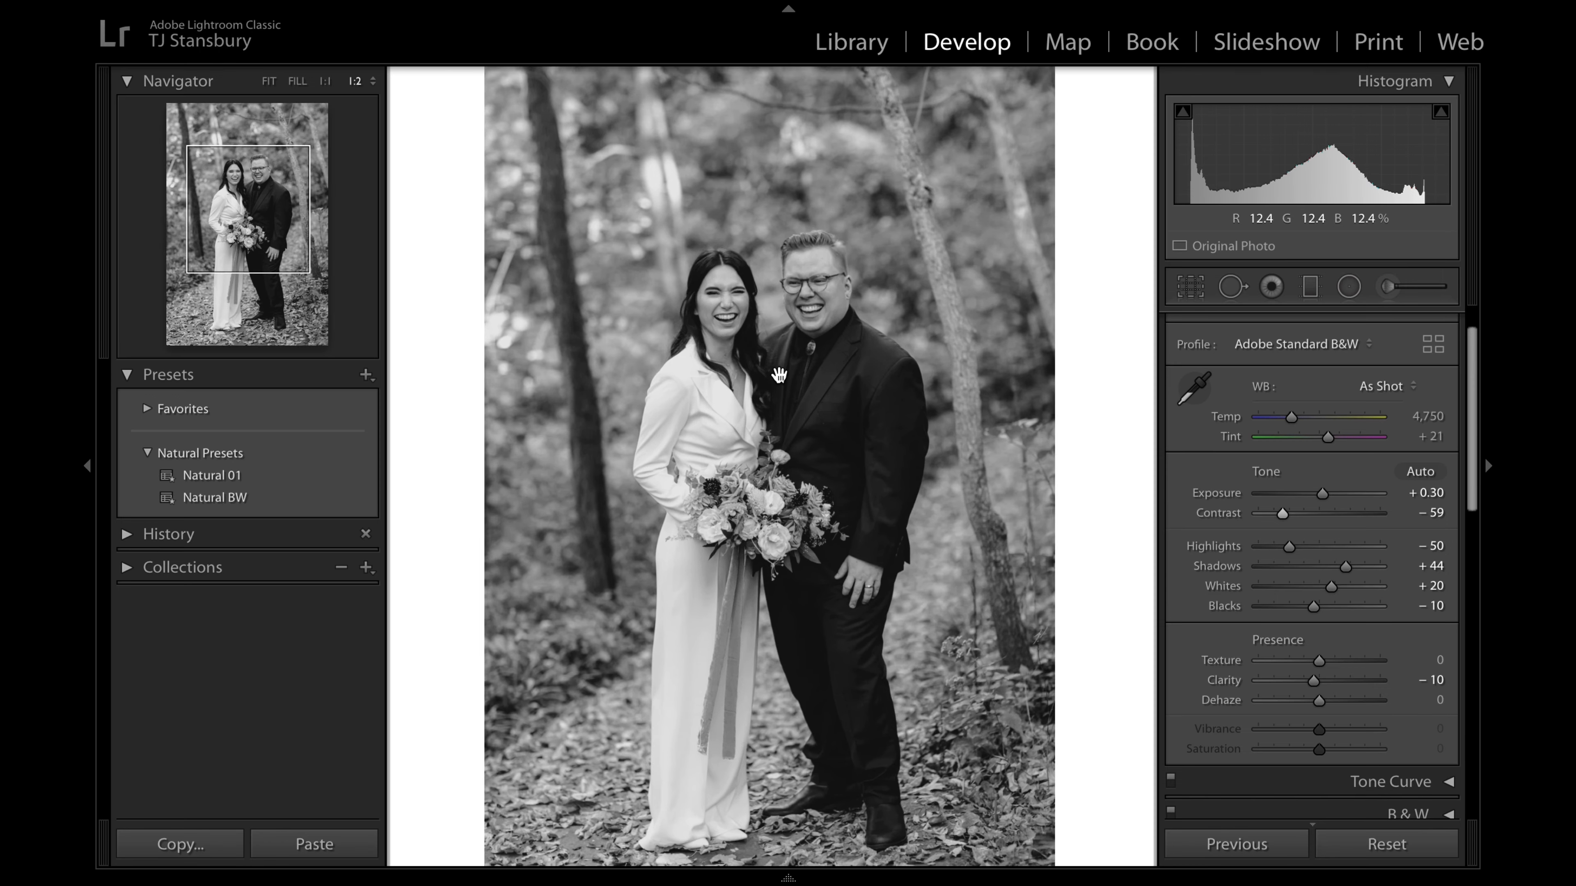
click(783, 369)
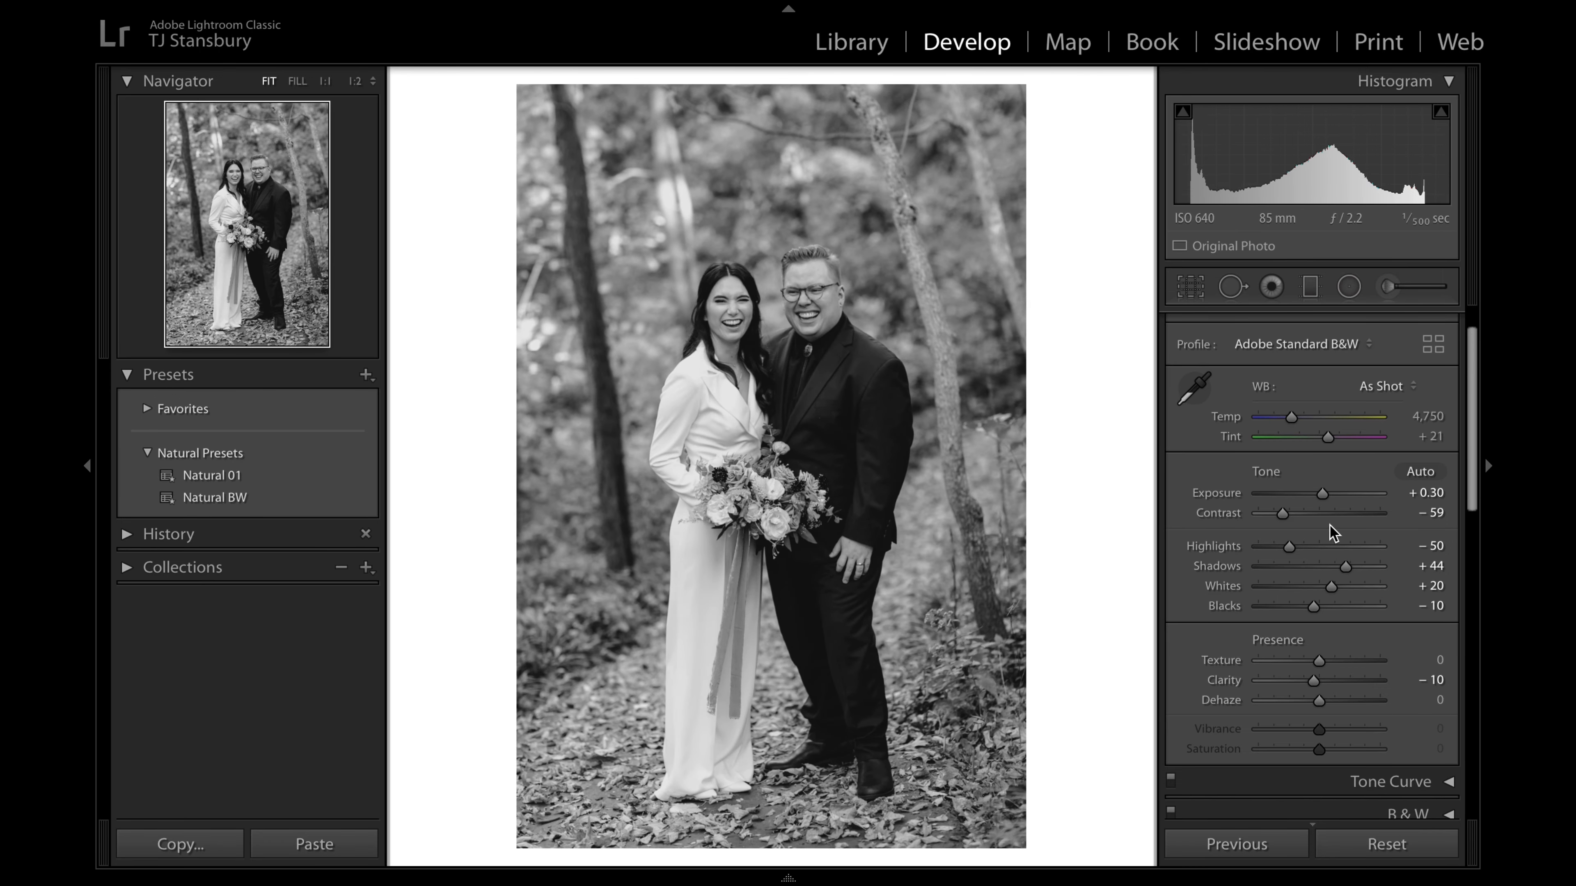
key(backslash)
key(backslash)
Step: Apply the Natural 01 preset to the next photo, the floral double exposure, with Exposure -0.20, Highlights -100 and Temp 5,358
key(Right)
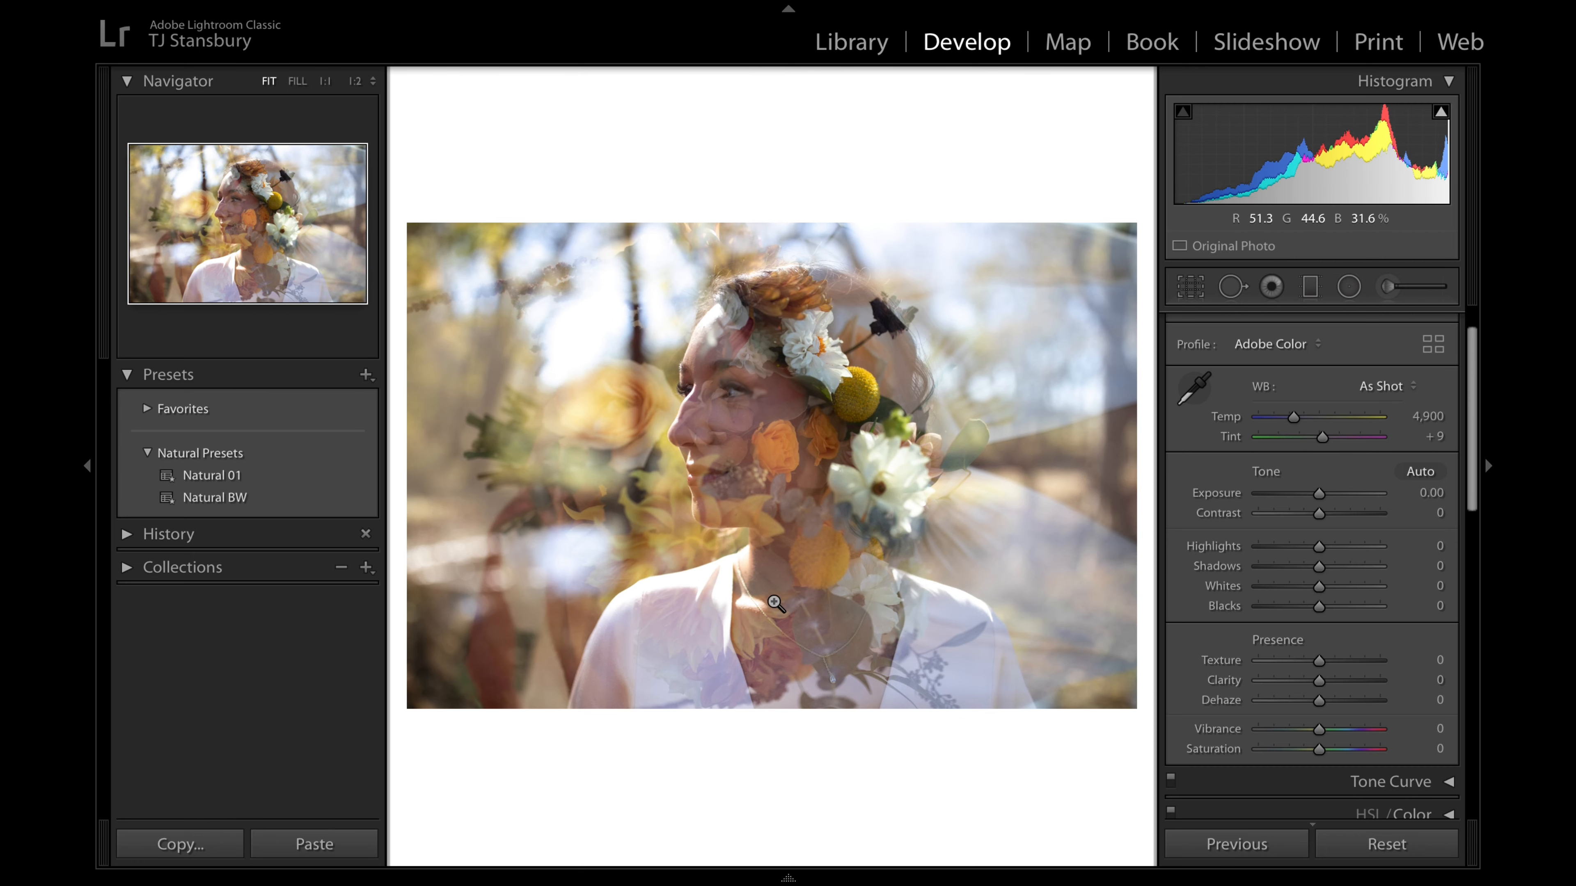
click(265, 479)
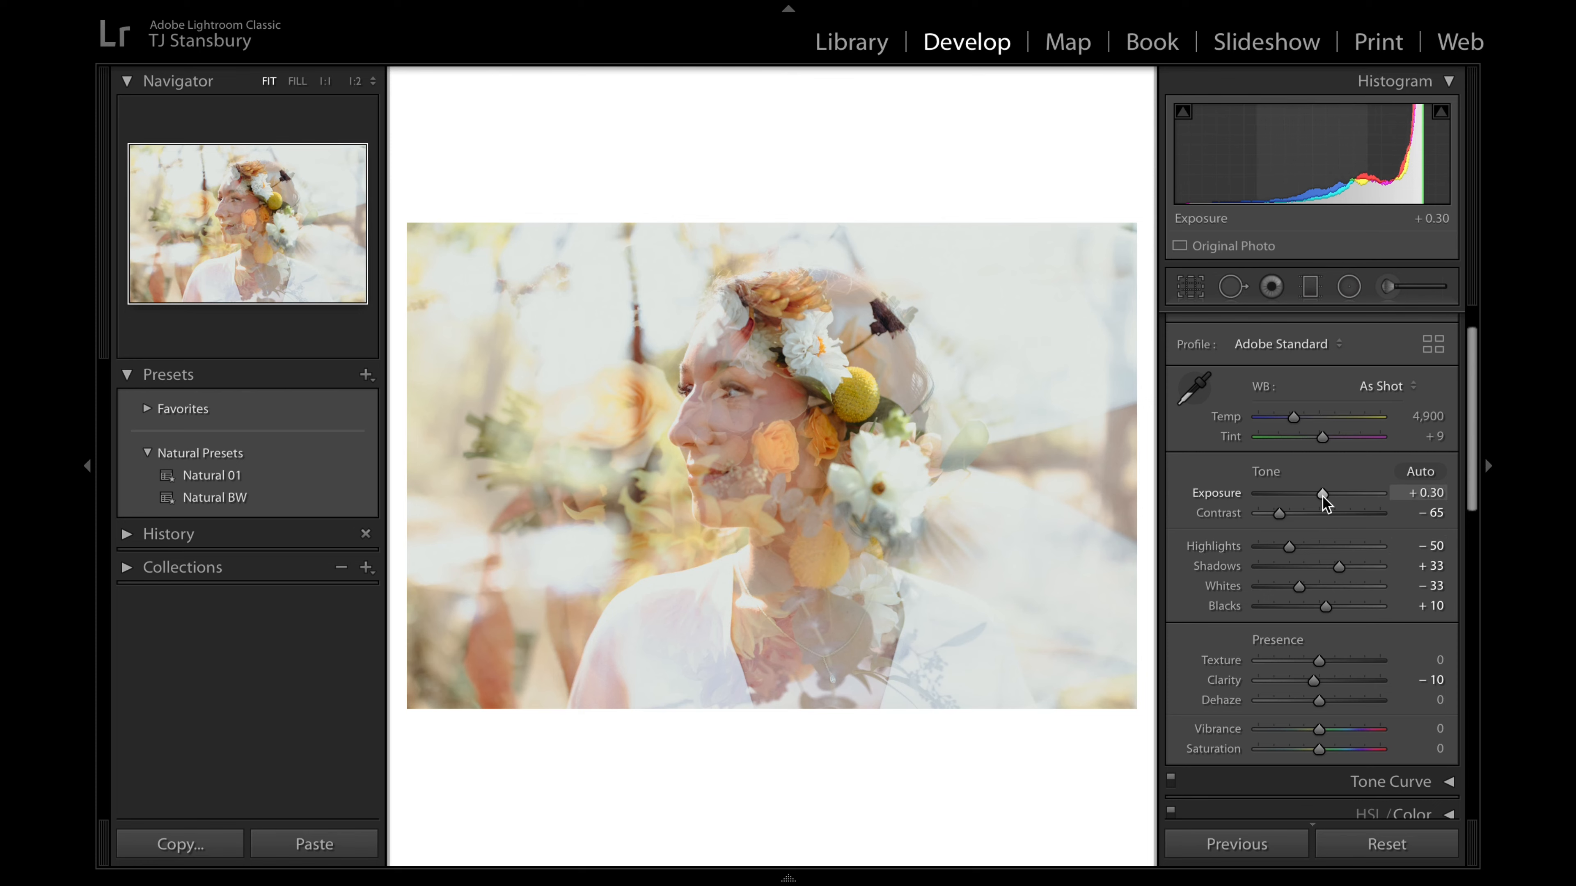
drag(1322, 495, 1315, 495)
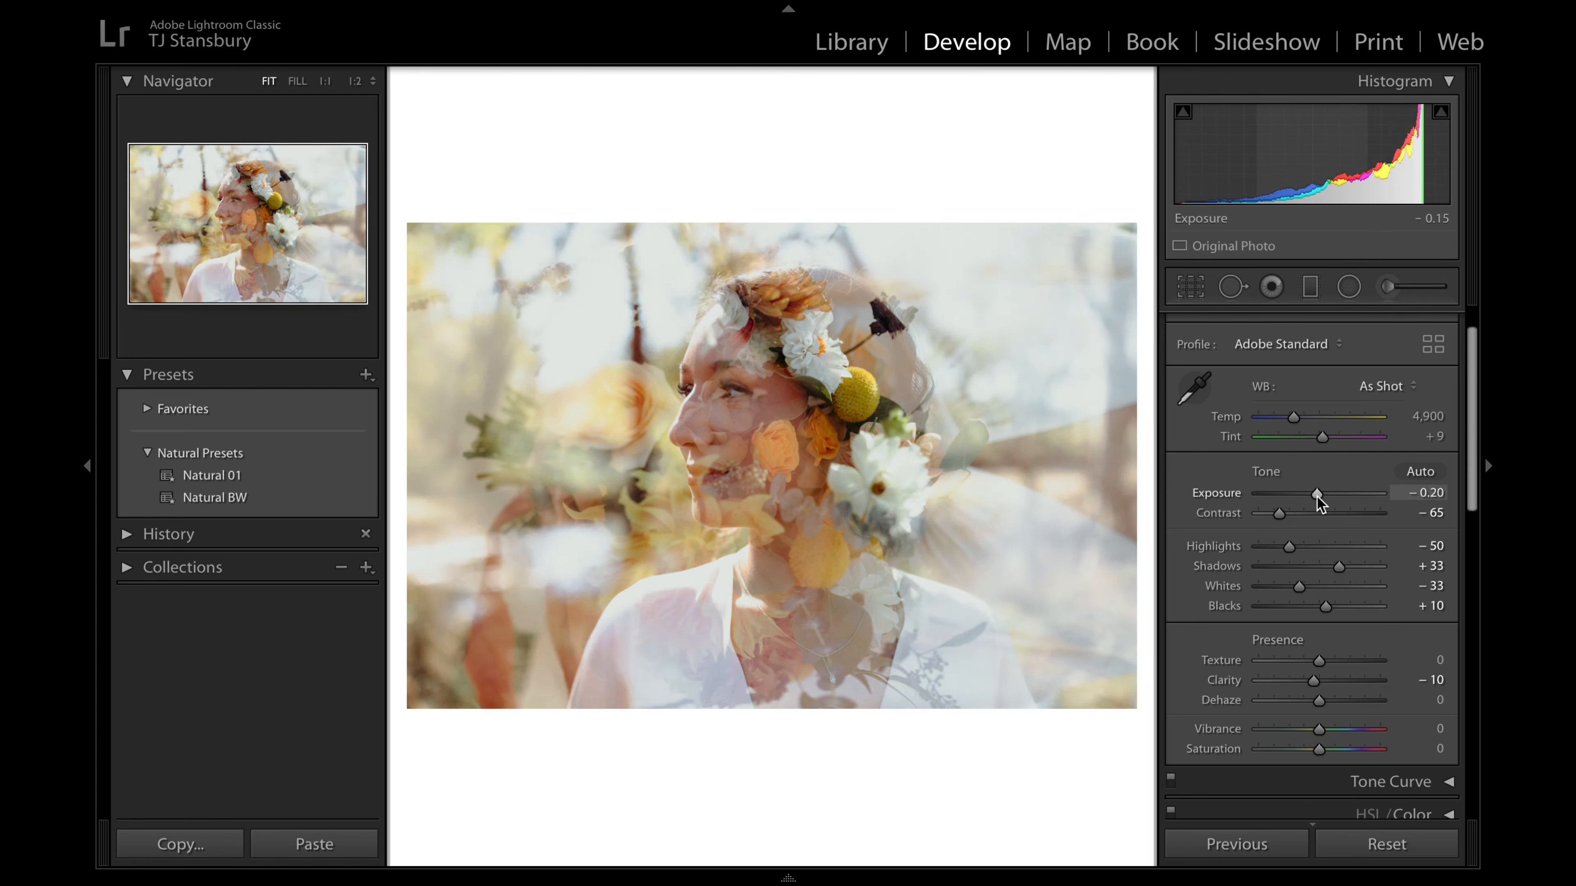
drag(1289, 547, 1258, 549)
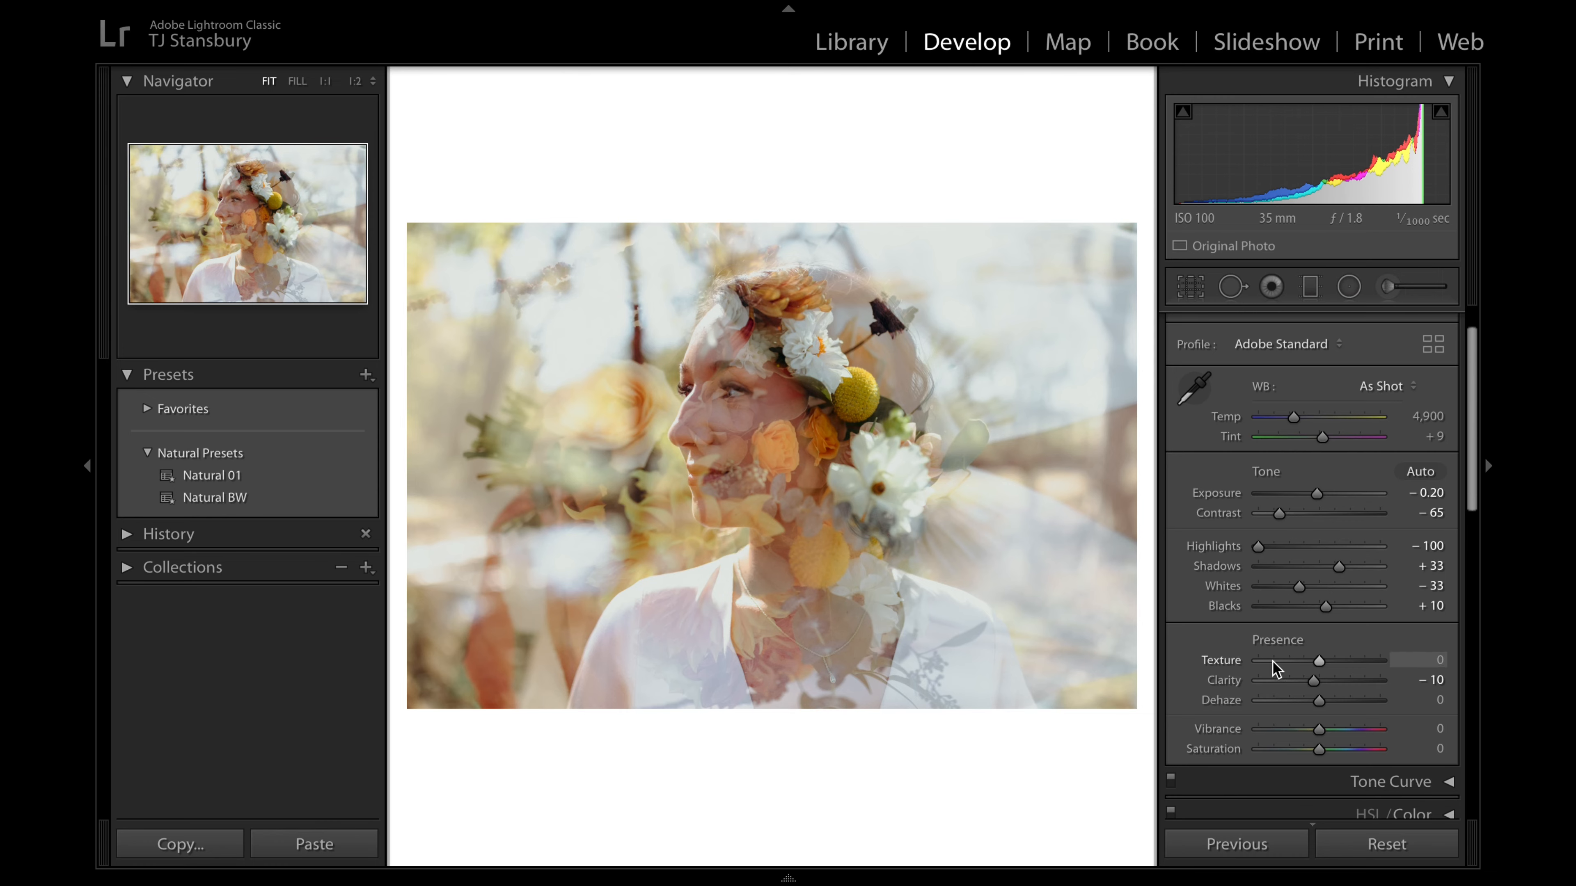
drag(1295, 419, 1300, 419)
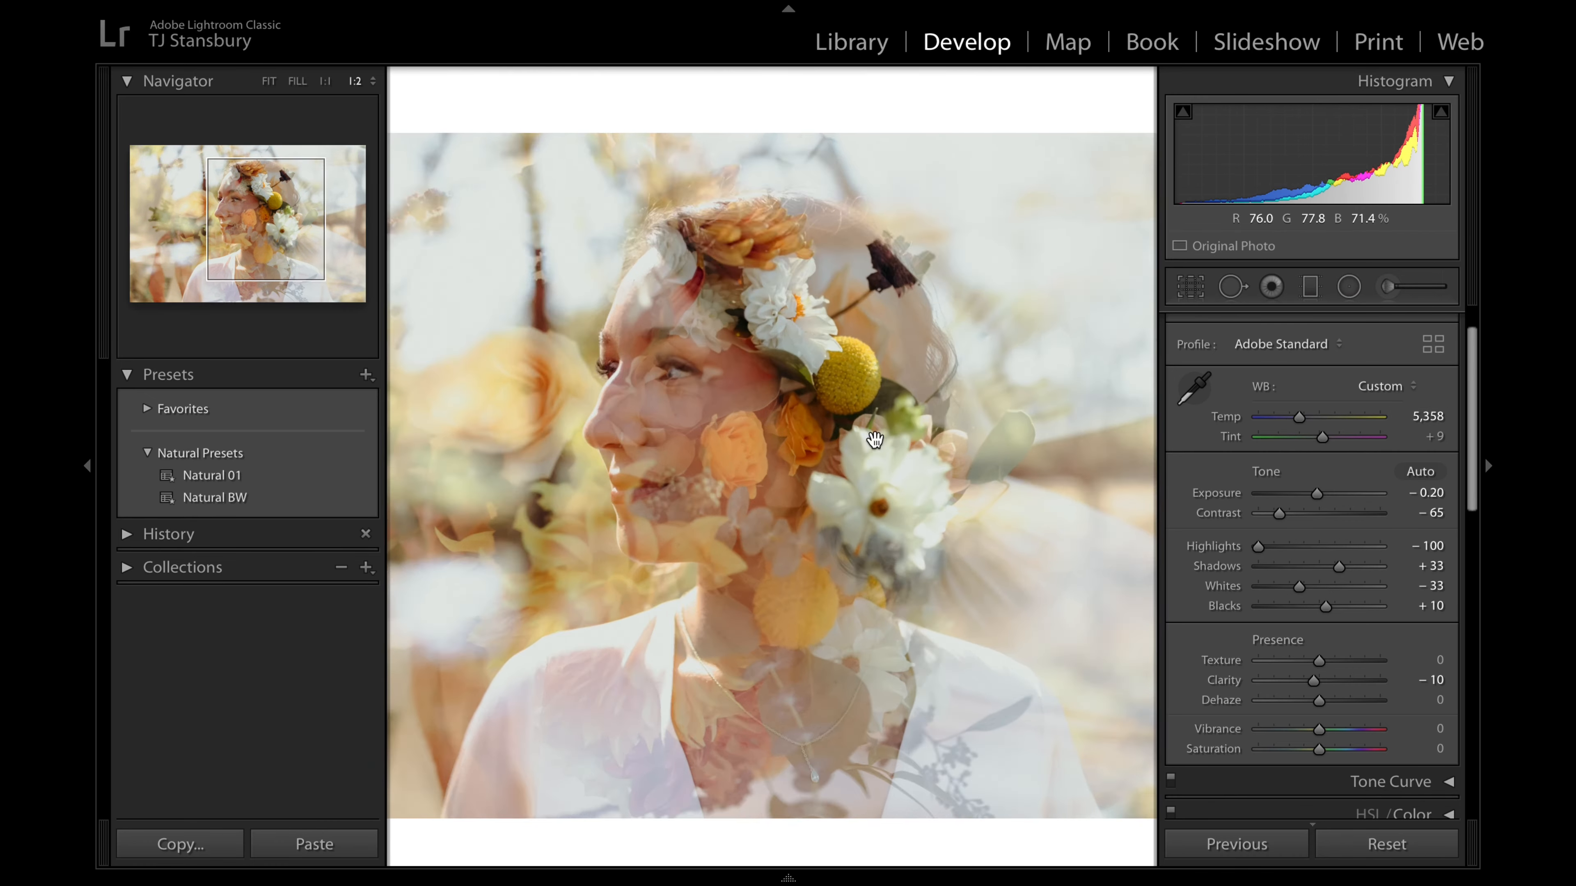
Step: Set the floral portrait's Clarity to -22 while viewing her face up close, and compare the photo with its original
click(882, 442)
drag(860, 431, 926, 511)
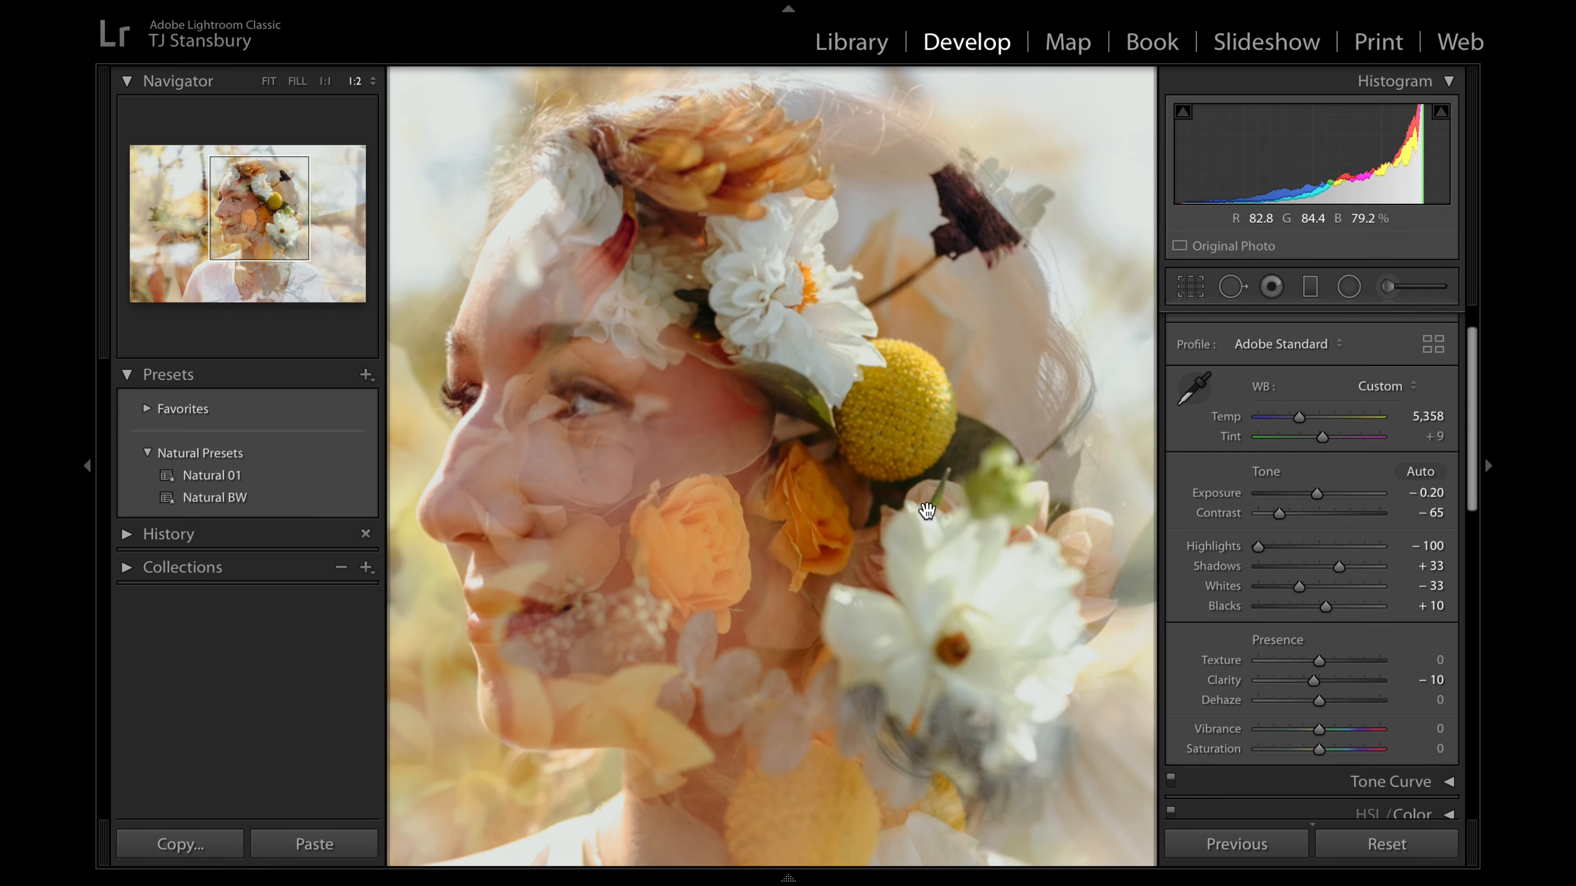
key(super+alt+minus)
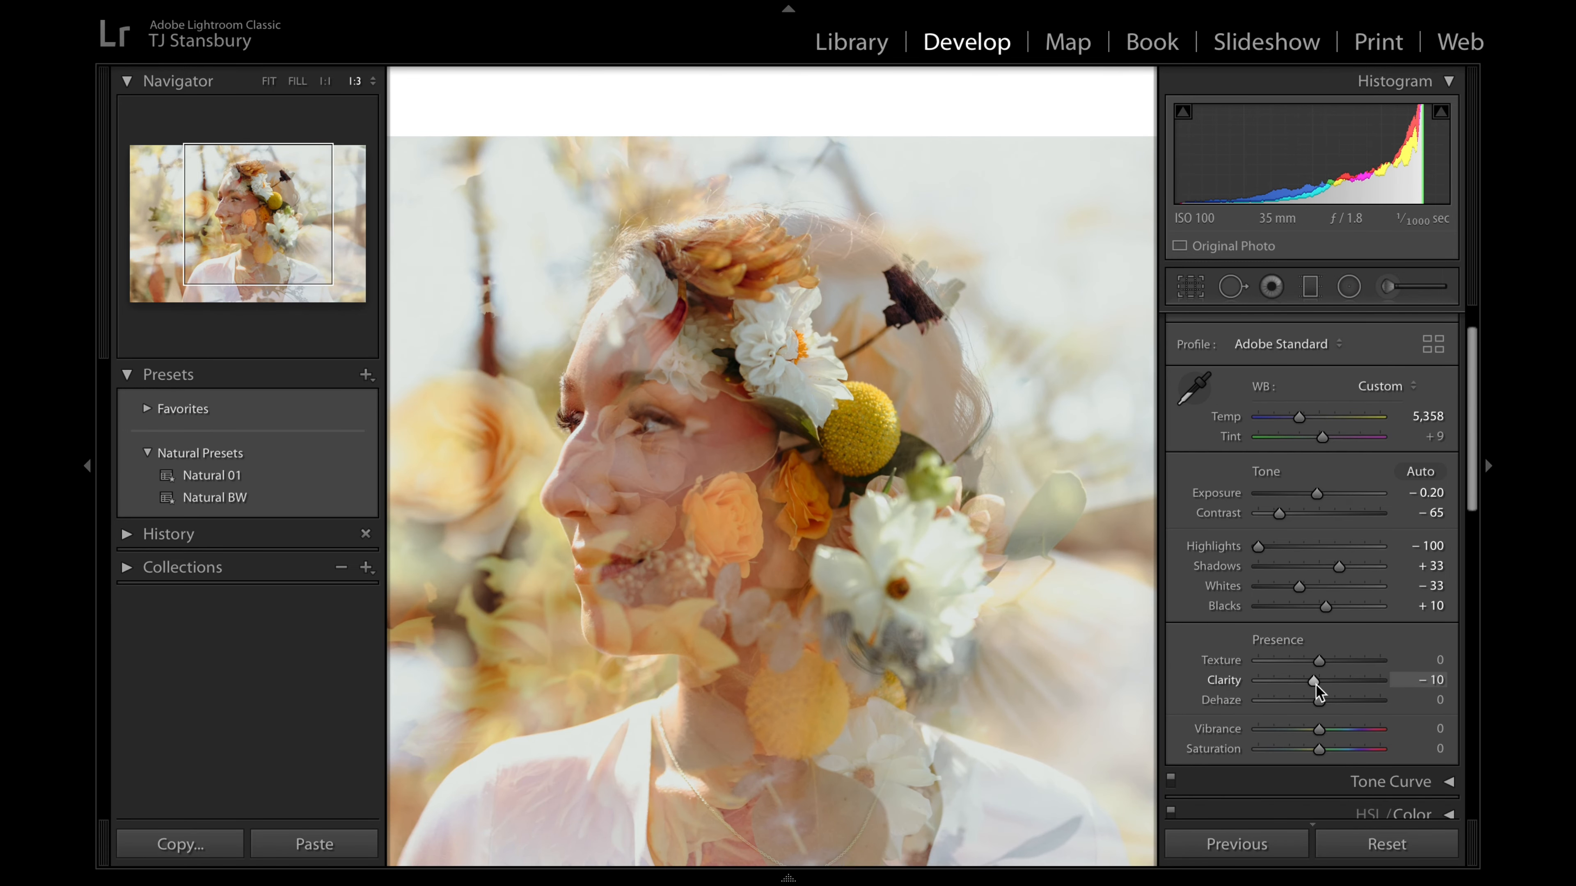
drag(1309, 683, 1303, 680)
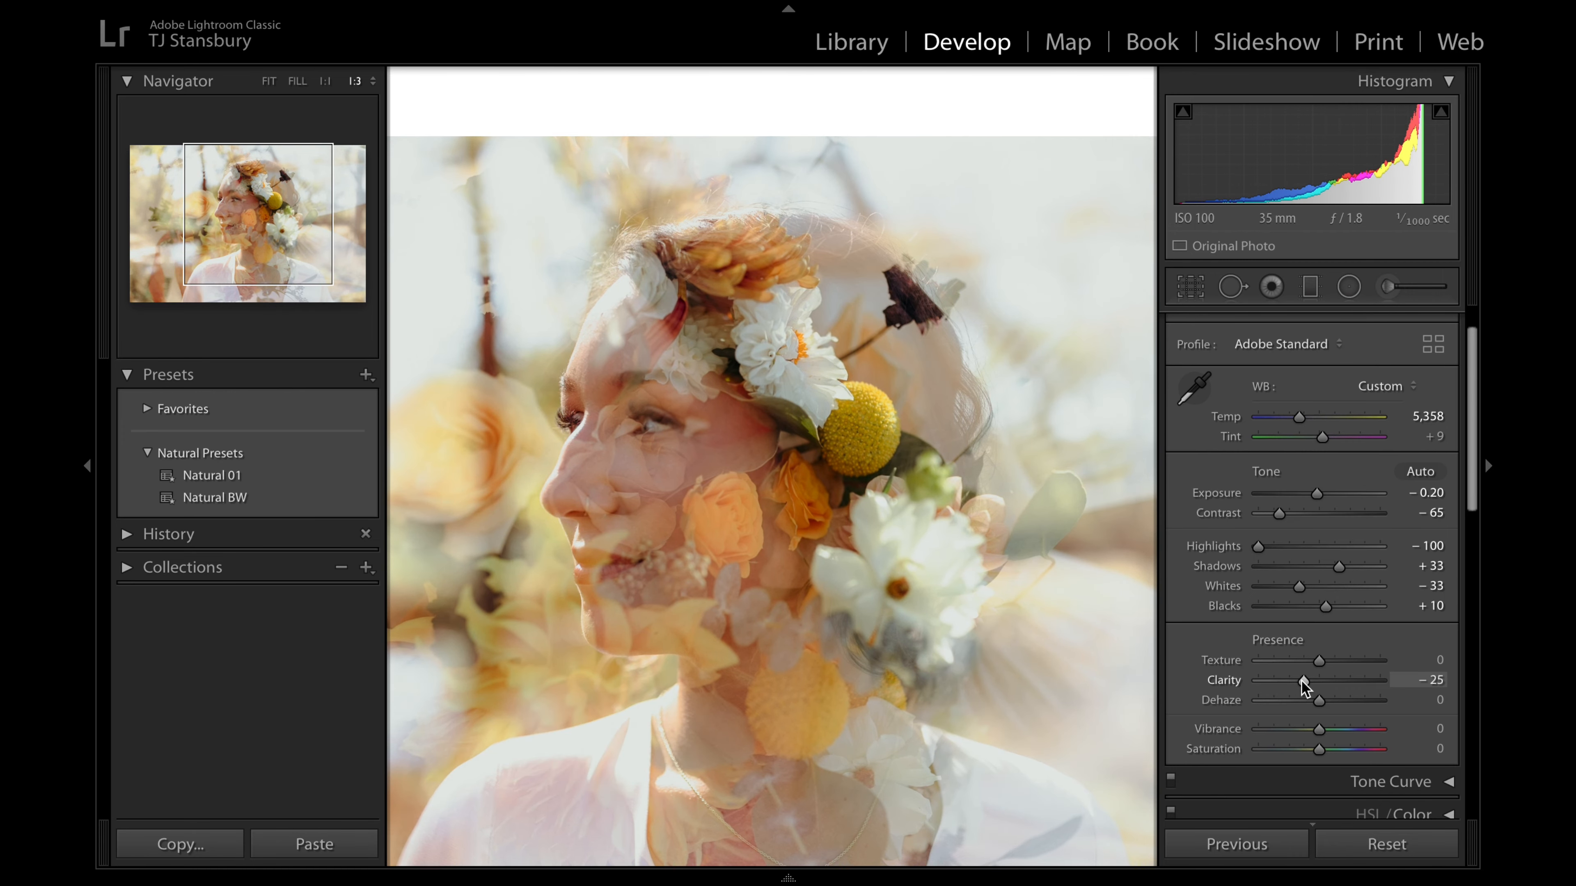
click(1021, 628)
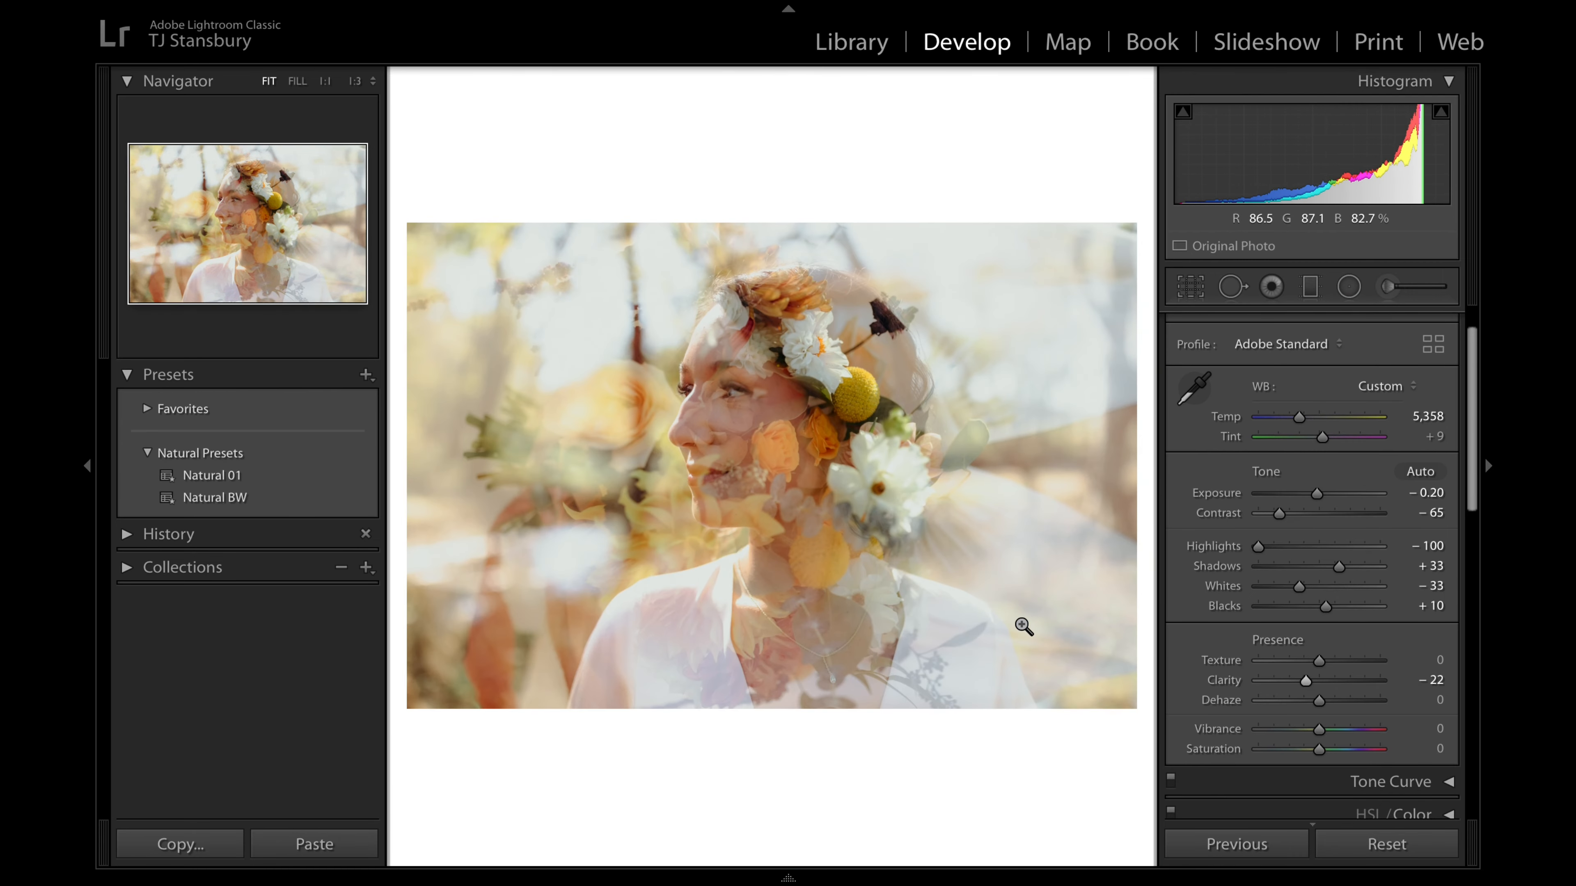
key(backslash)
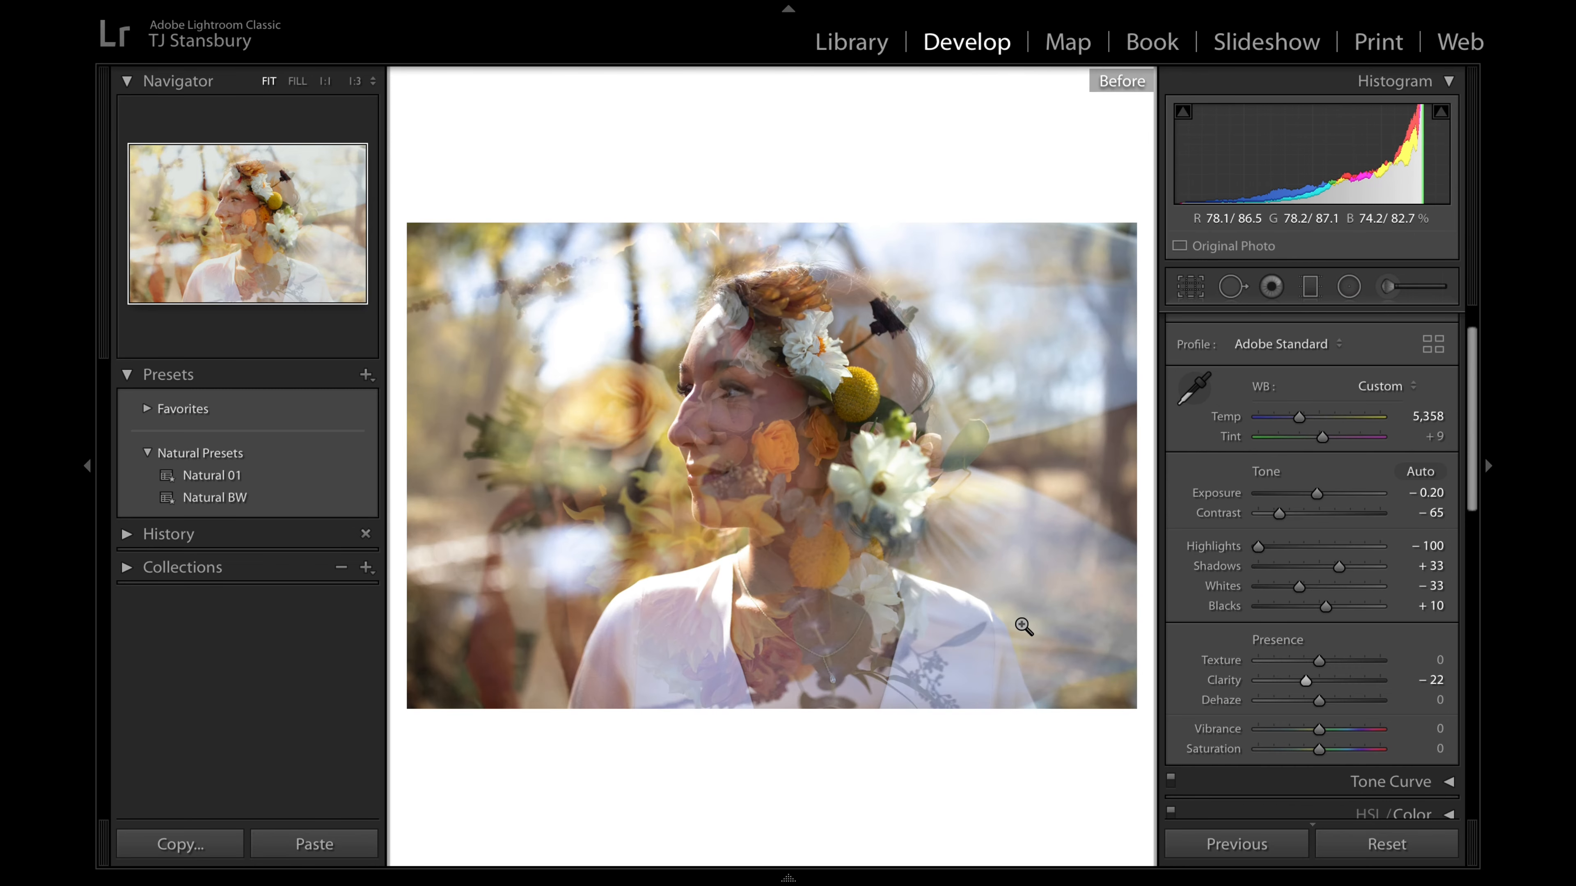
key(backslash)
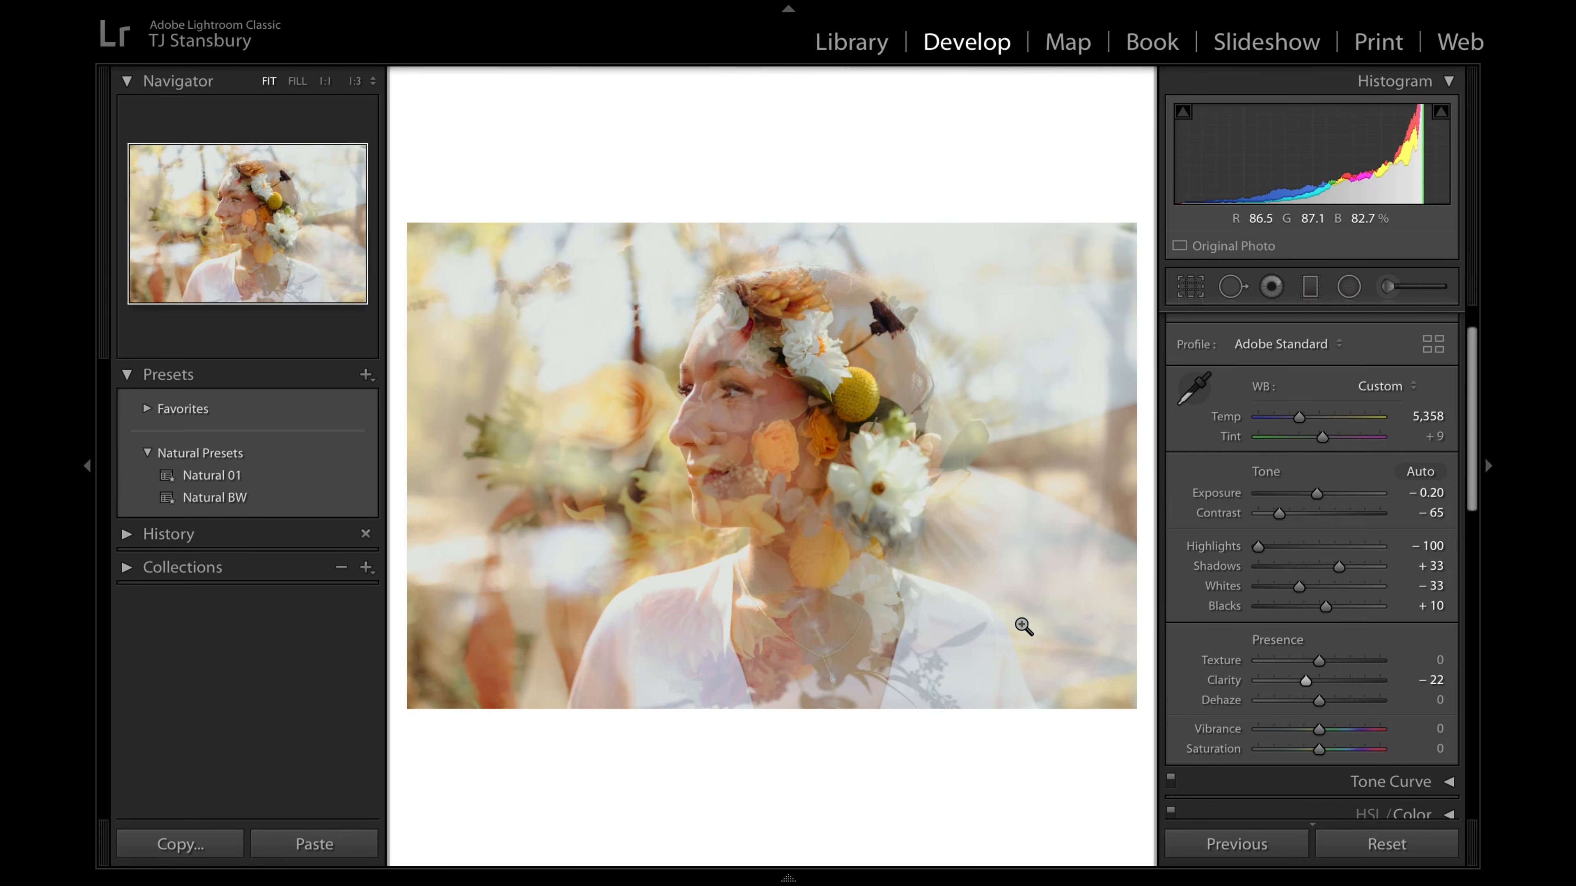
Step: Apply the Natural 01 preset to the next photo, the woman in the café, and set Tint to -7 and Clarity to -18
key(Right)
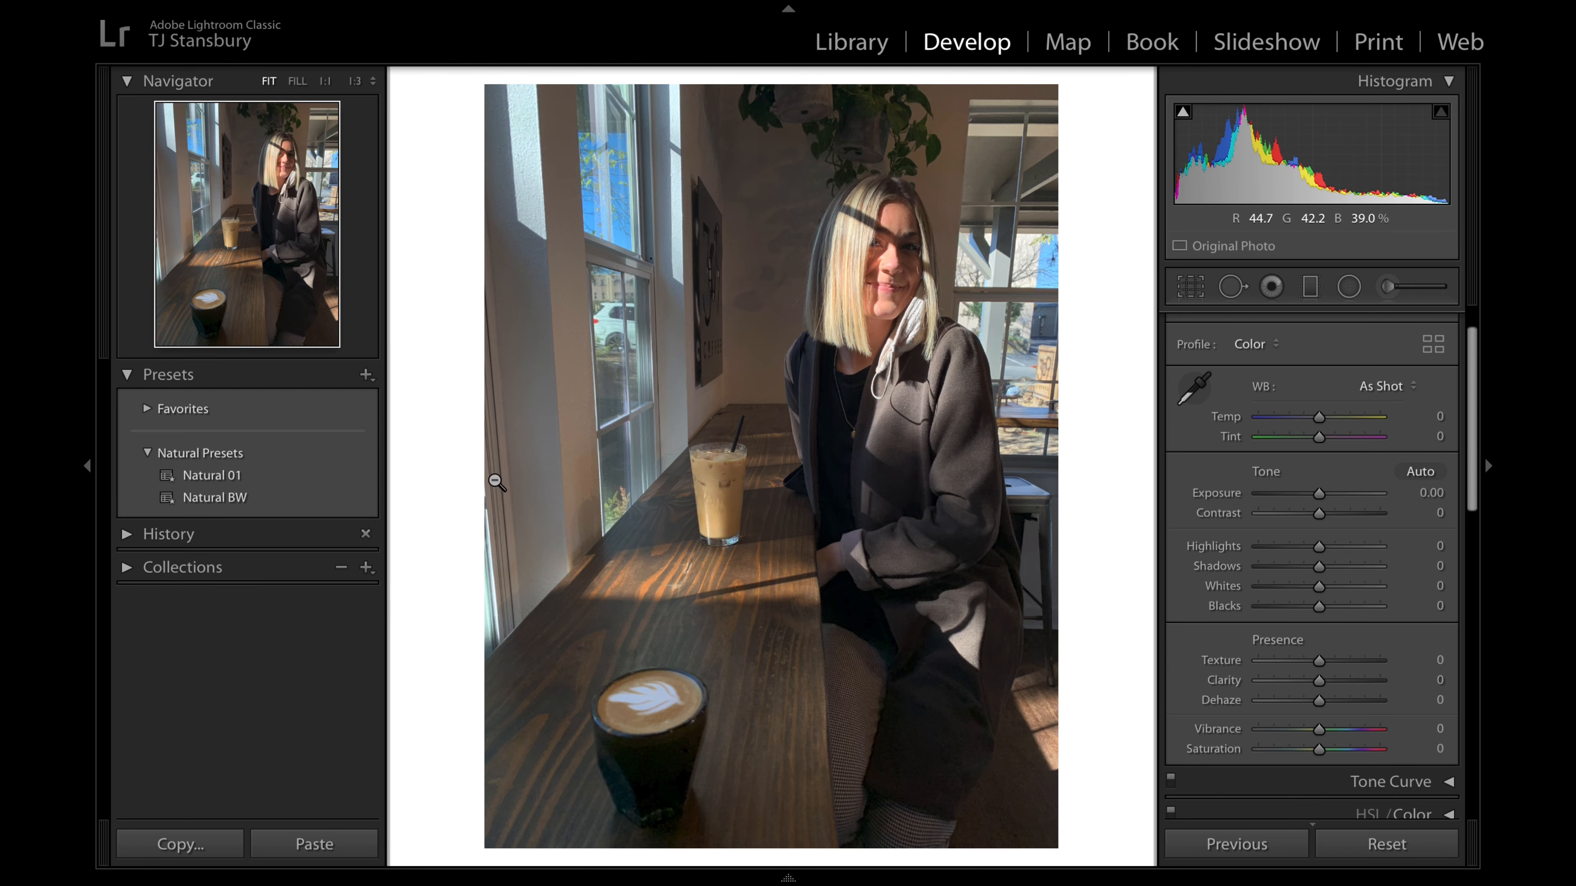
click(320, 475)
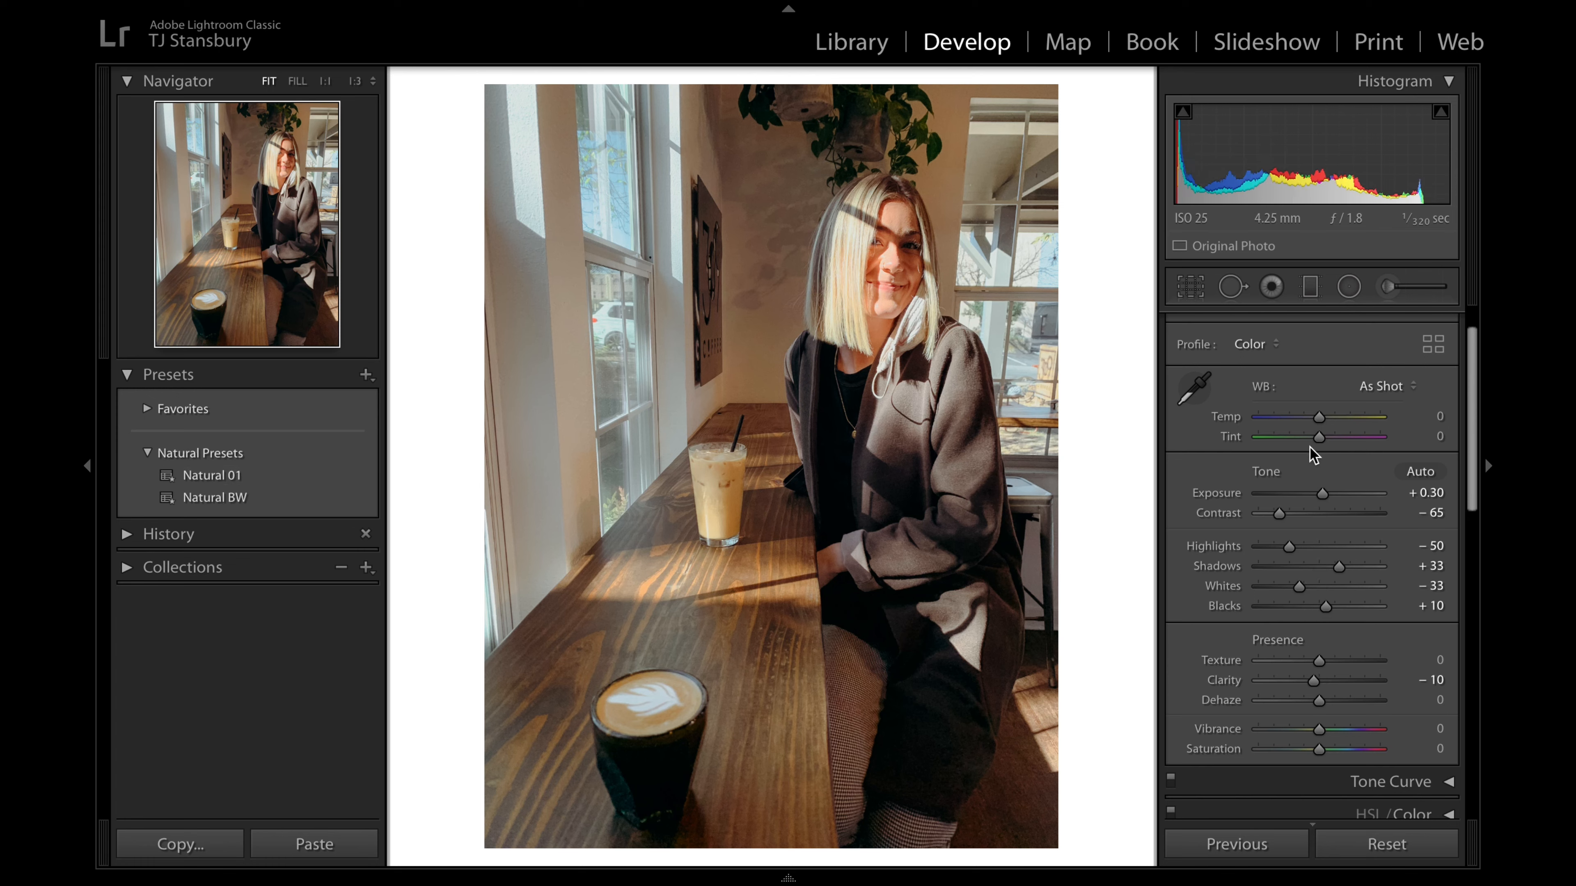
drag(1316, 439, 1312, 438)
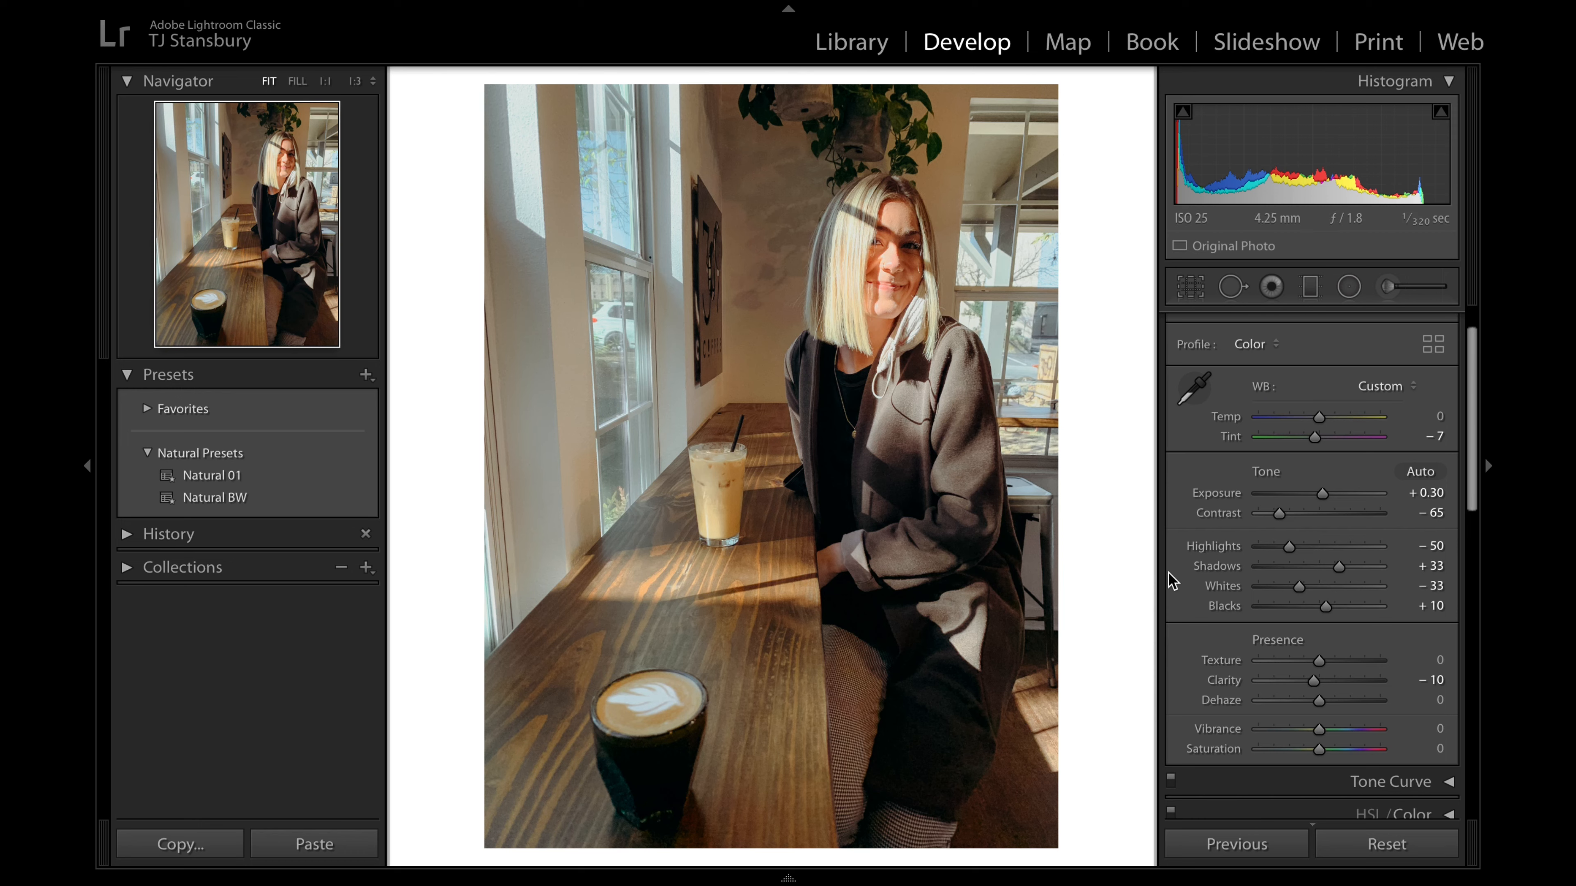
drag(1313, 681, 1305, 678)
Step: Set the café photo's Sharpening Amount to 0
scroll(1304, 679, down, 1)
scroll(1308, 684, down, 10)
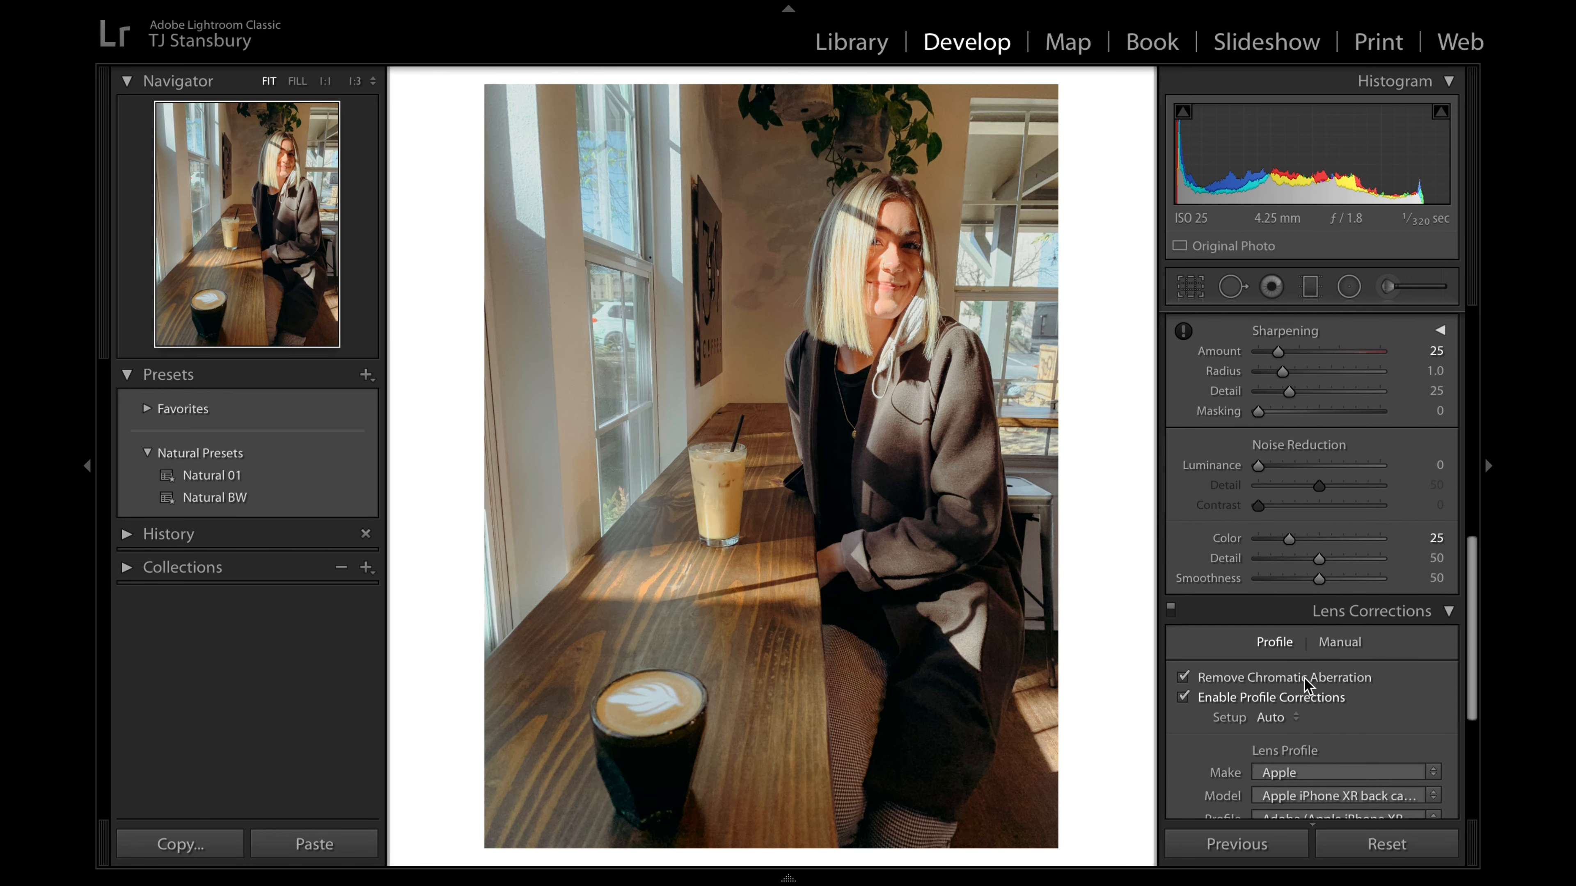
drag(1278, 371, 1258, 372)
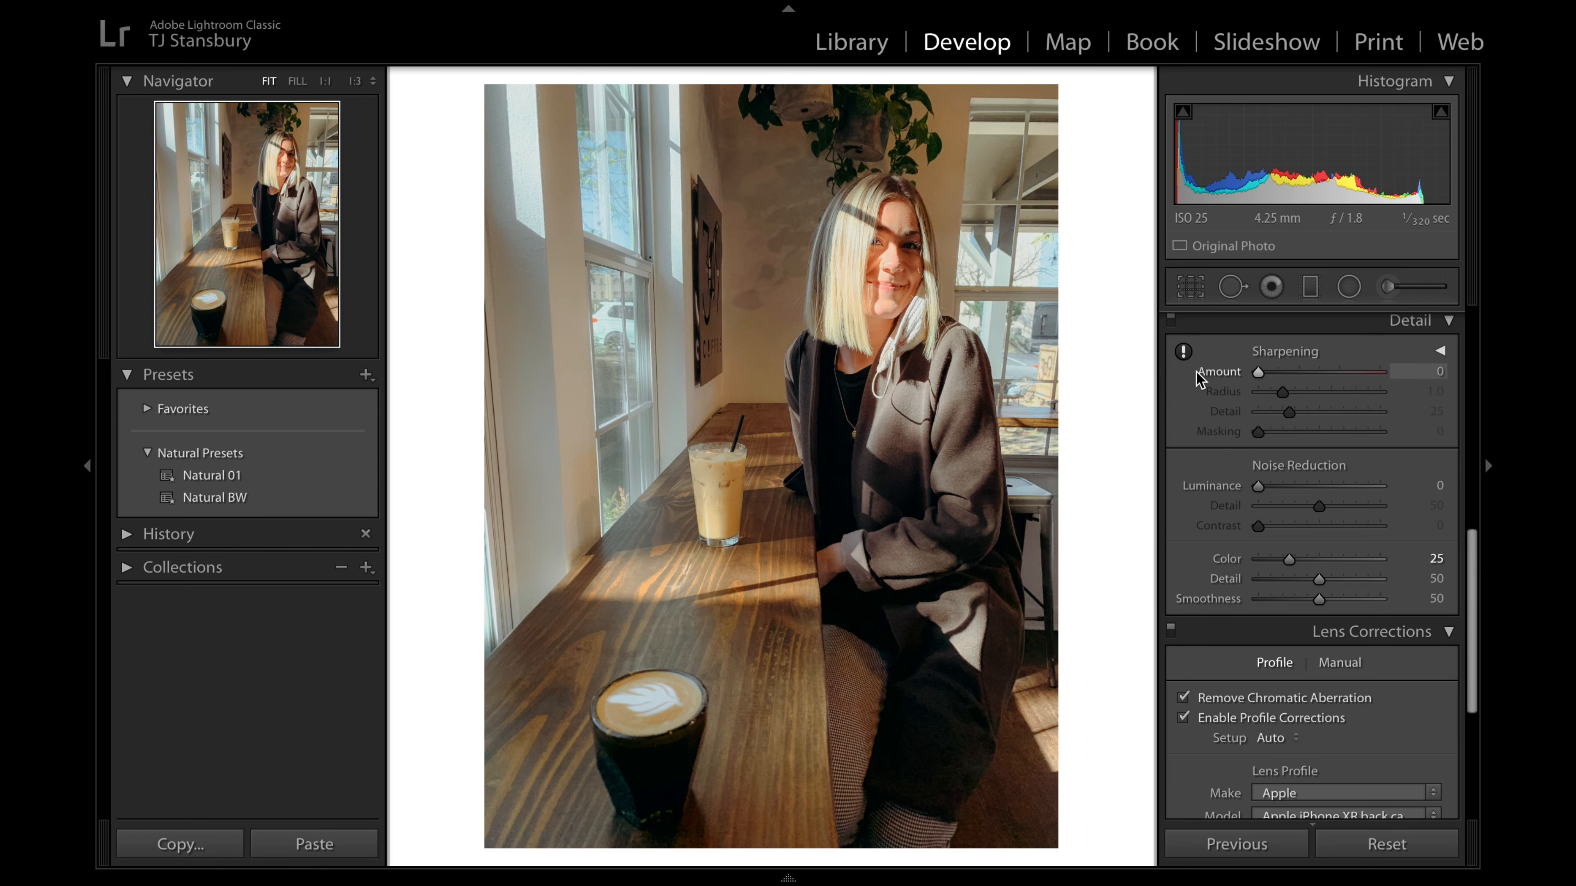
scroll(1261, 580, up, 10)
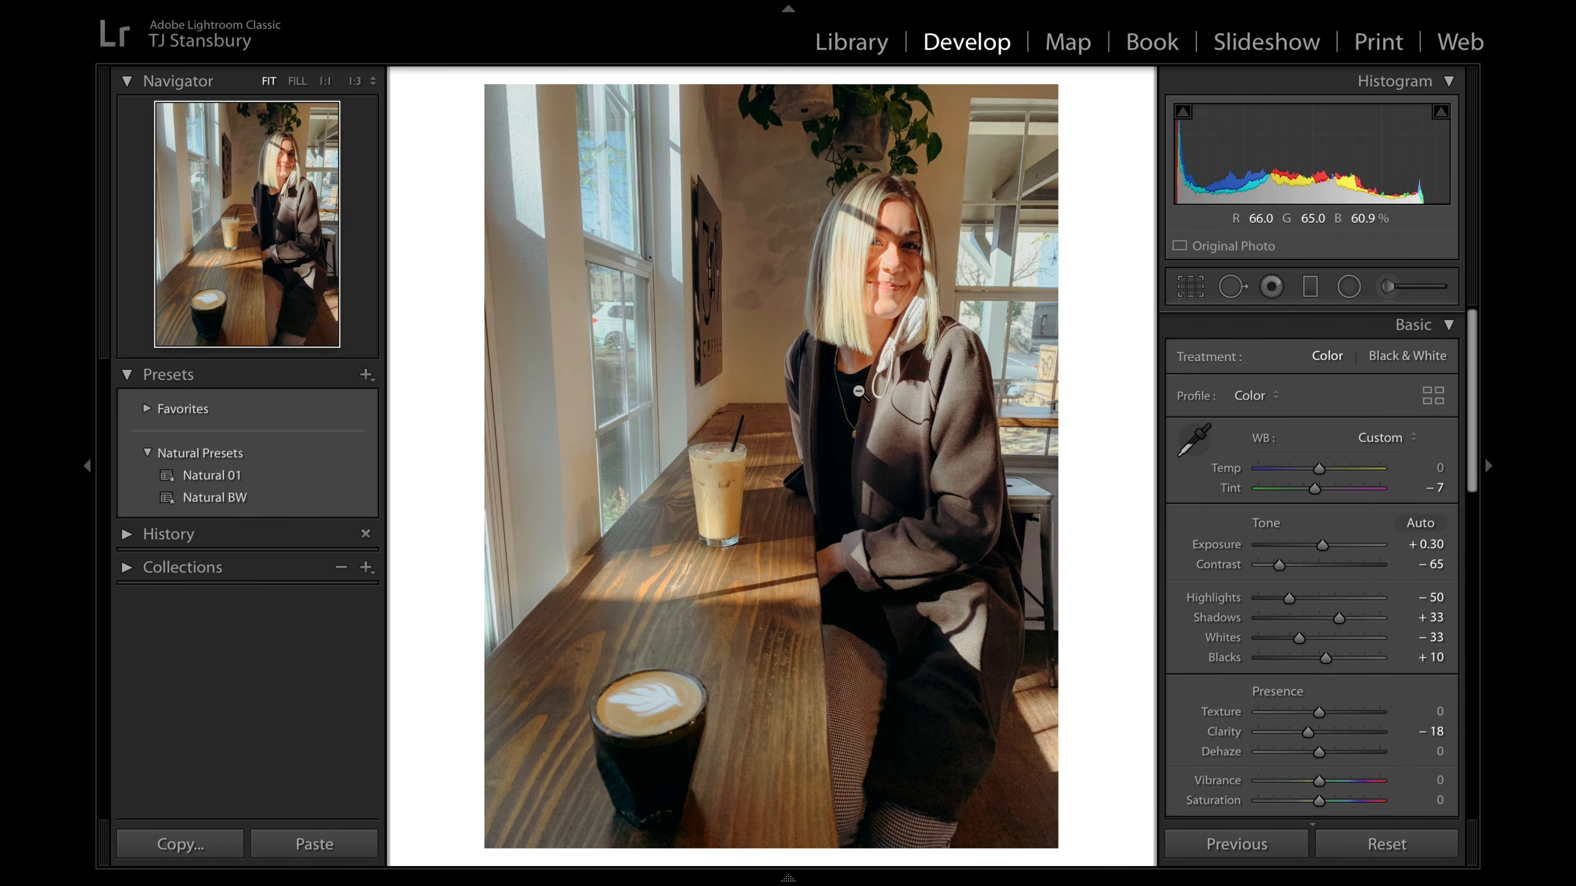
Step: Compare the edited café photo with its original several times at 1:3 zoom
click(857, 390)
key(backslash)
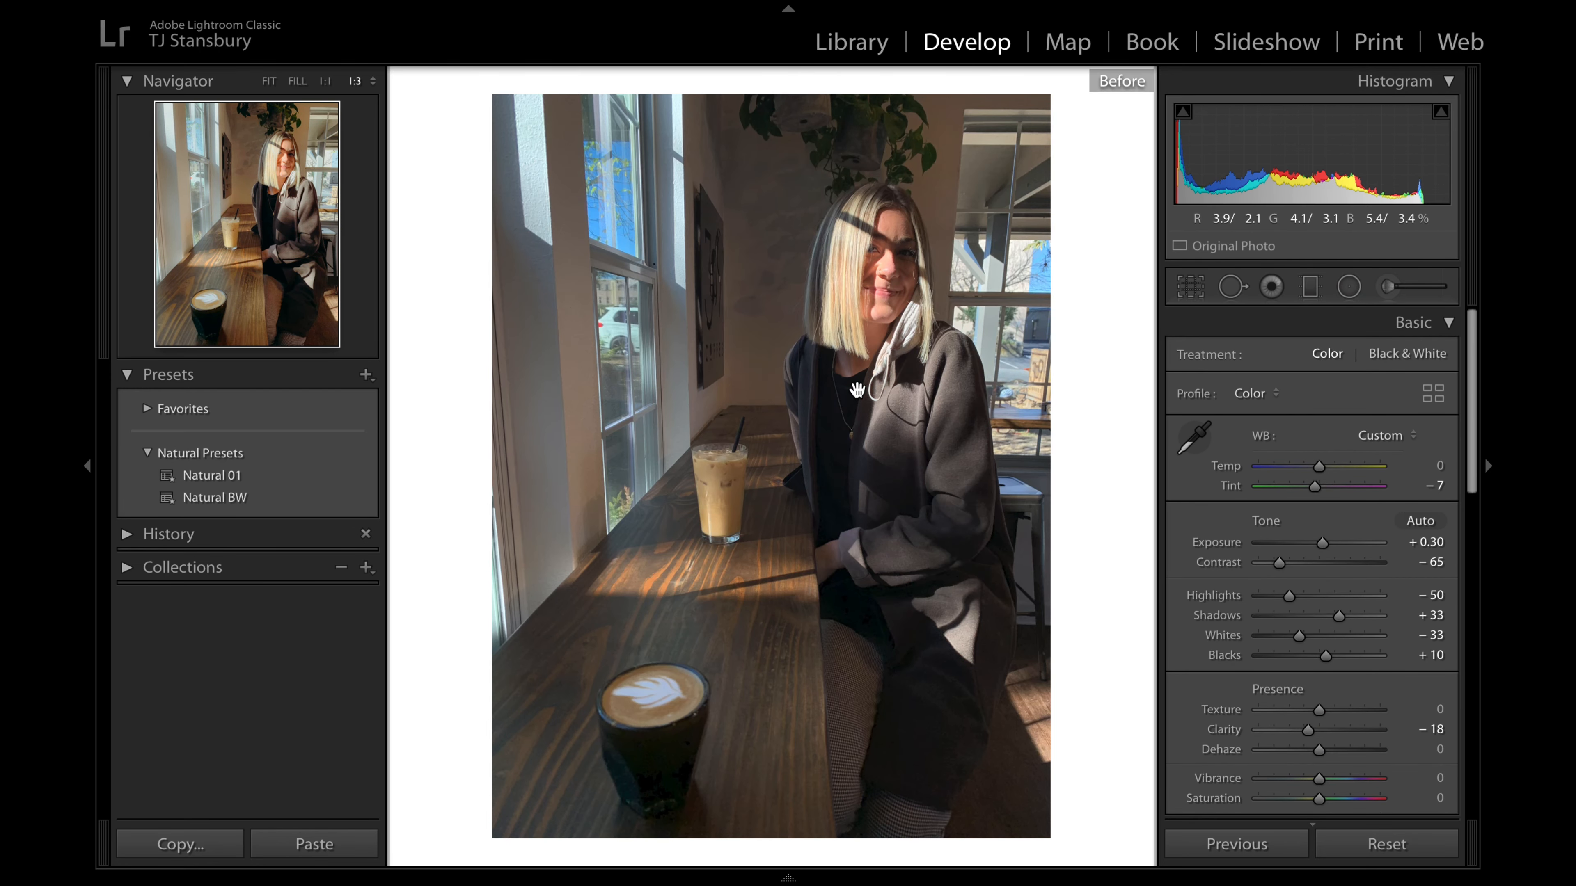
key(backslash)
key(backslash)
key(backslash)
key(backslash)
key(backslash)
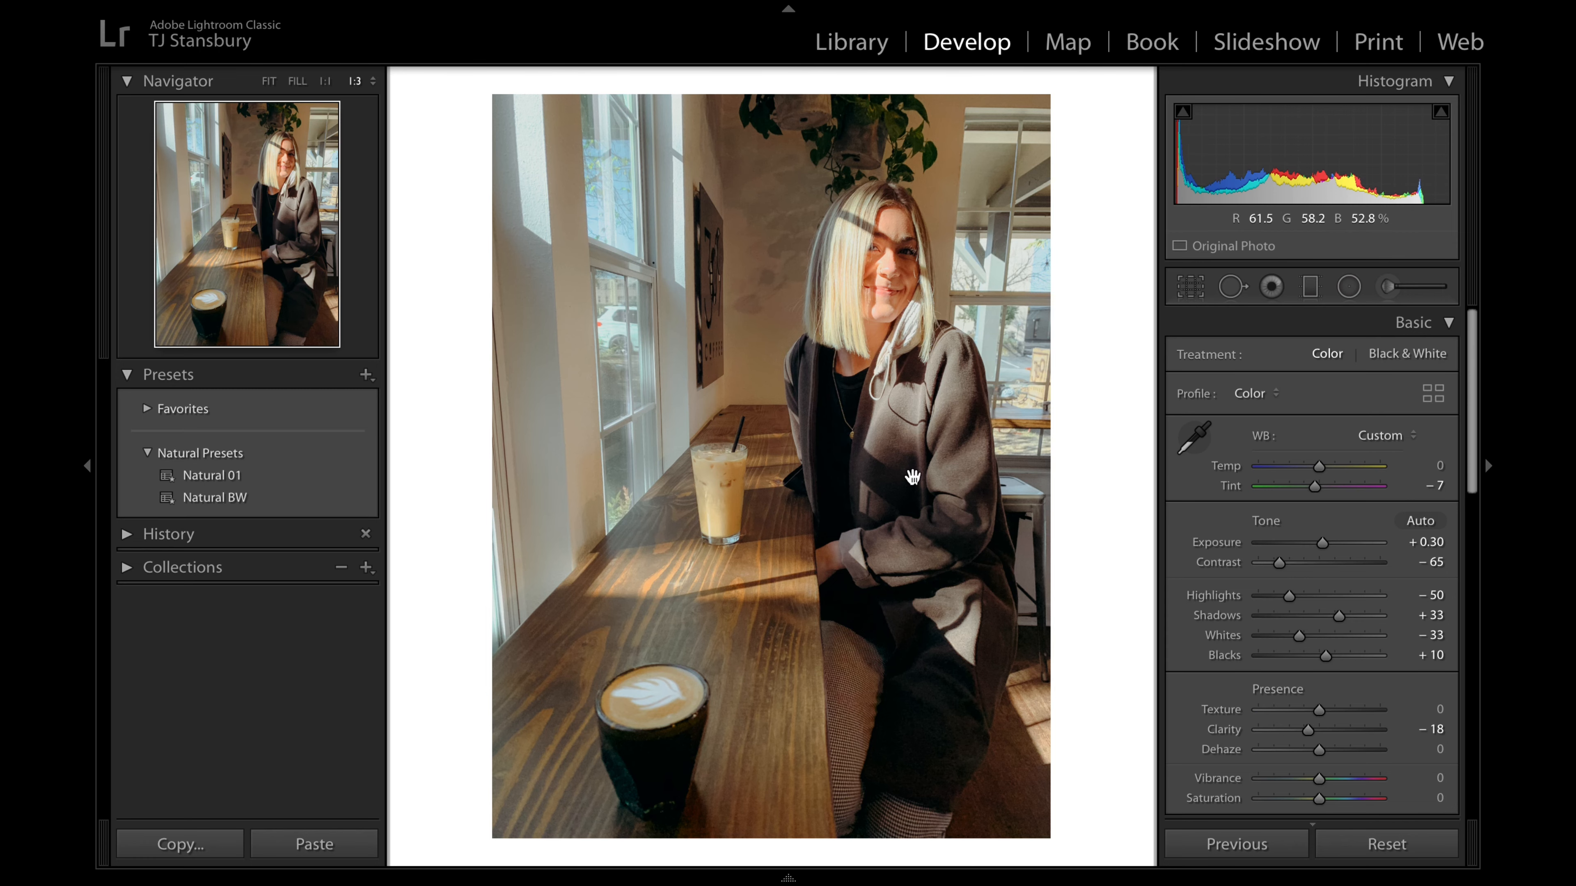
key(backslash)
key(backslash)
Step: Return to the library grid and review the whole set of edited photos, finishing with the bride holding the bouquet selected
key(g)
scroll(775, 397, down, 5)
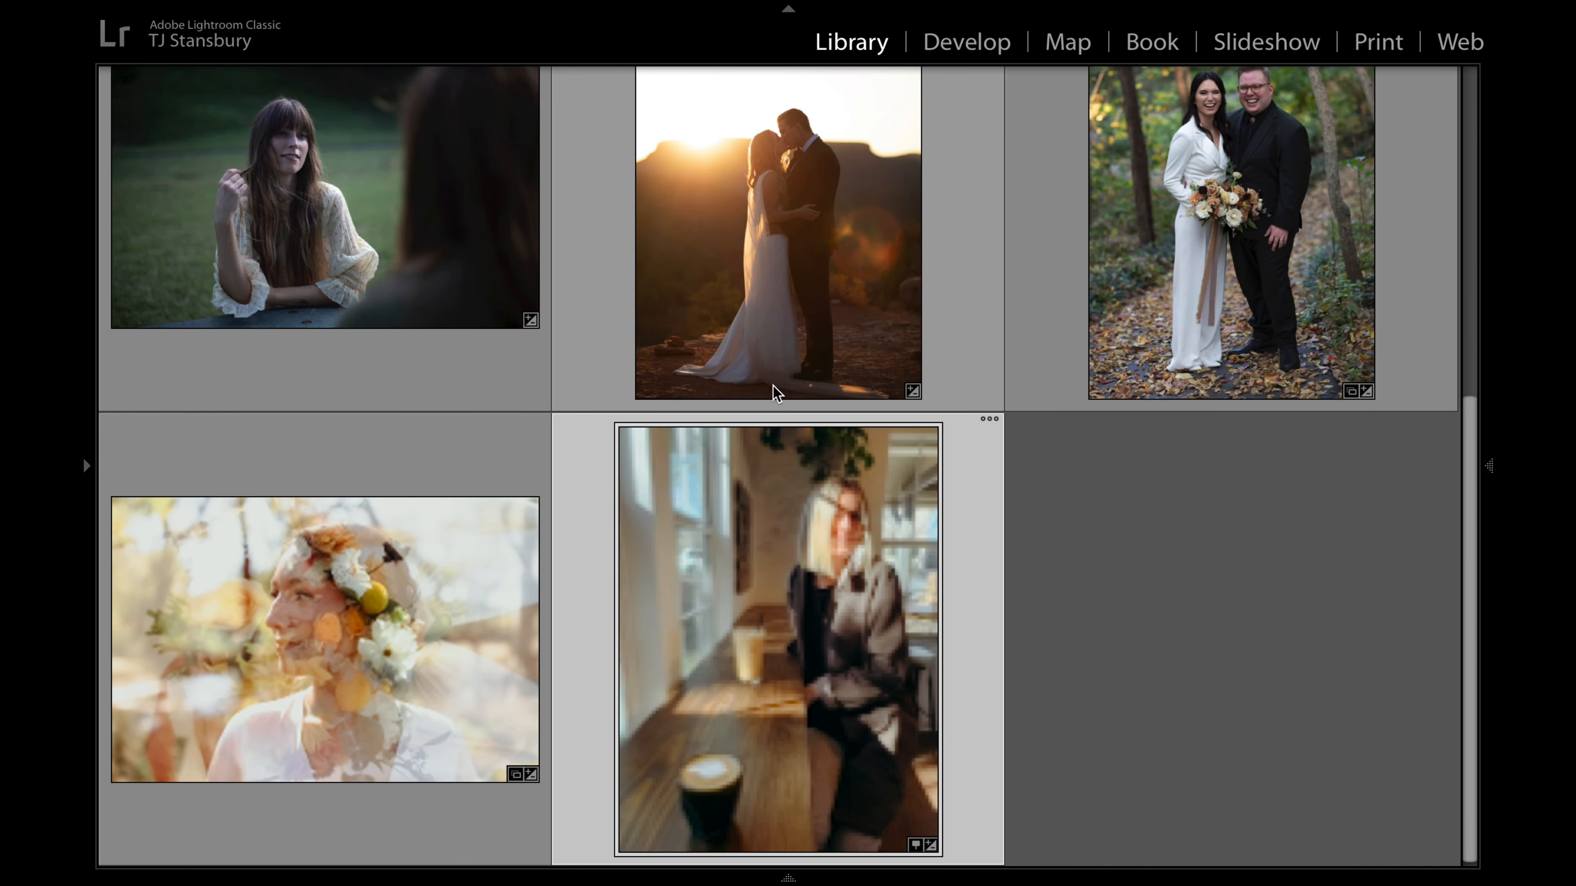
scroll(776, 393, up, 5)
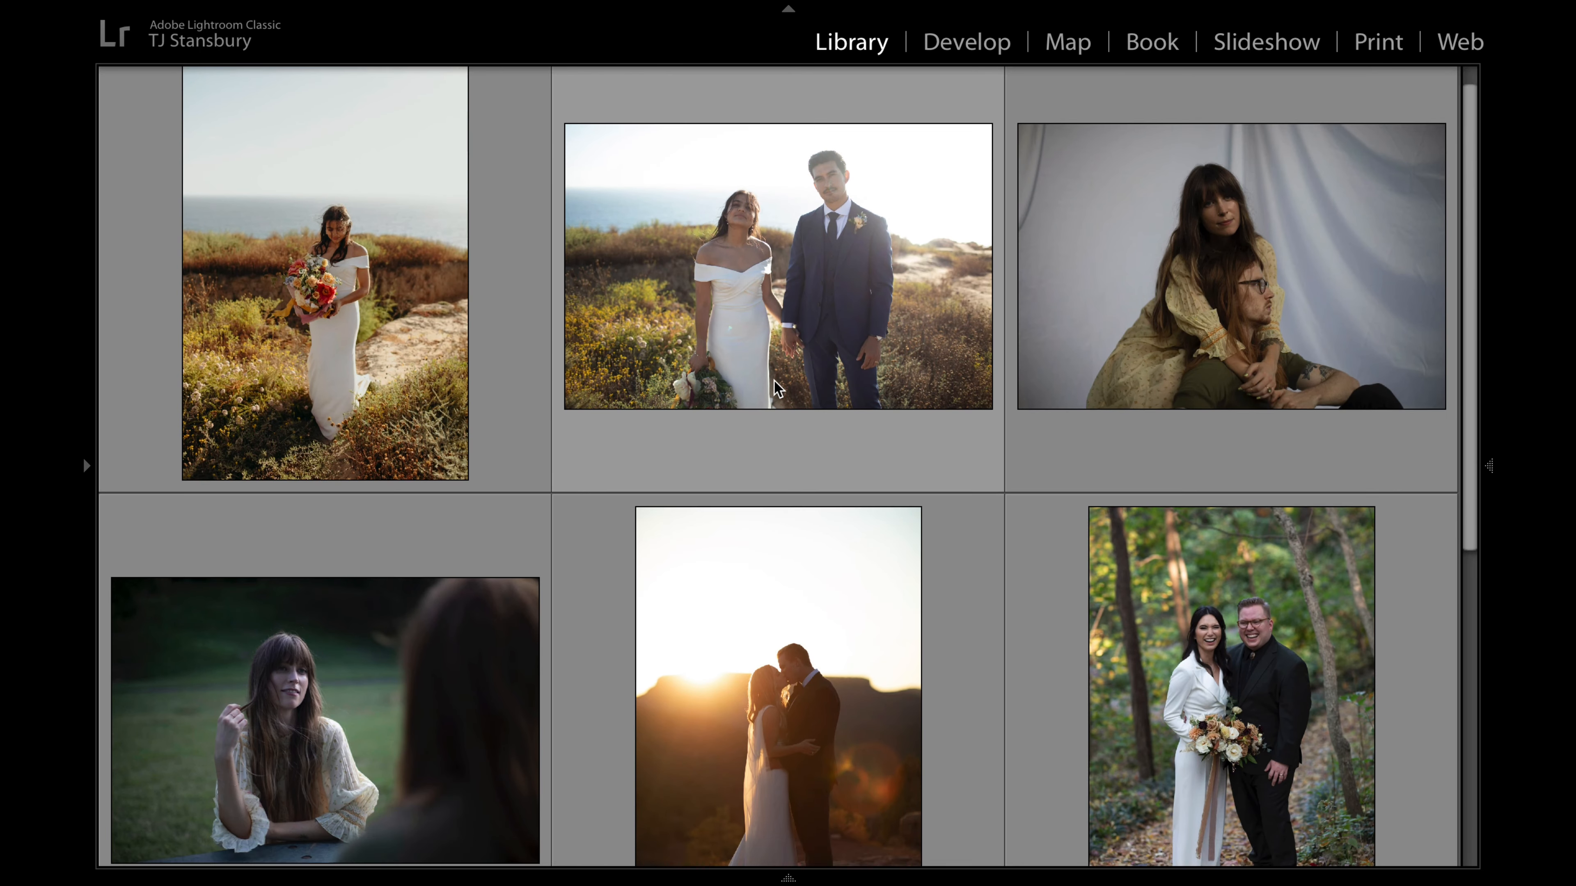
scroll(774, 379, down, 6)
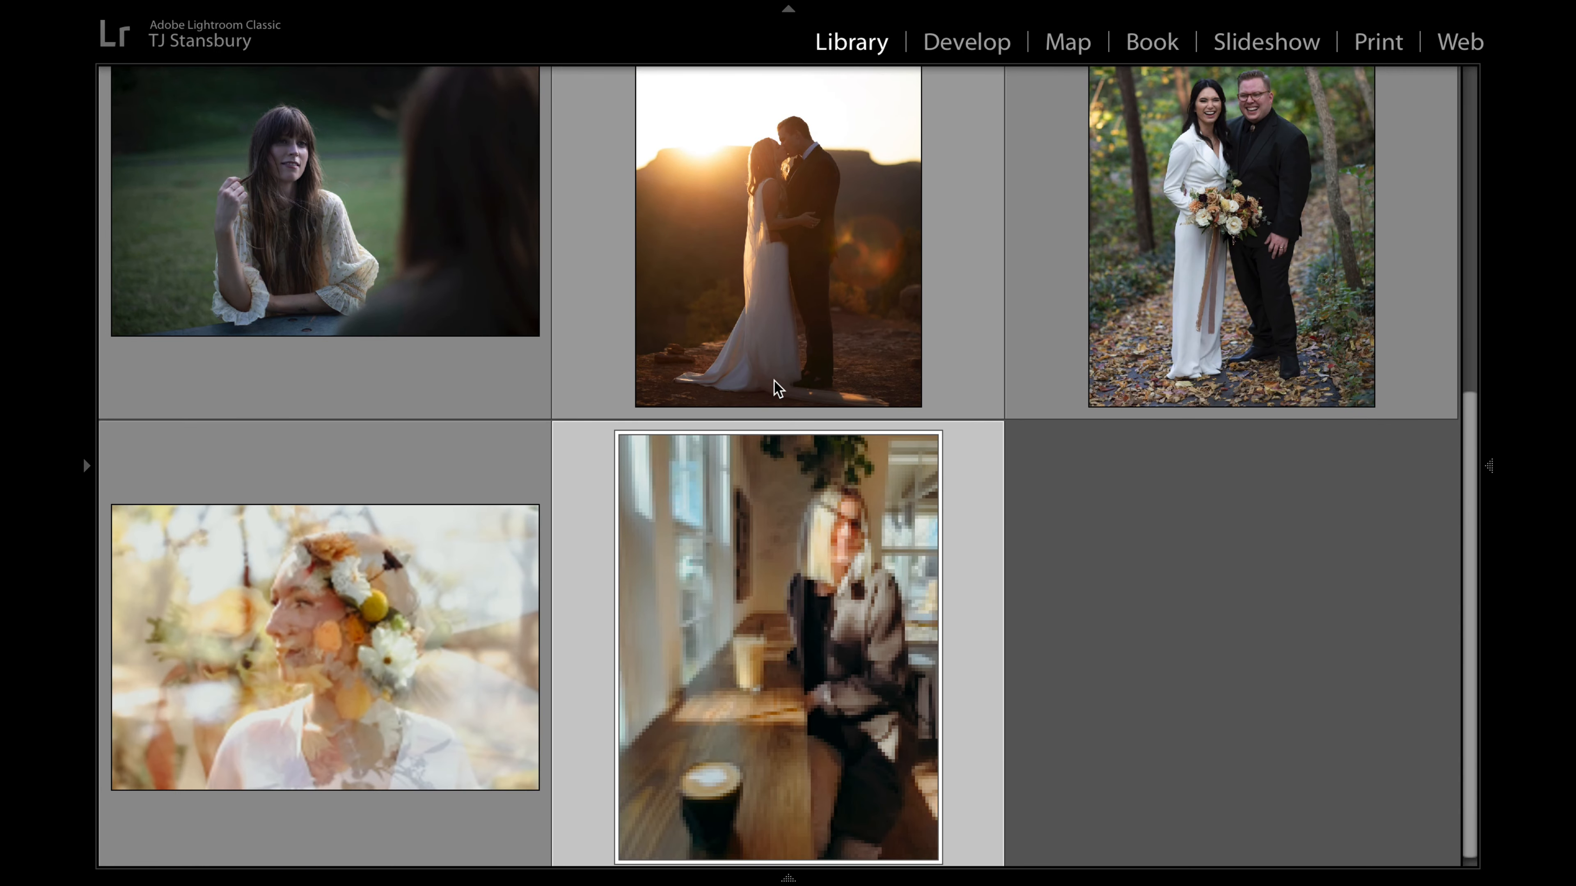
scroll(777, 388, up, 6)
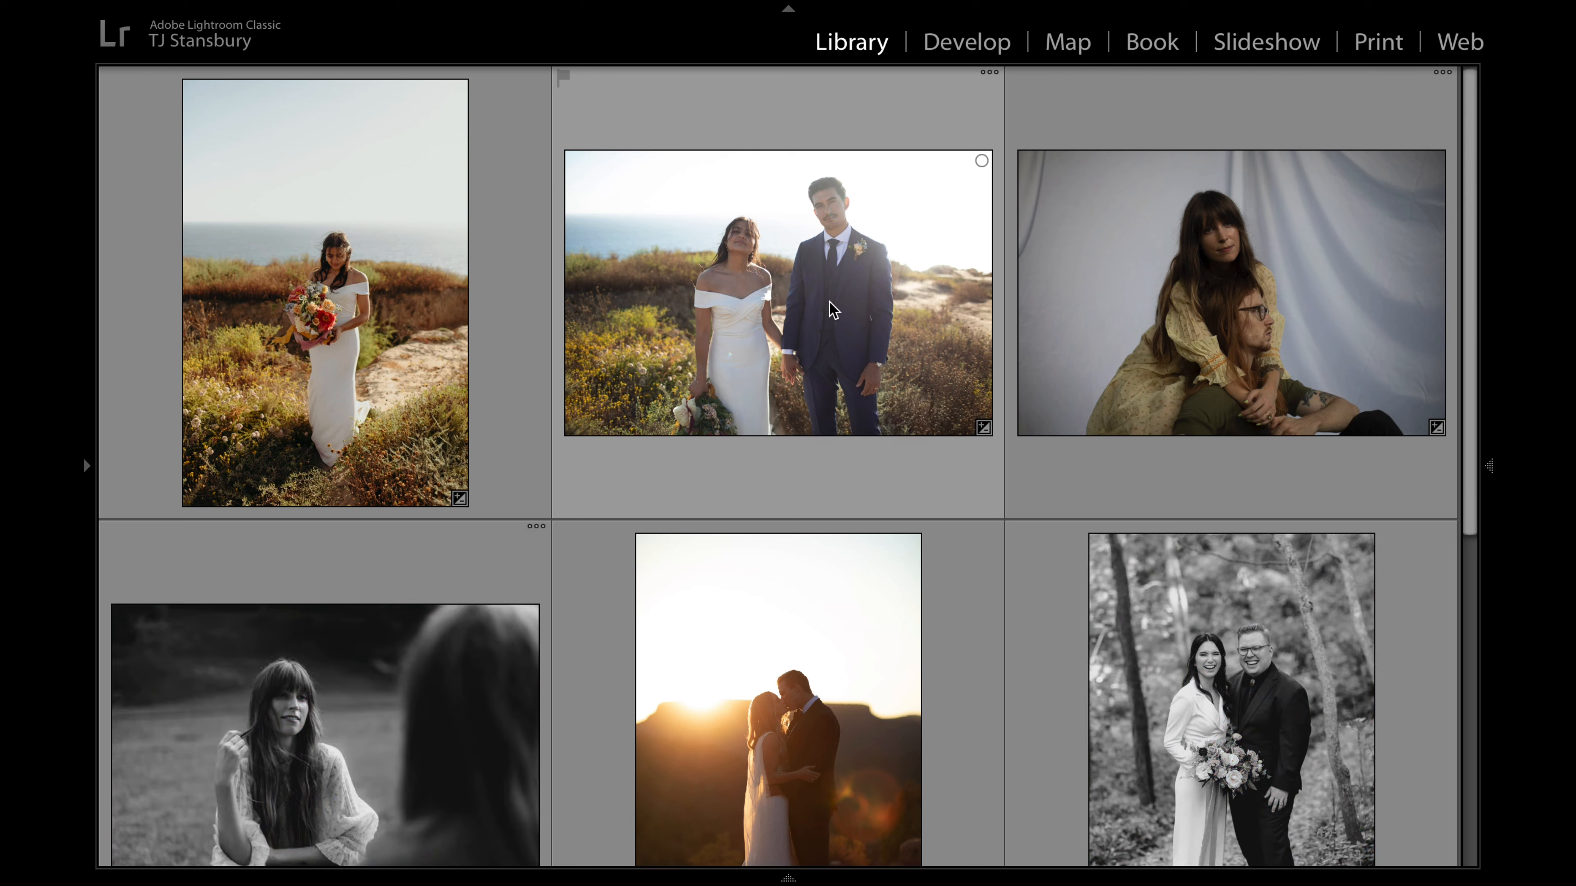
click(762, 408)
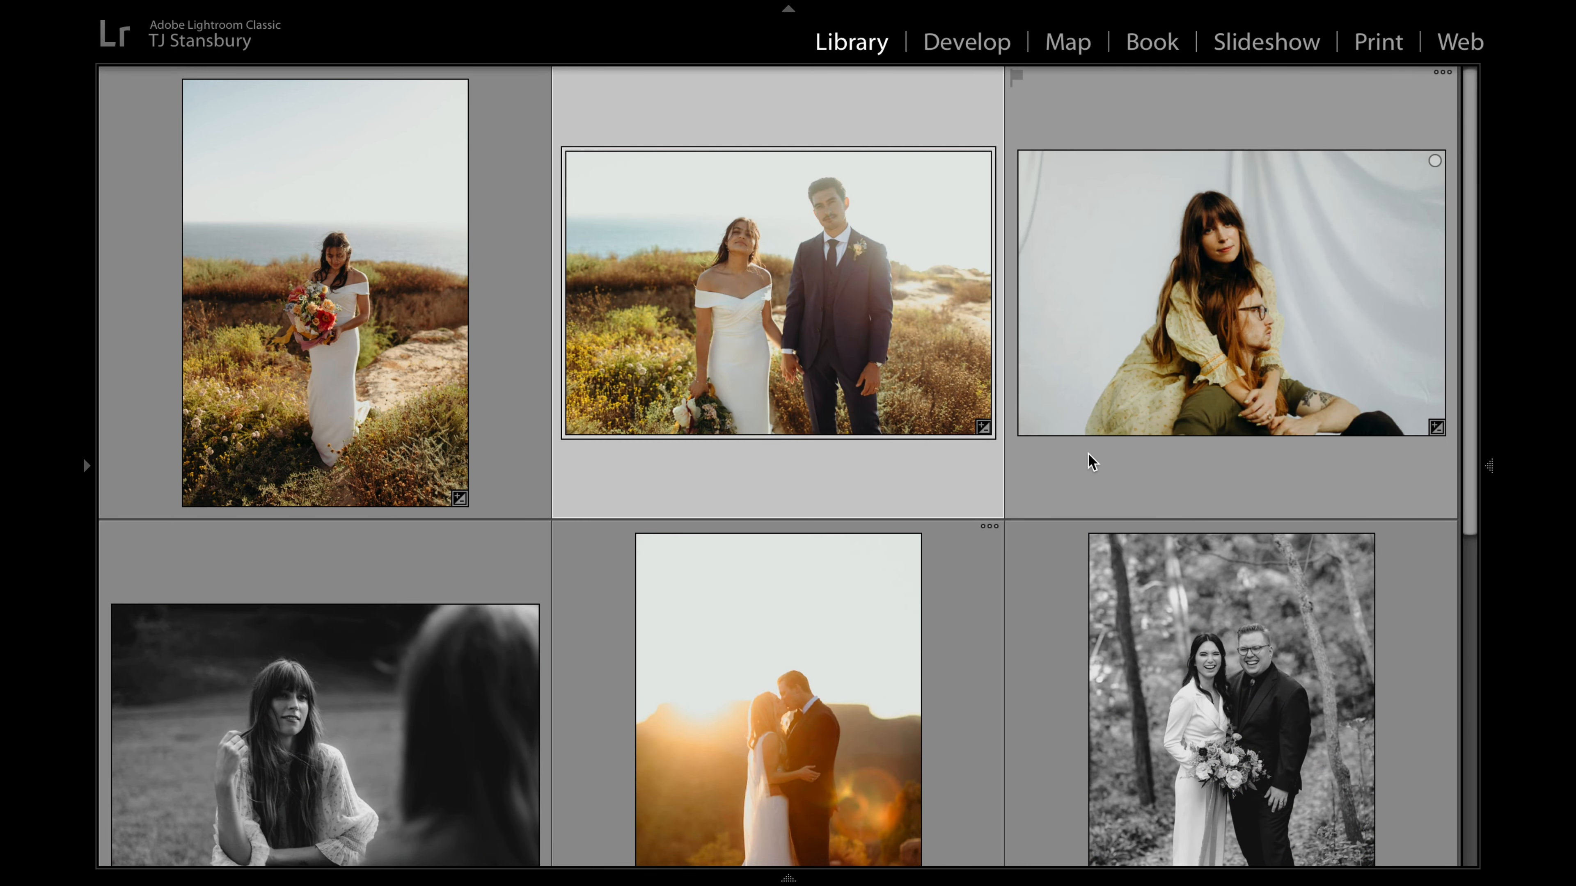
click(1166, 422)
click(806, 401)
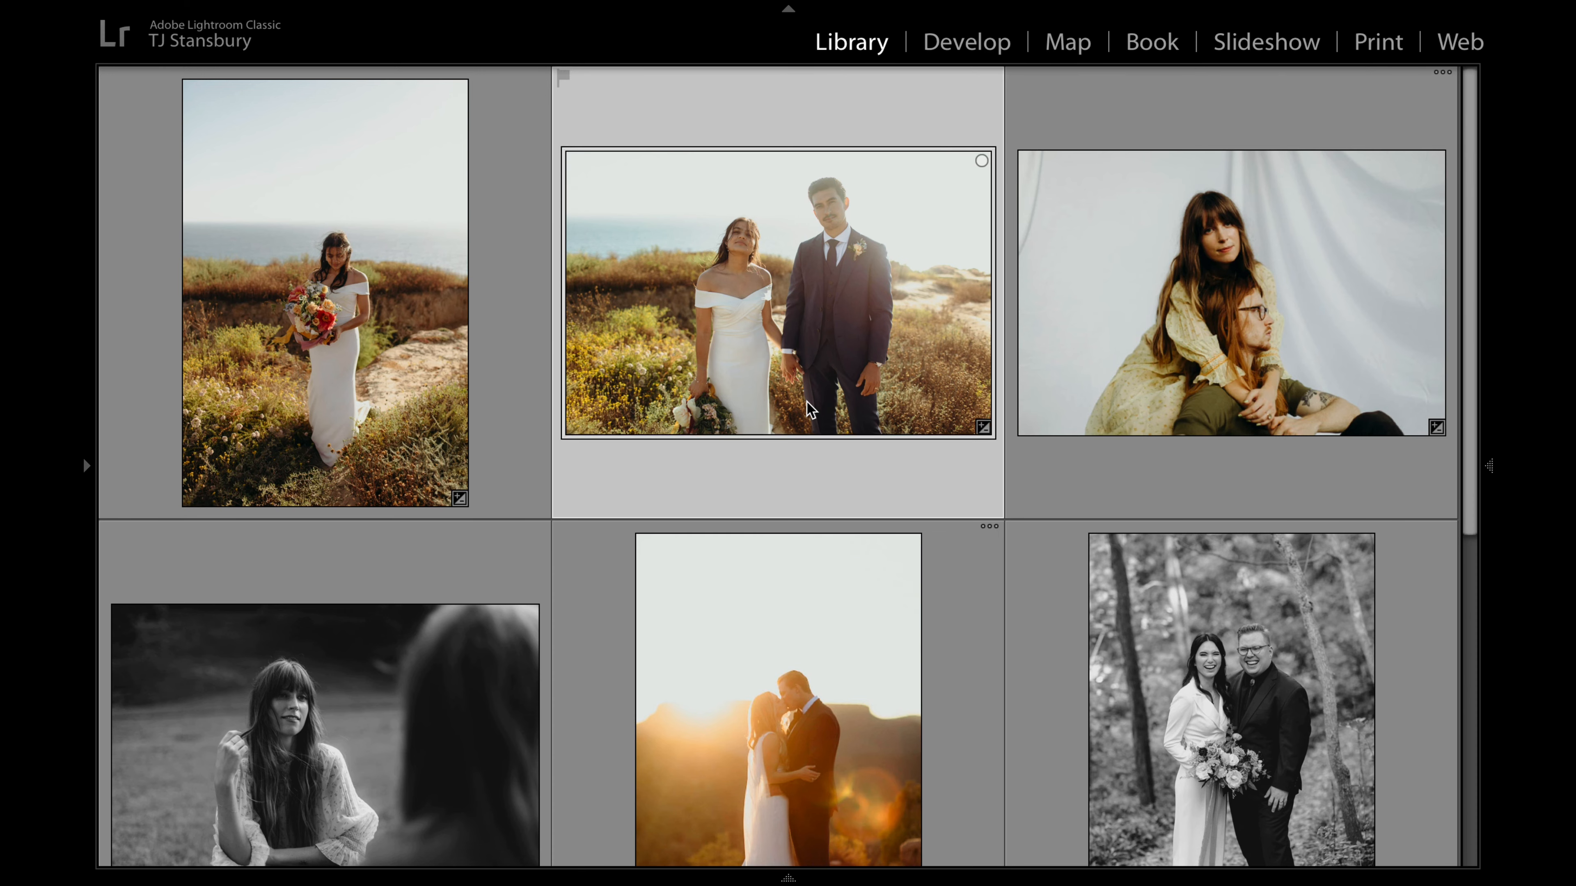
click(414, 330)
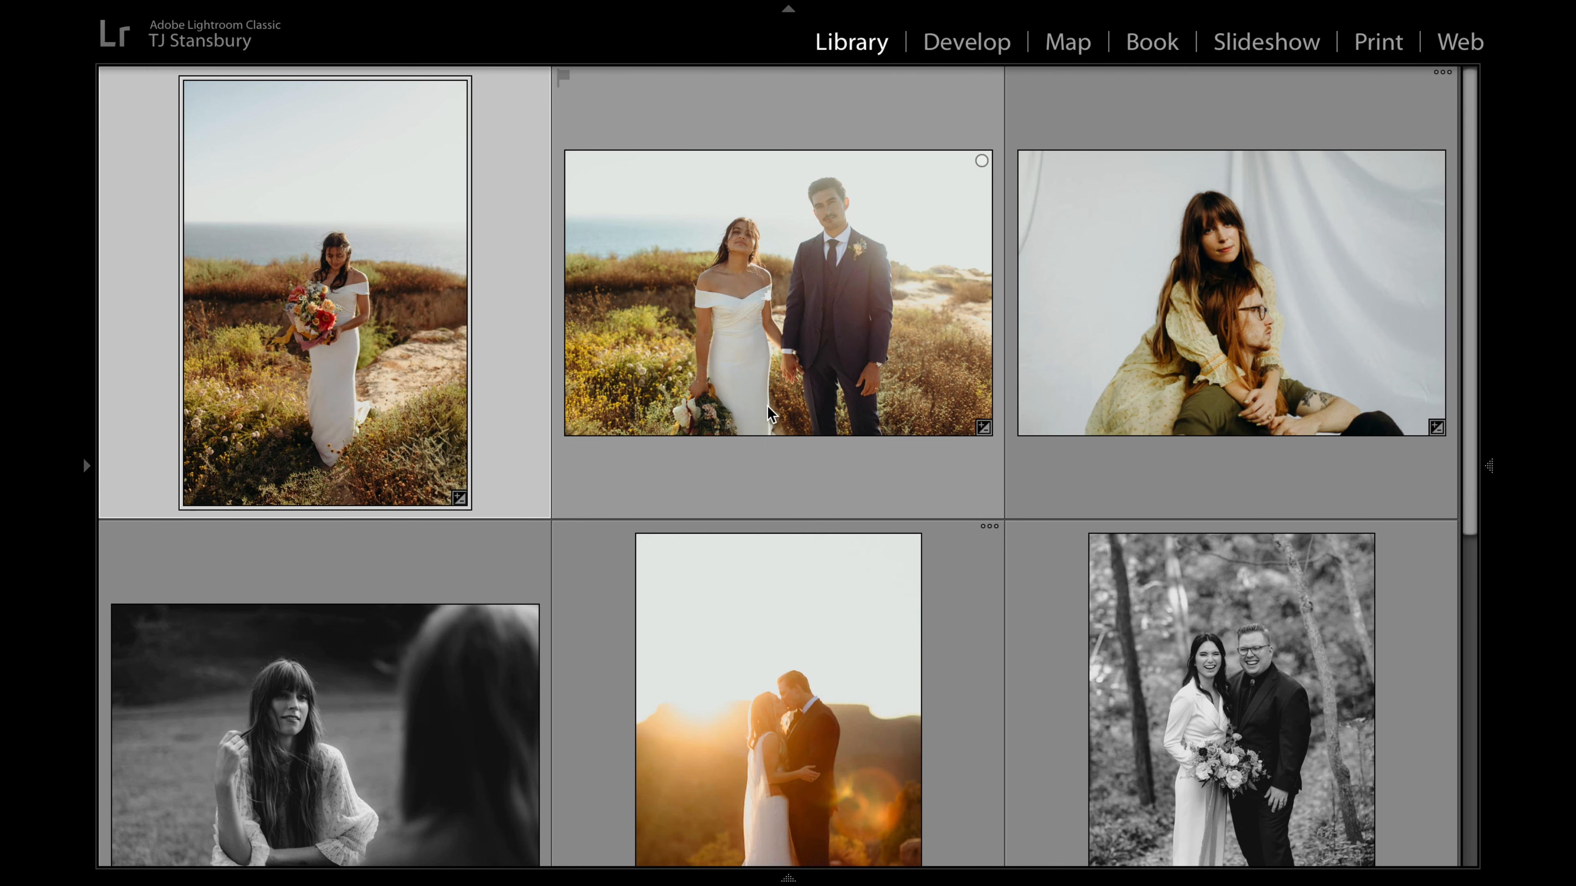